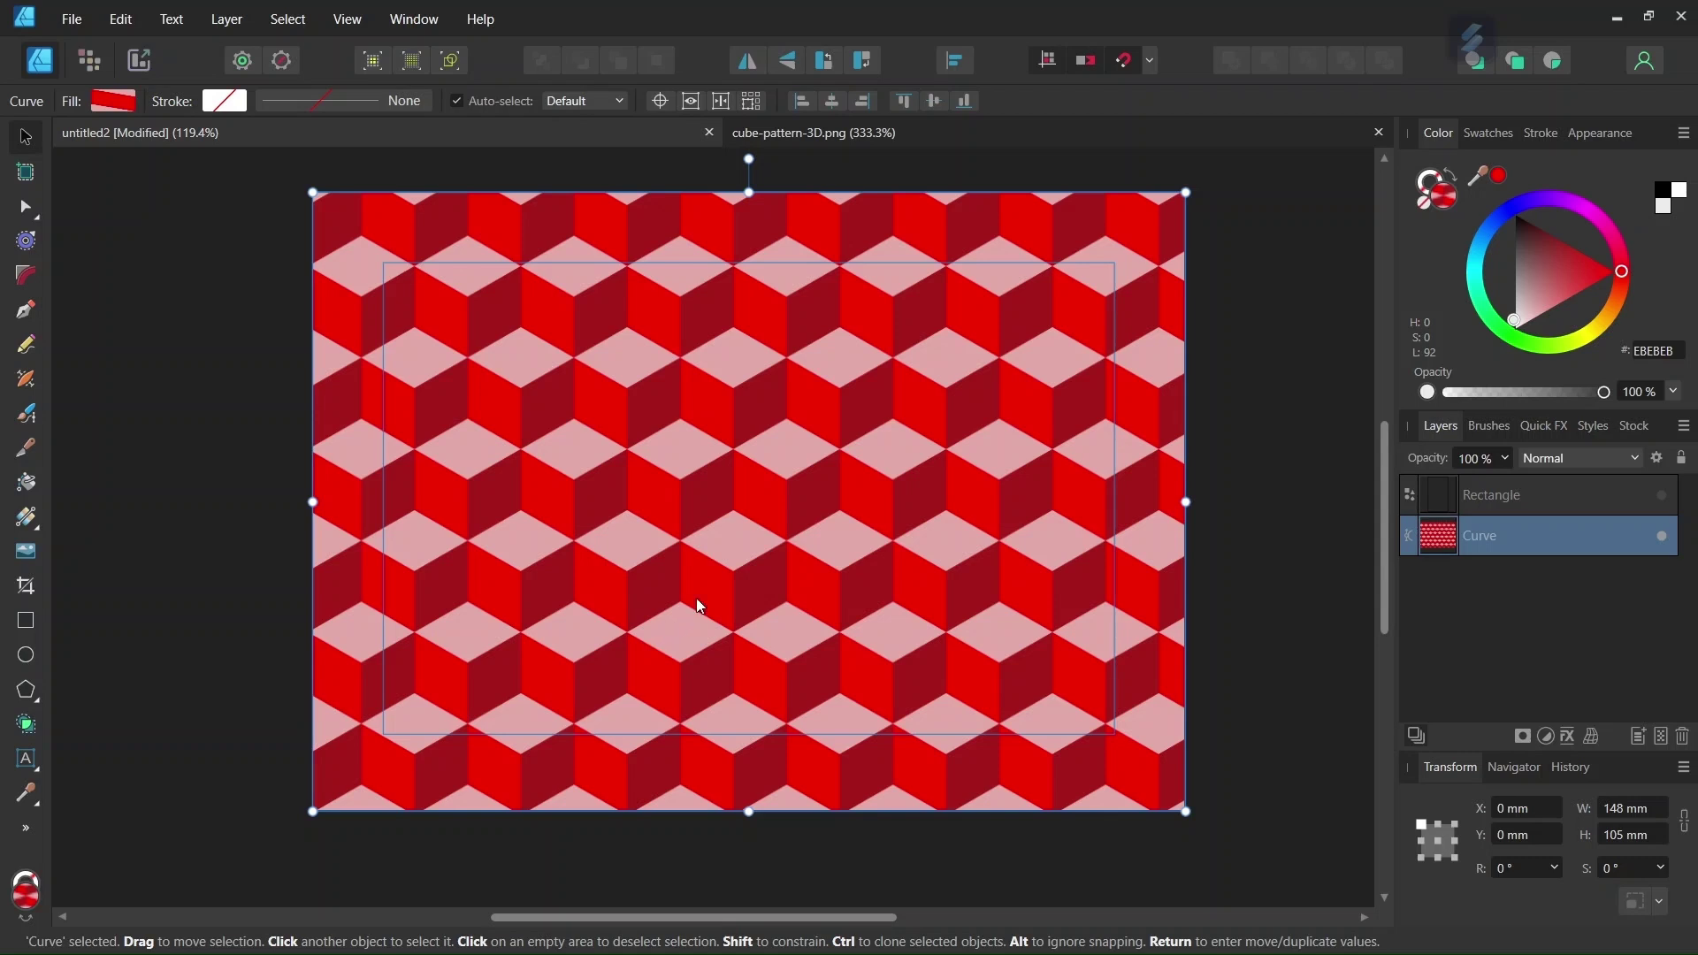
Make the Rectangle layer visible so its outline frames one repeat of the cube pattern.
scroll(716, 598, up, 2)
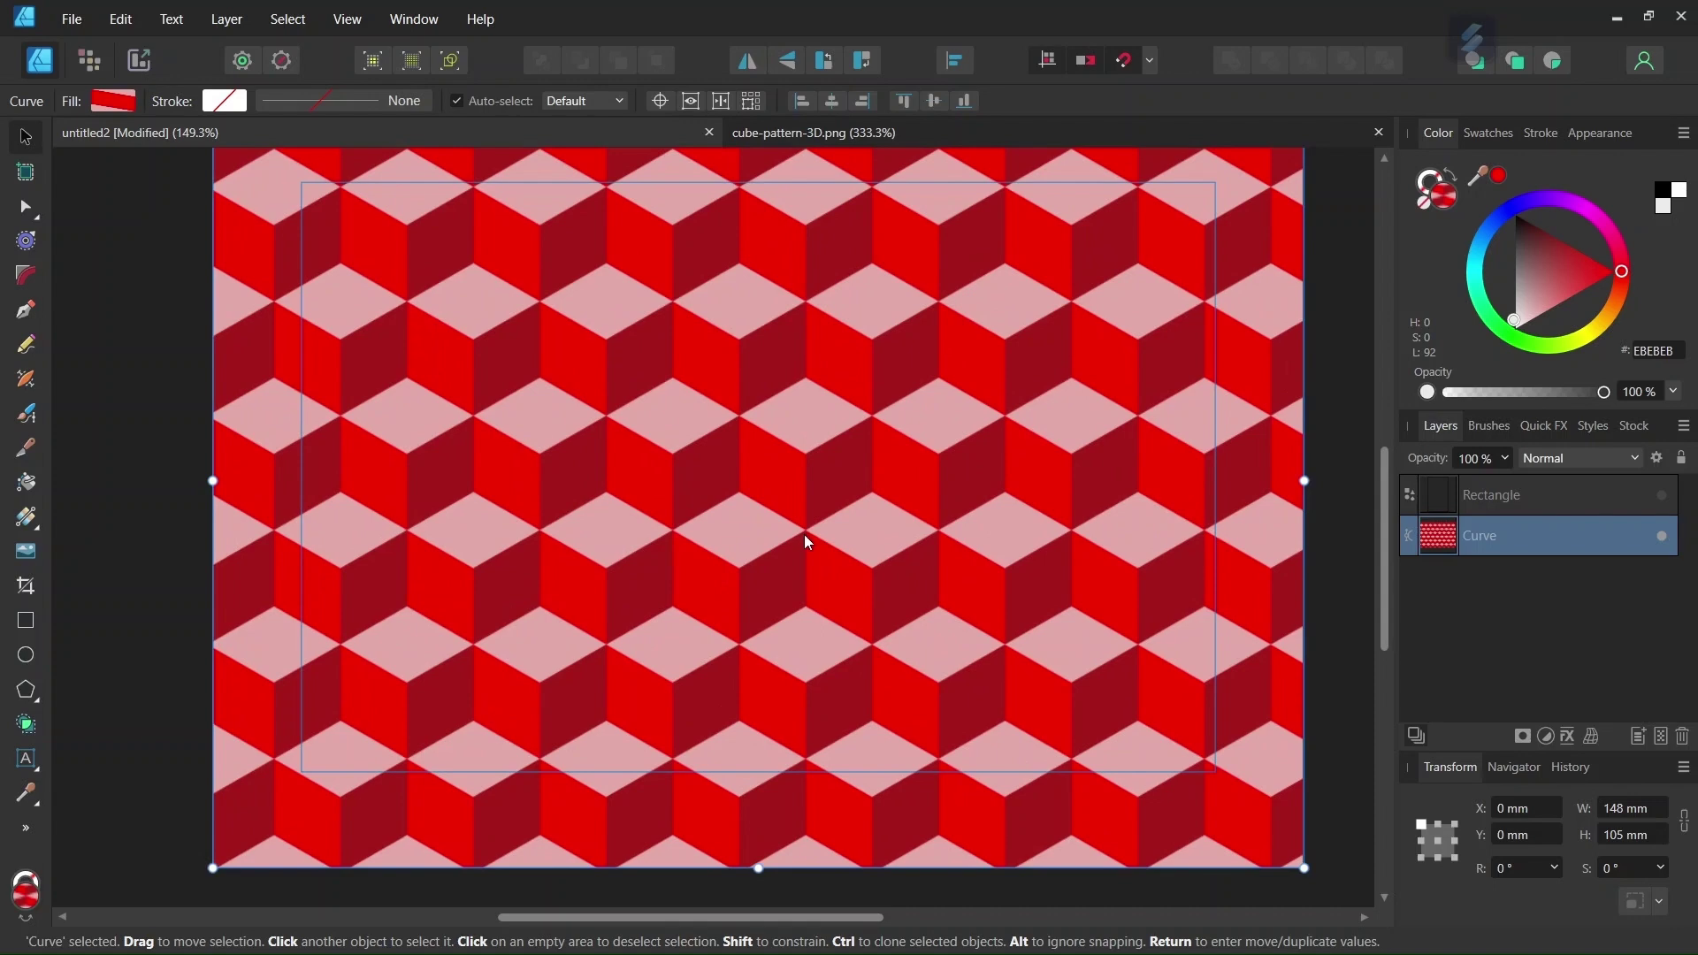
scroll(720, 557, up, 1)
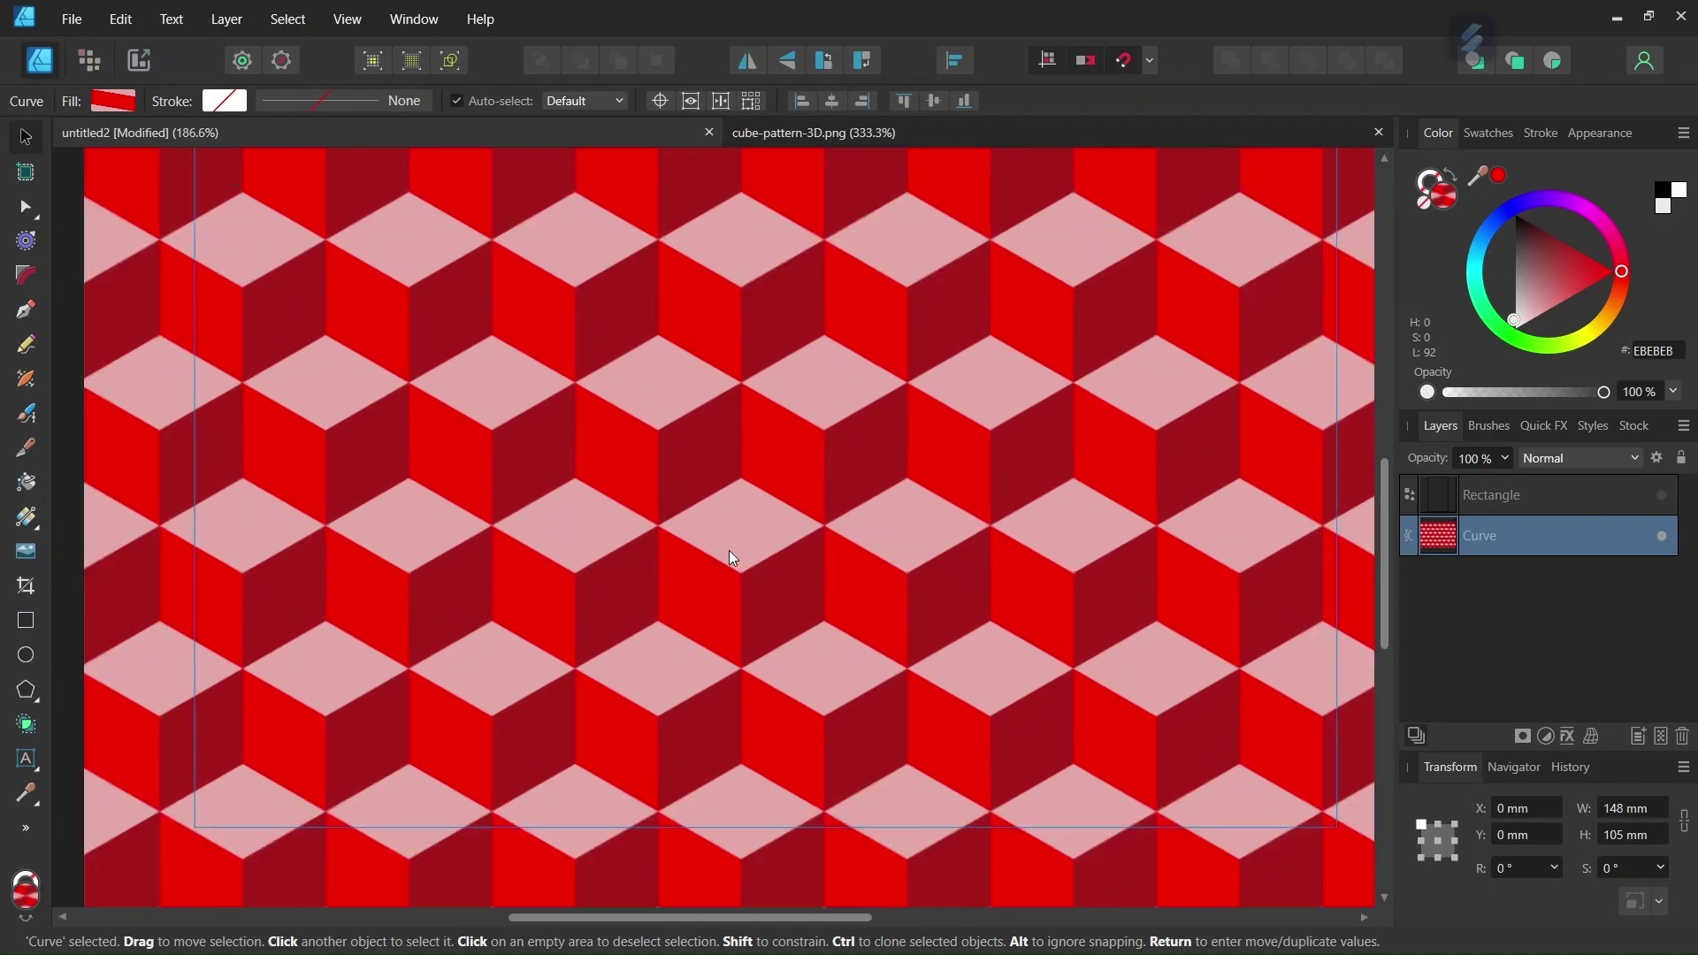
scroll(729, 551, down, 3)
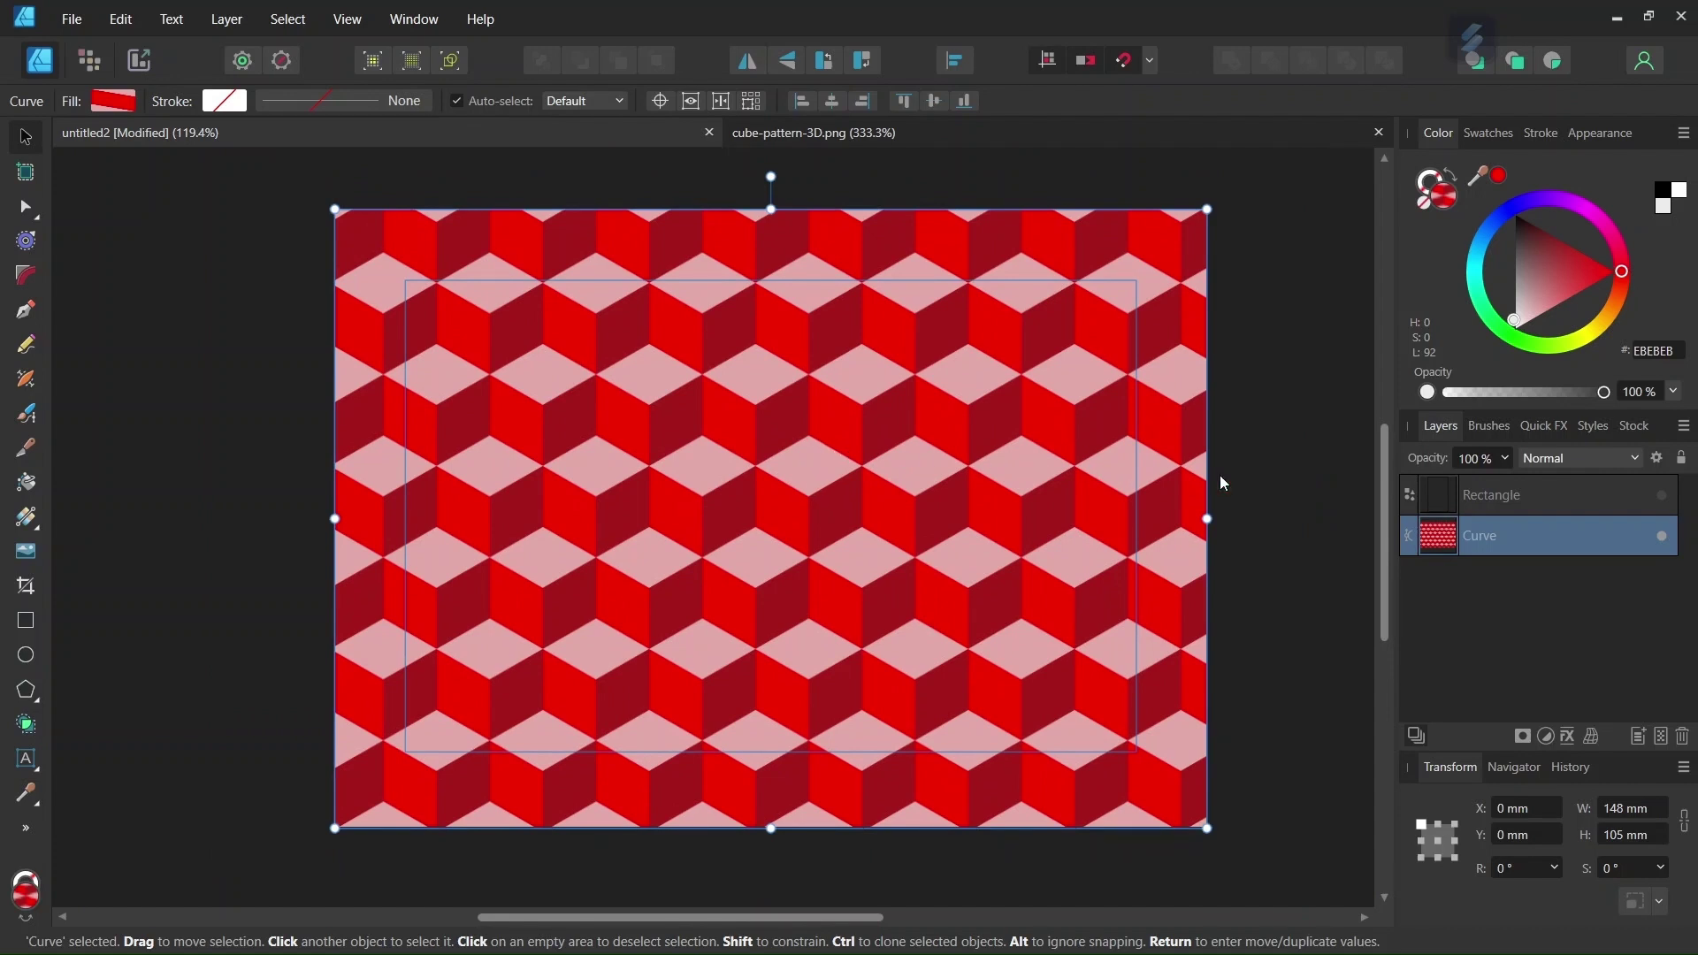
click(1663, 498)
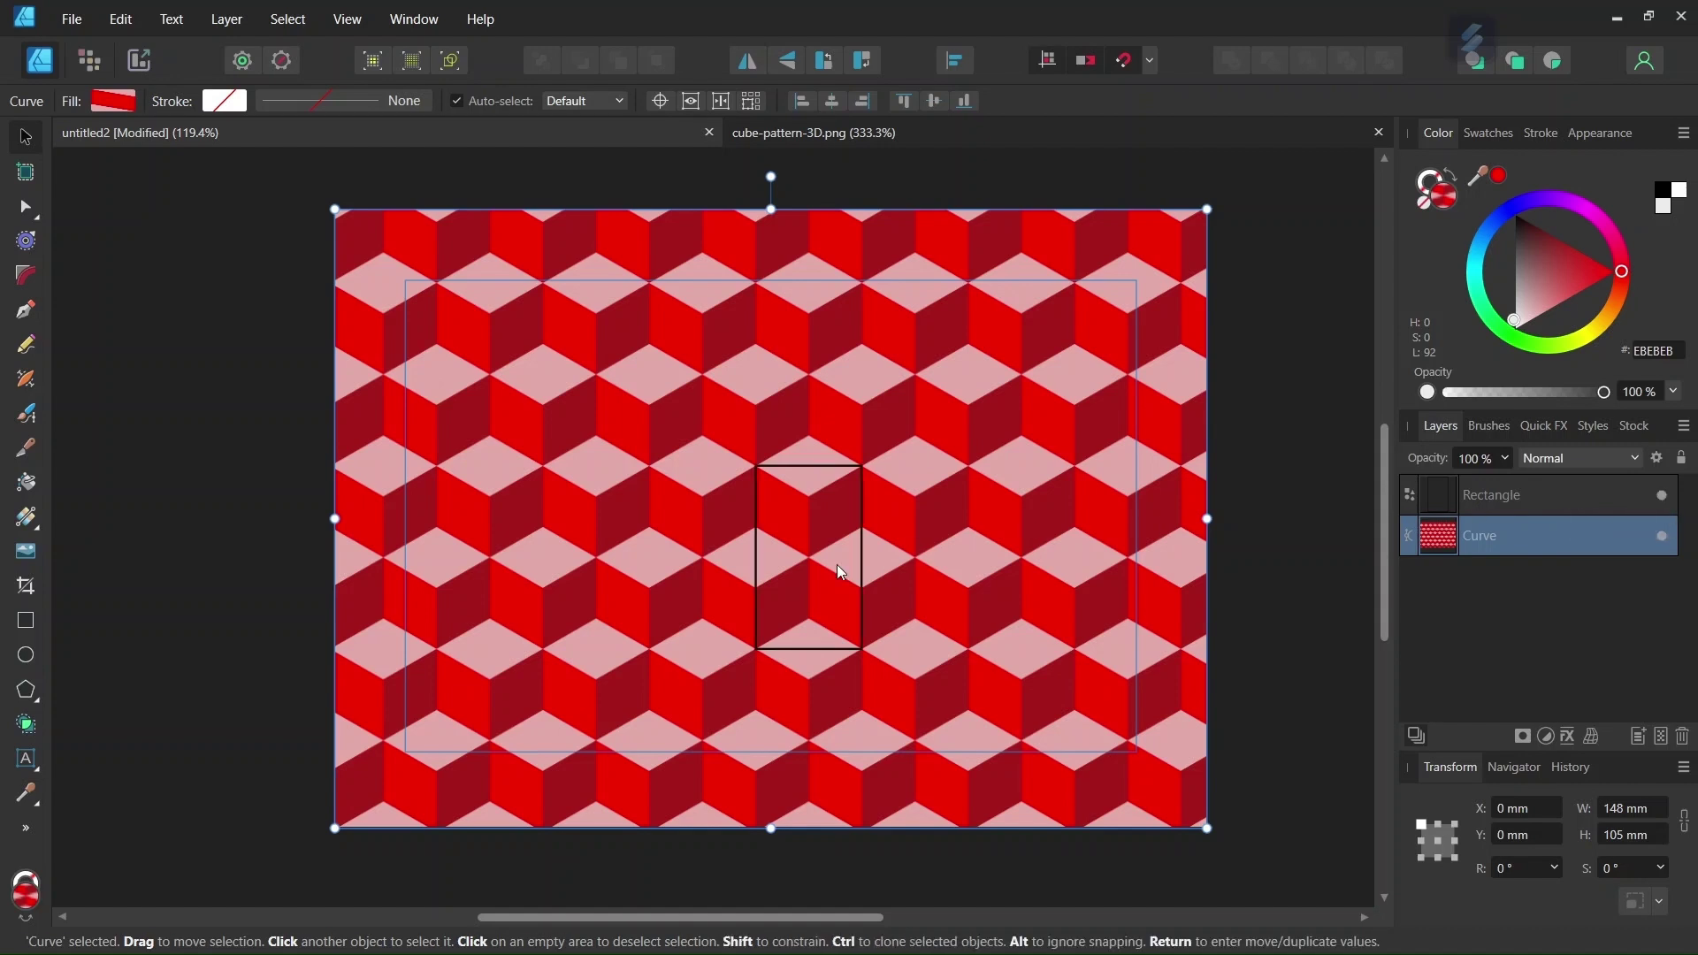
scroll(837, 564, up, 2)
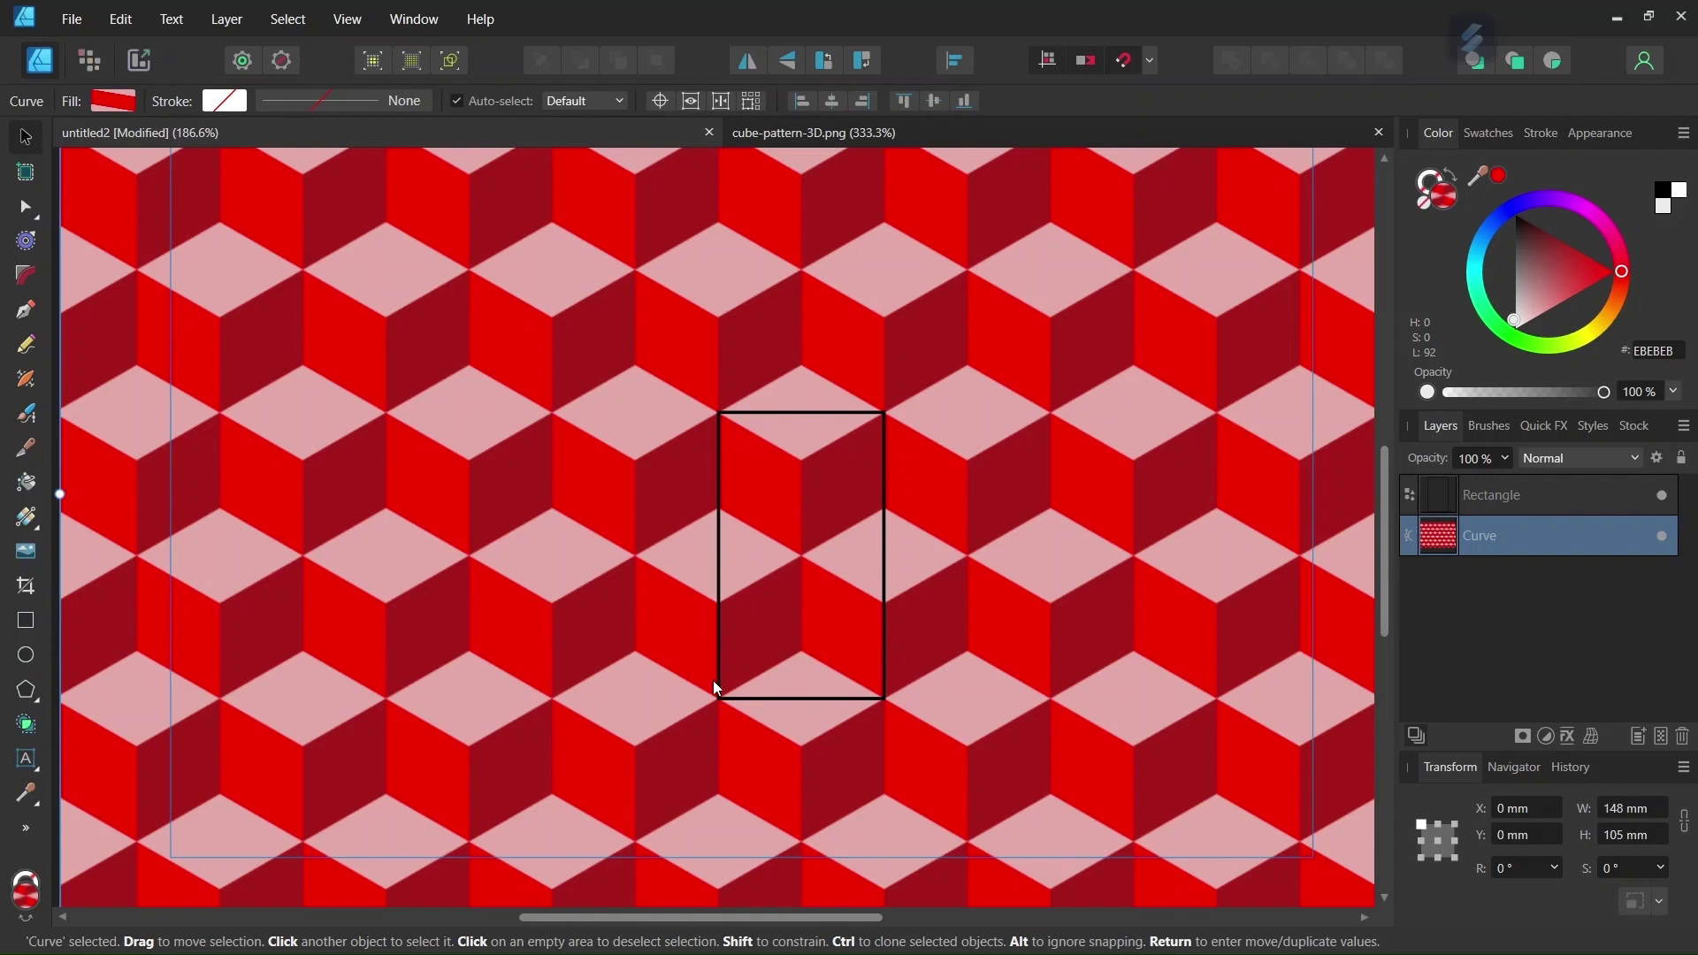
Inspect the cube-pattern-3D.png tile image, then close that document.
click(832, 142)
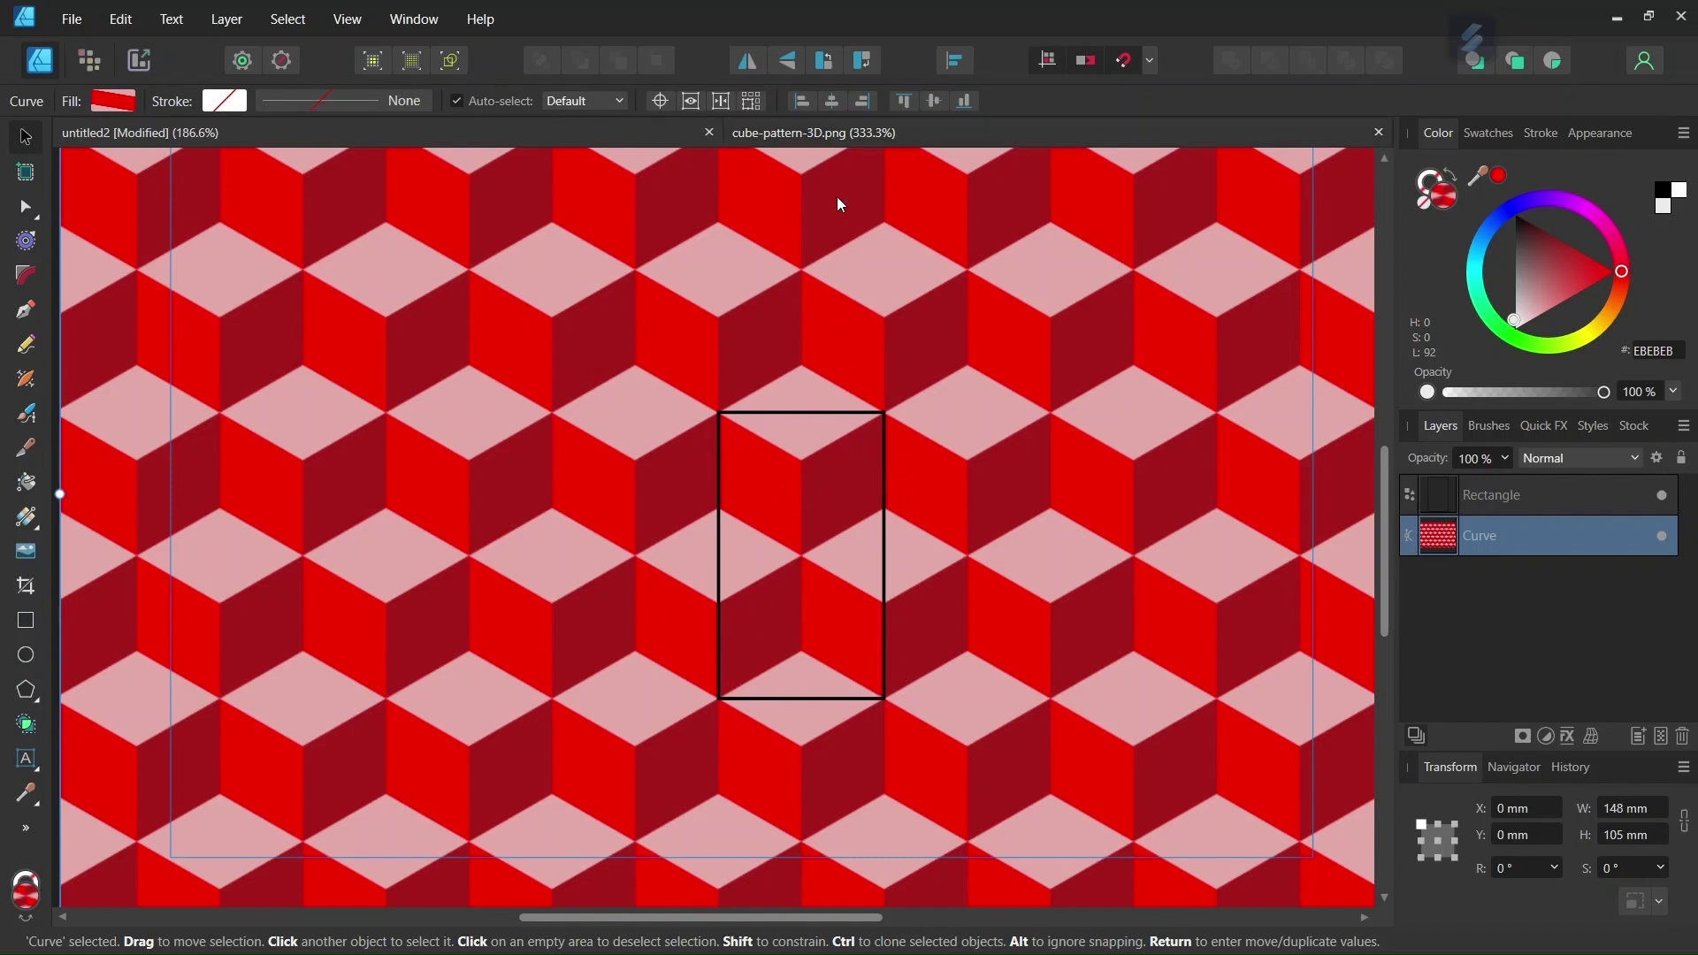
drag(591, 917, 533, 916)
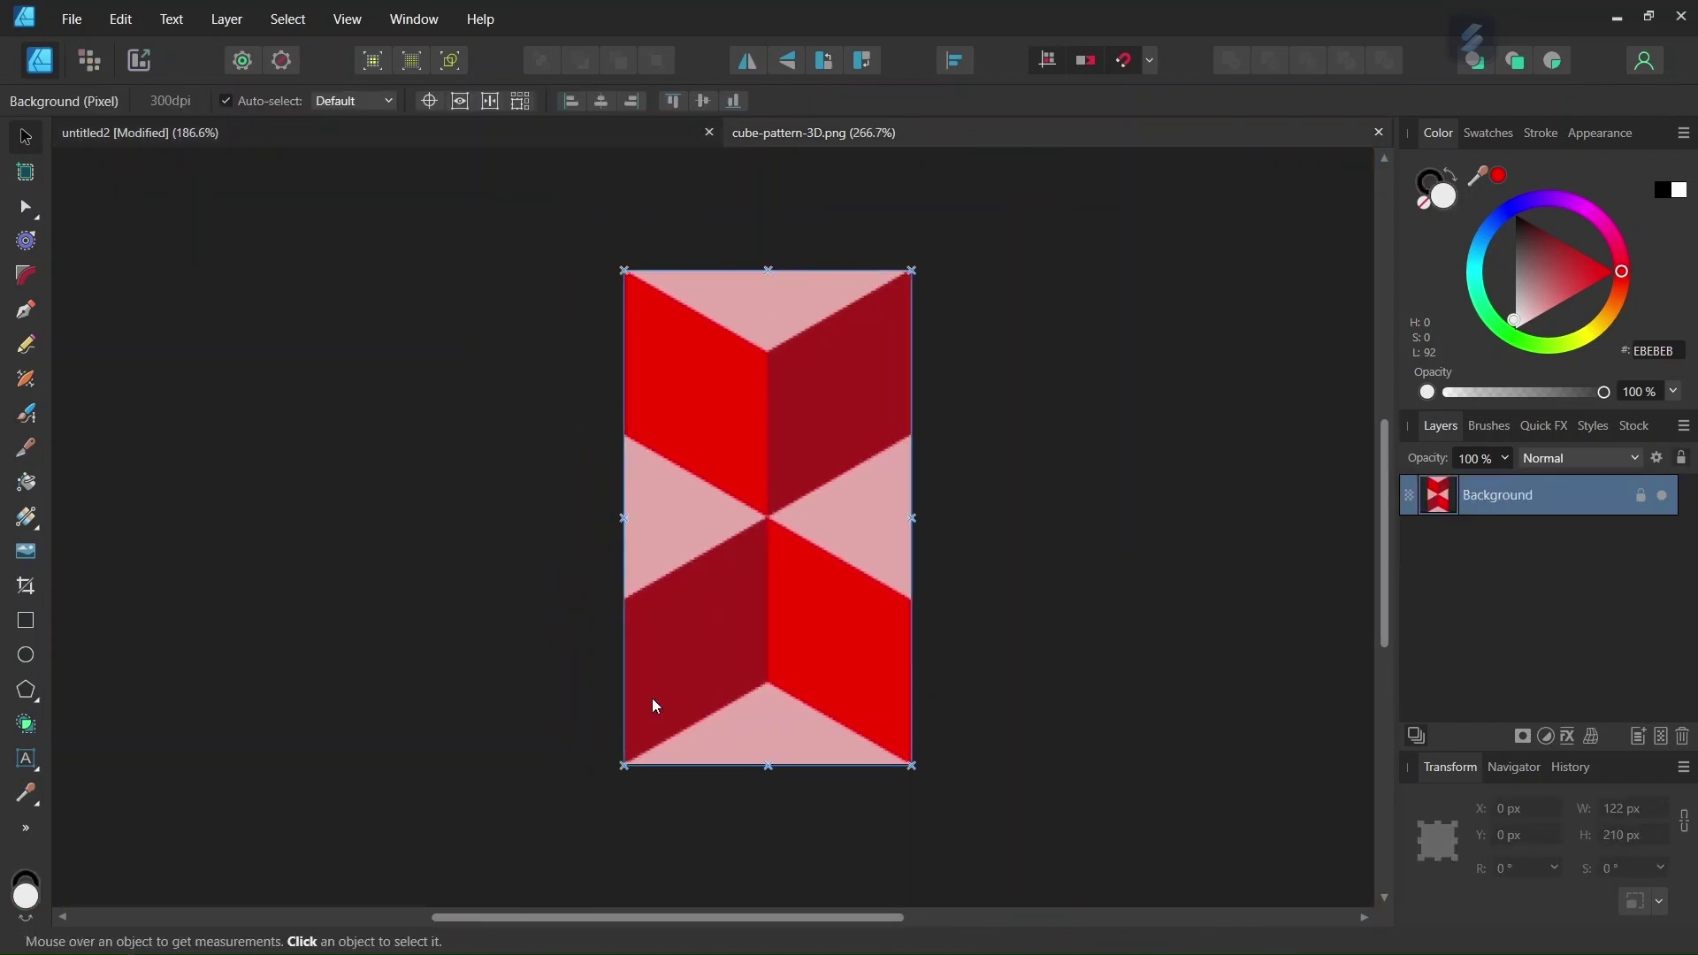
click(681, 598)
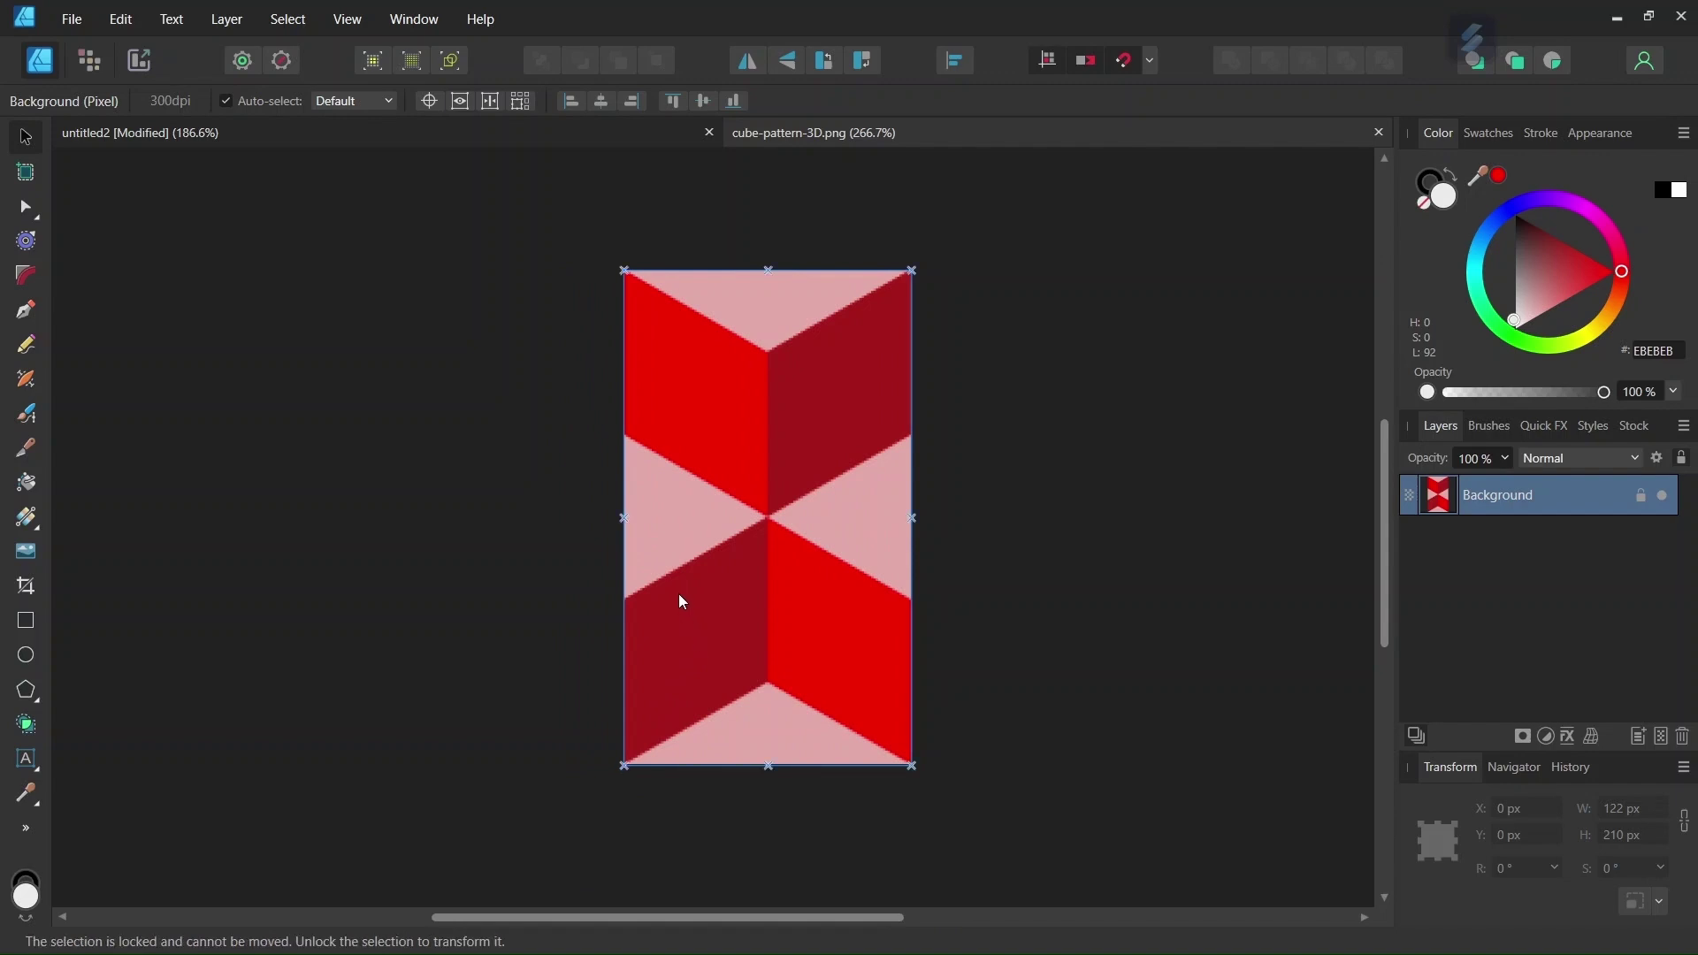
scroll(678, 592, down, 1)
click(1379, 132)
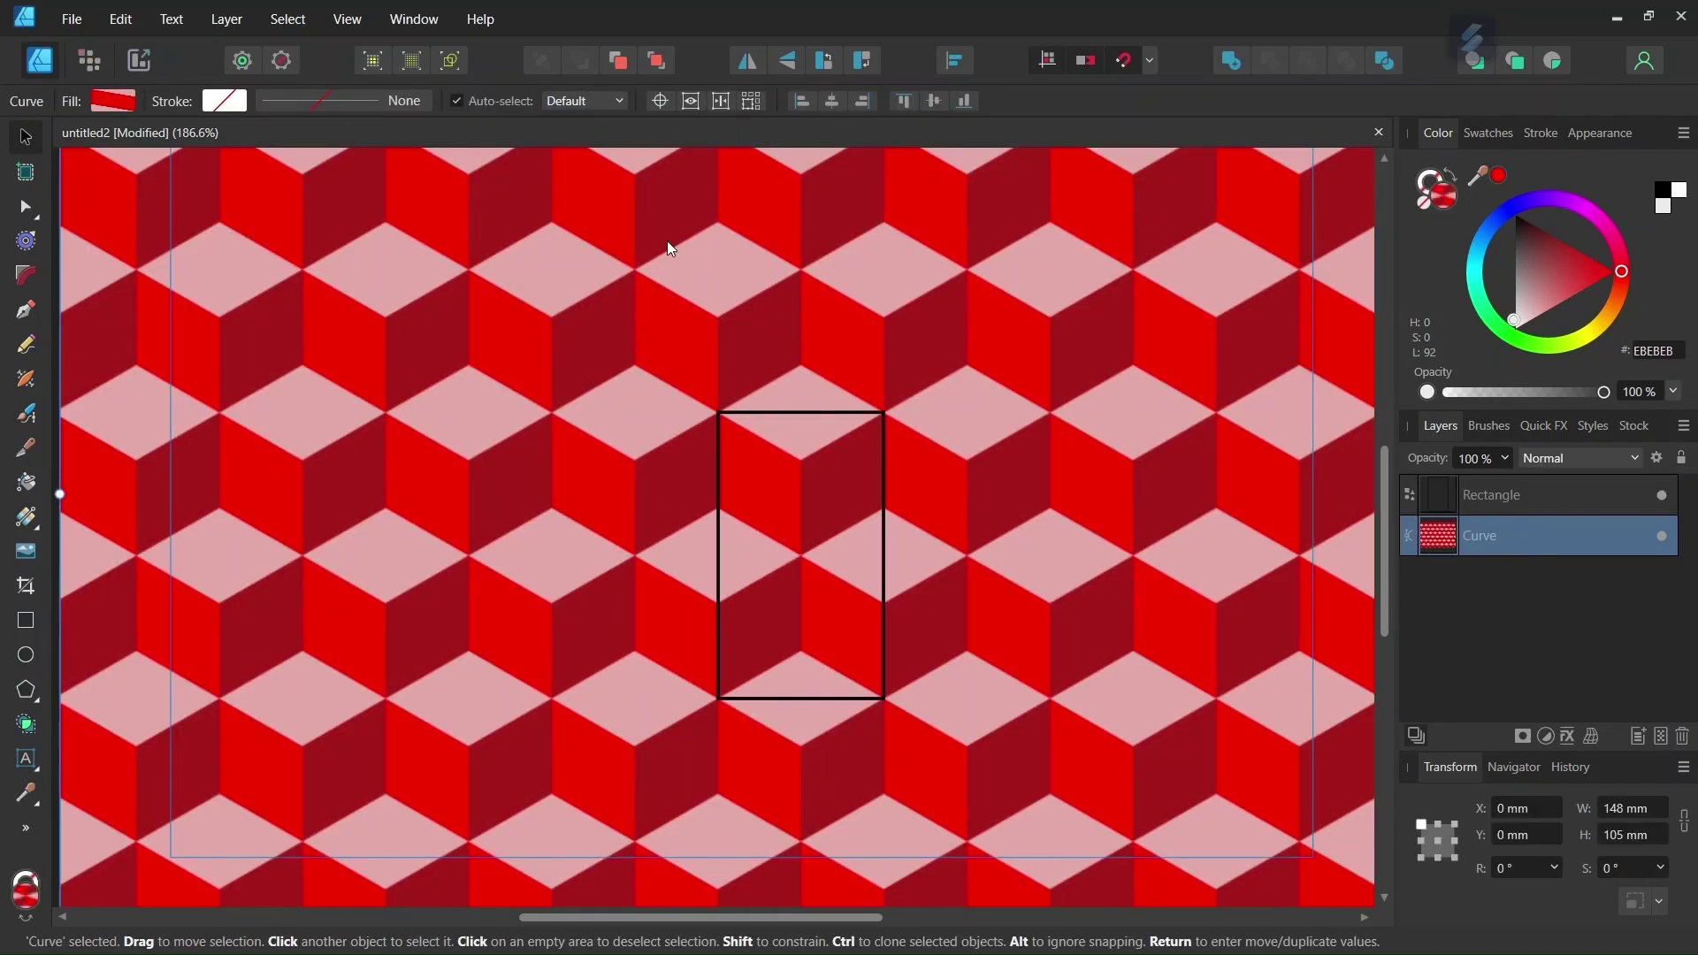
click(78, 17)
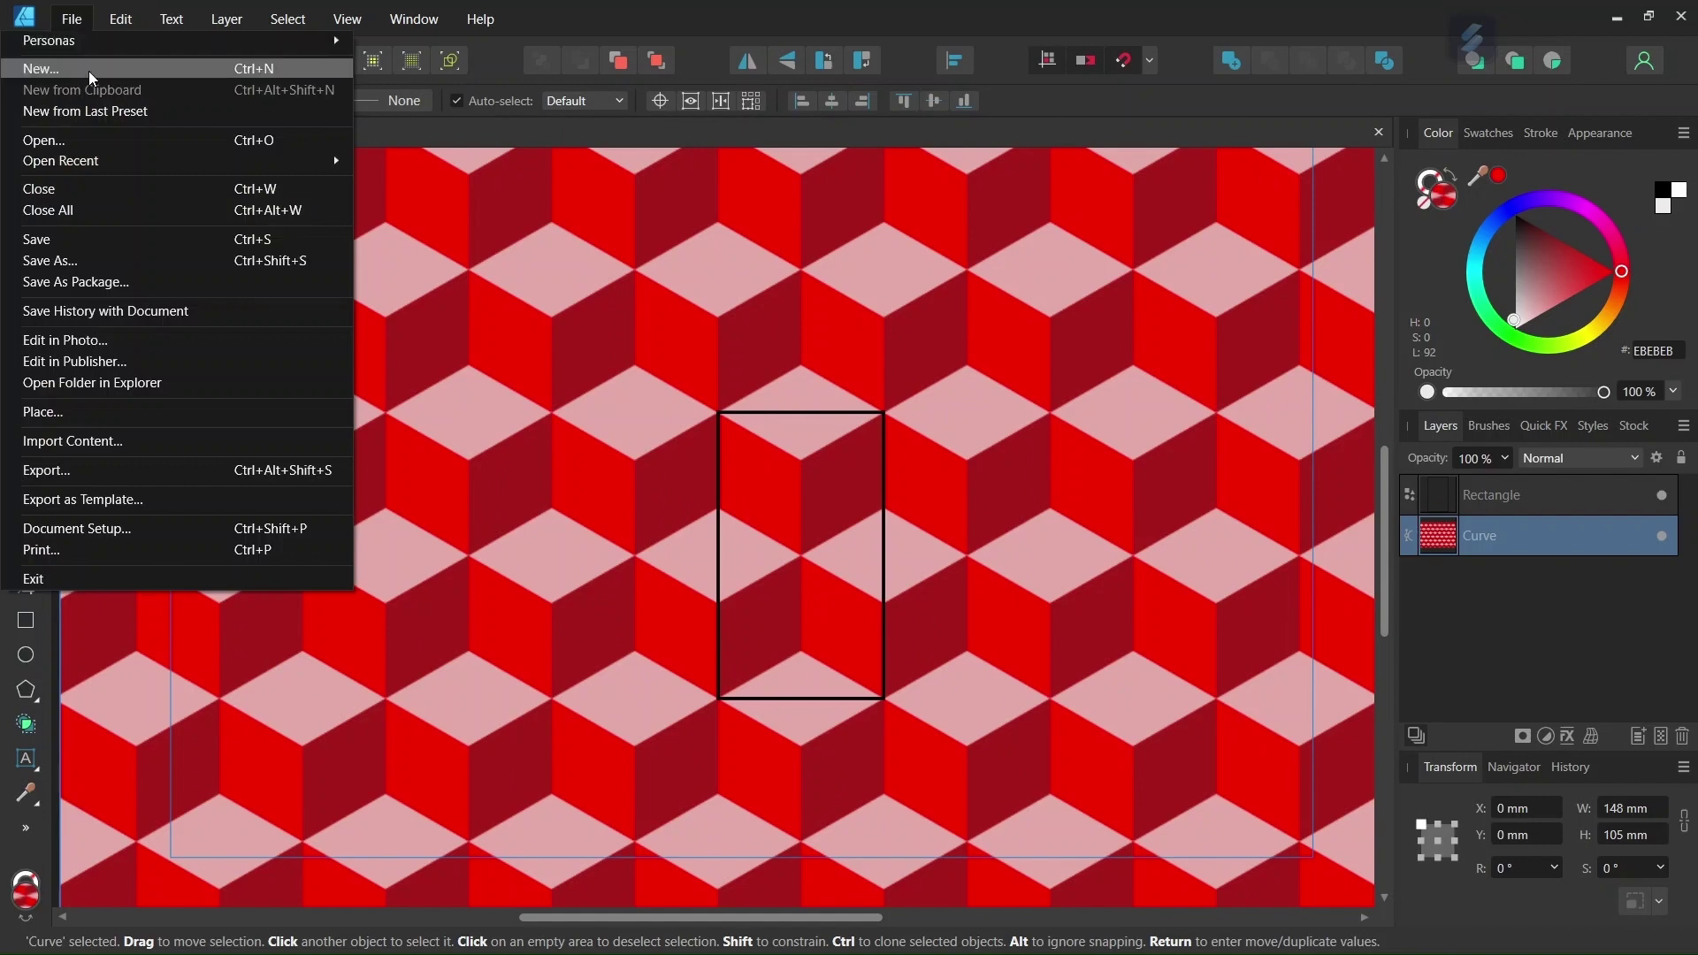
Create a new document in Pixels with width 1000 and height 1000.
click(88, 69)
click(1067, 634)
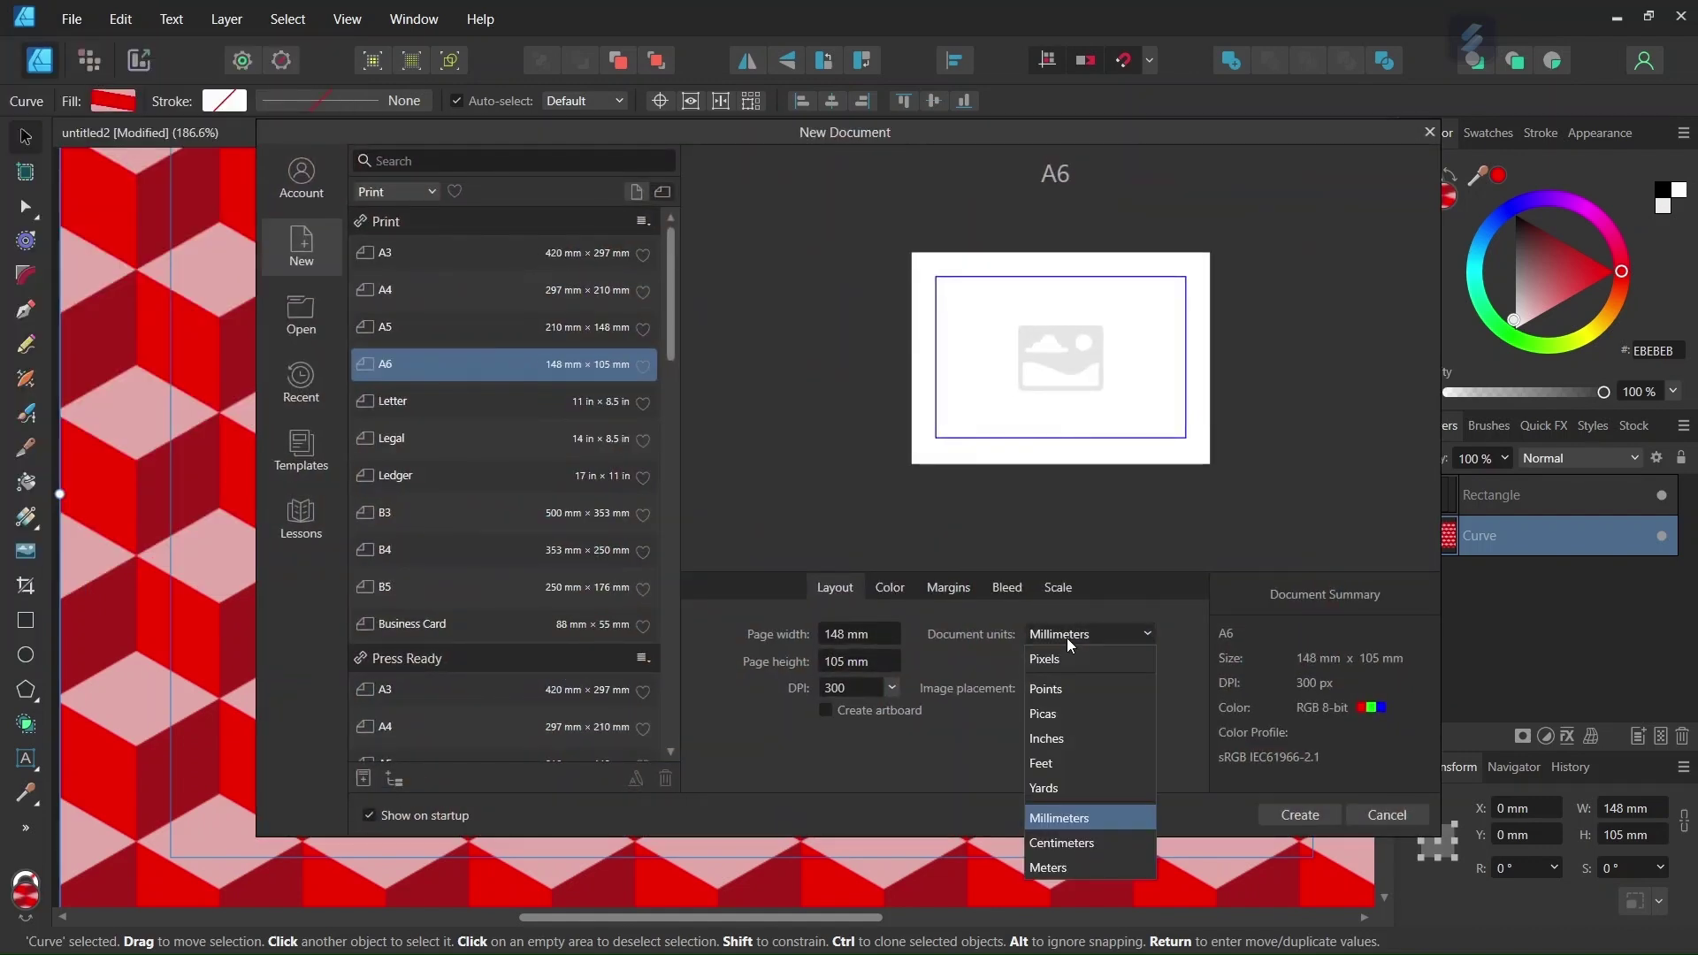
click(1060, 655)
click(851, 633)
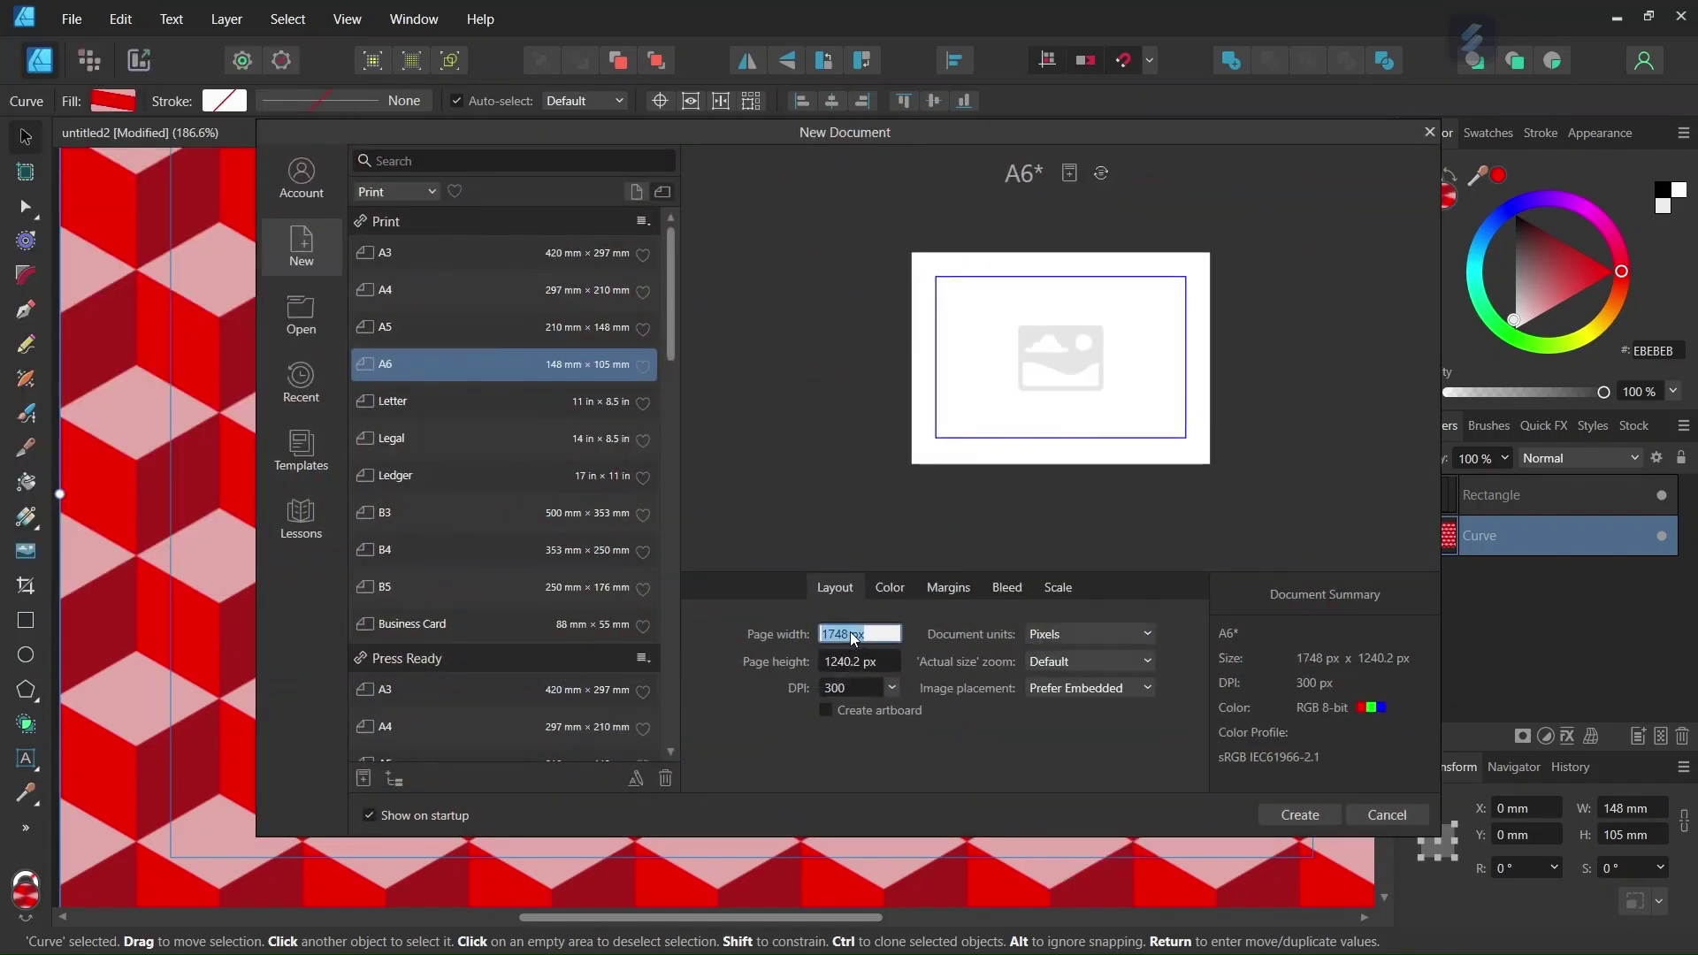
text(1000)
click(873, 664)
text(1000)
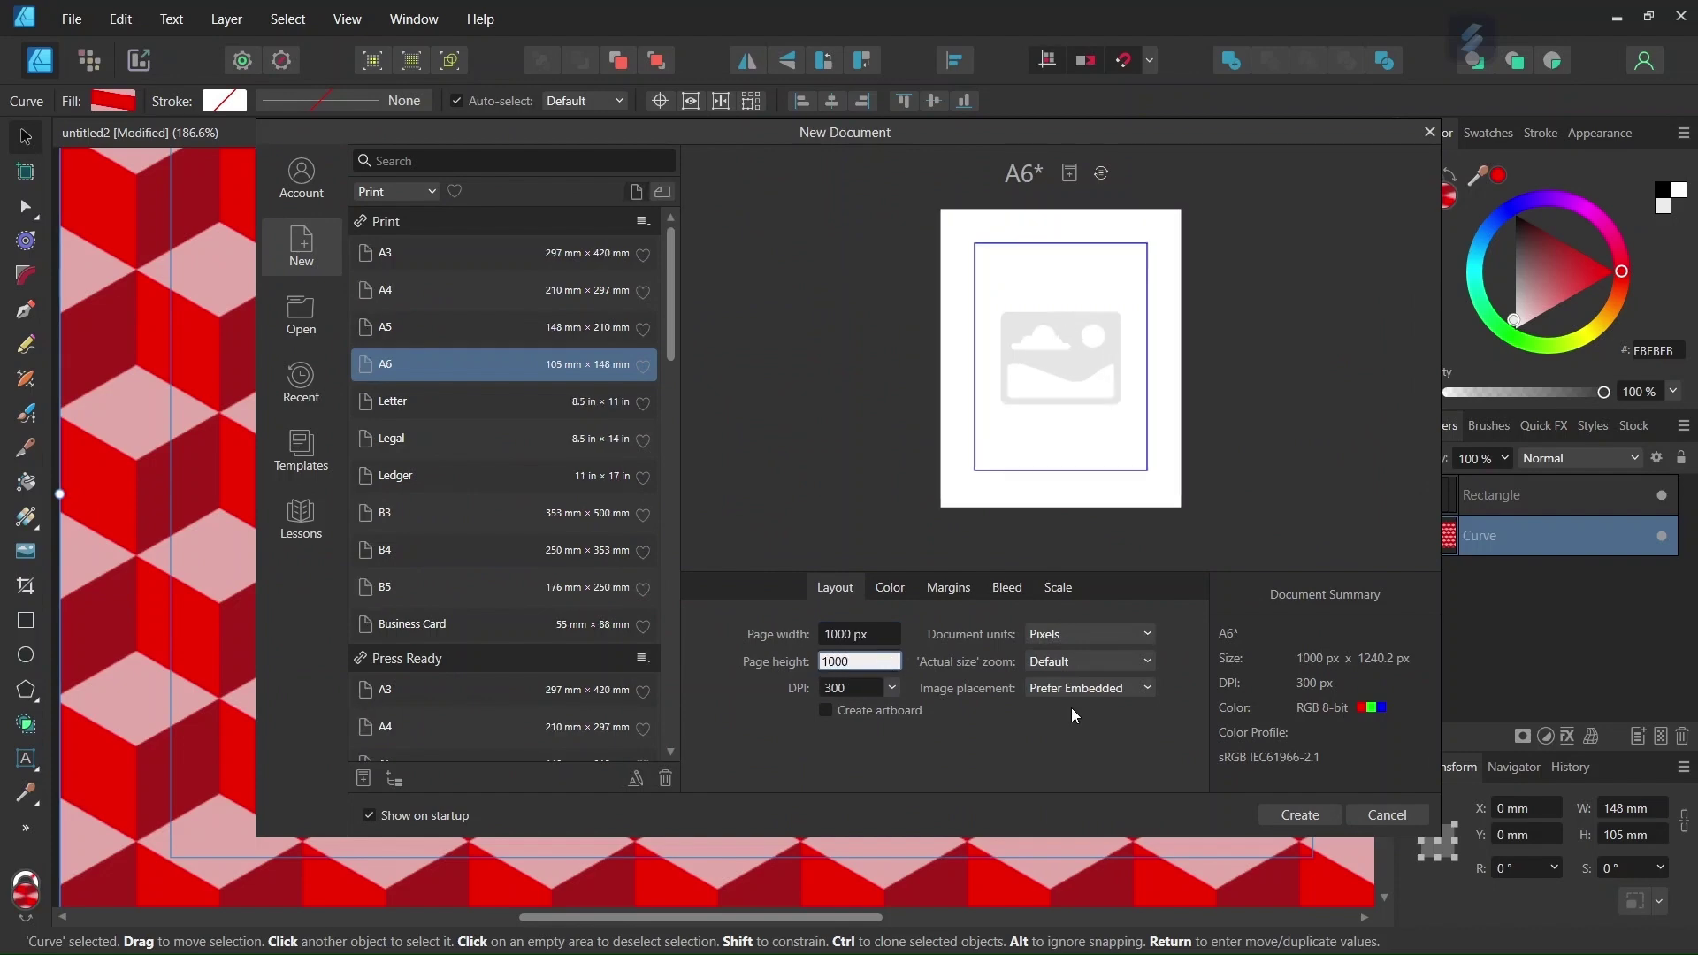
click(1326, 821)
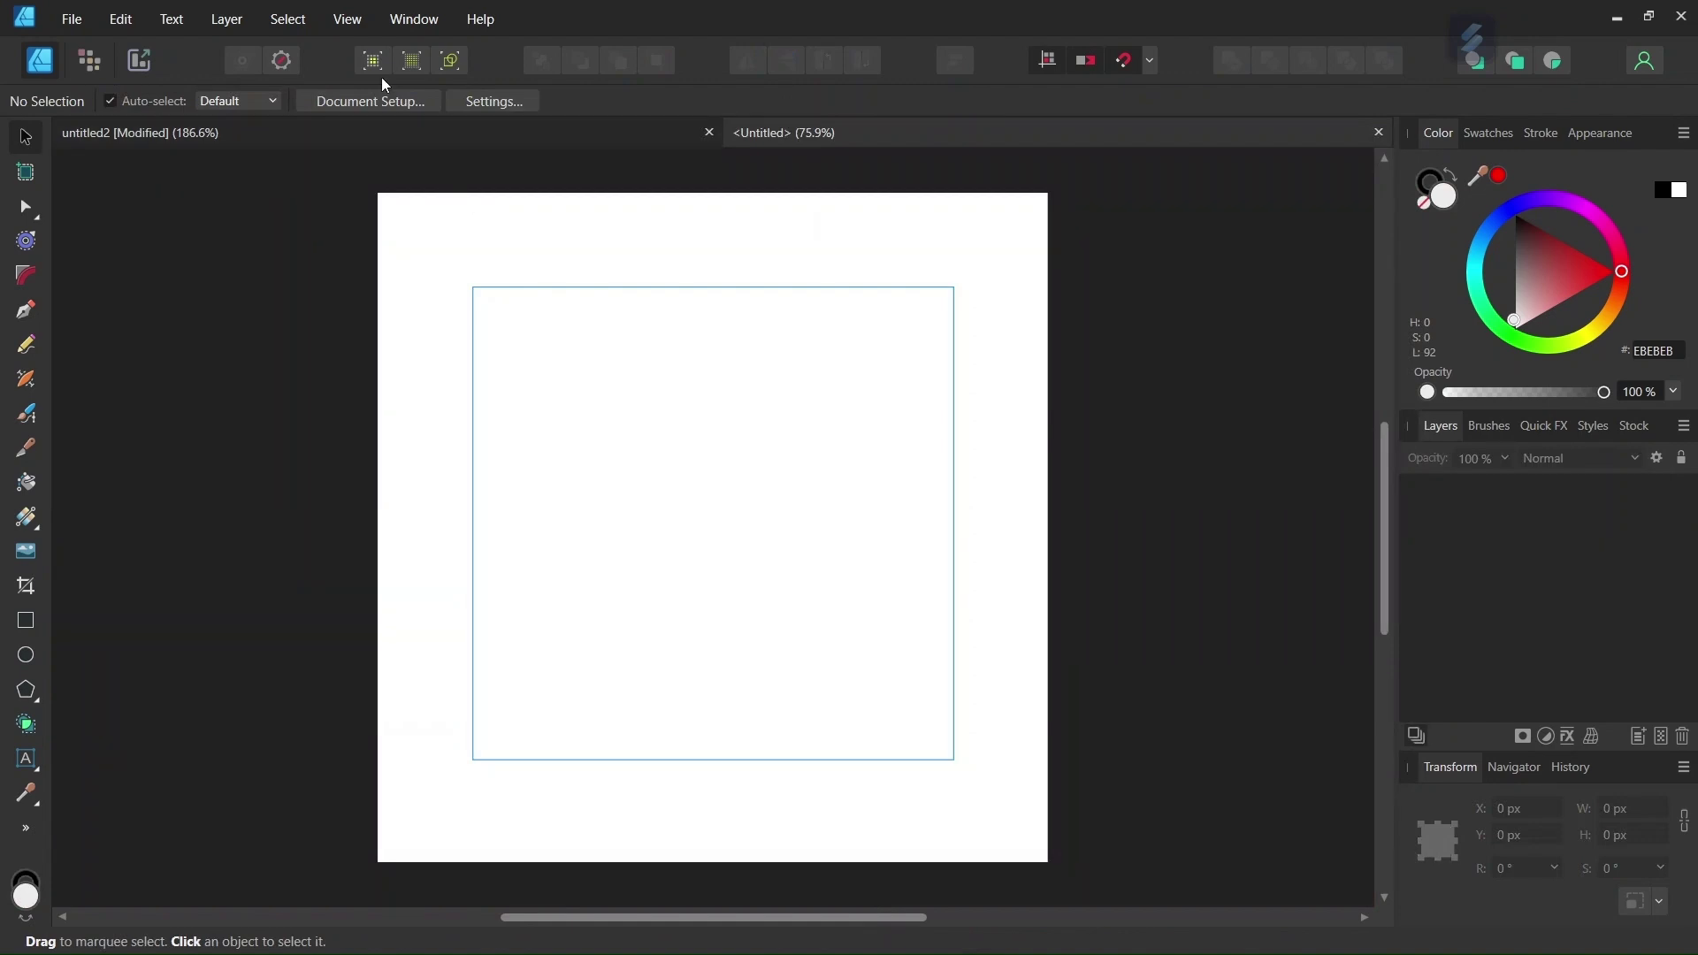
Add 500 px horizontal and vertical guides through View > Guides, then check the snapping options.
click(349, 25)
click(276, 425)
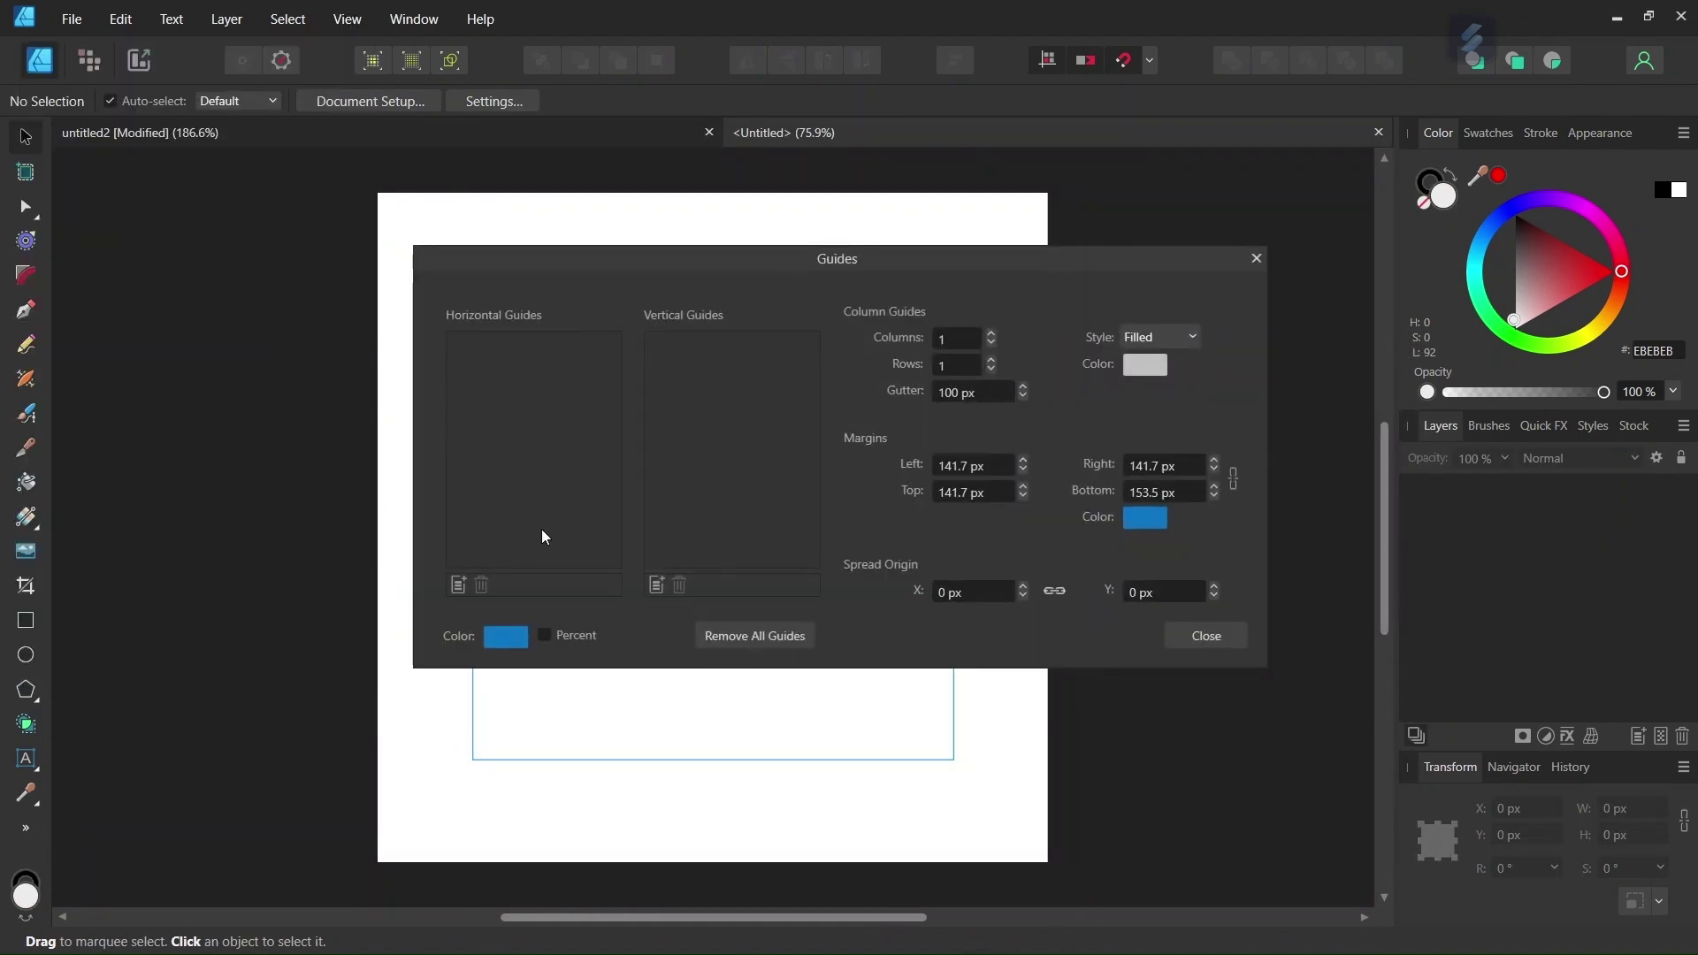
click(459, 585)
click(656, 584)
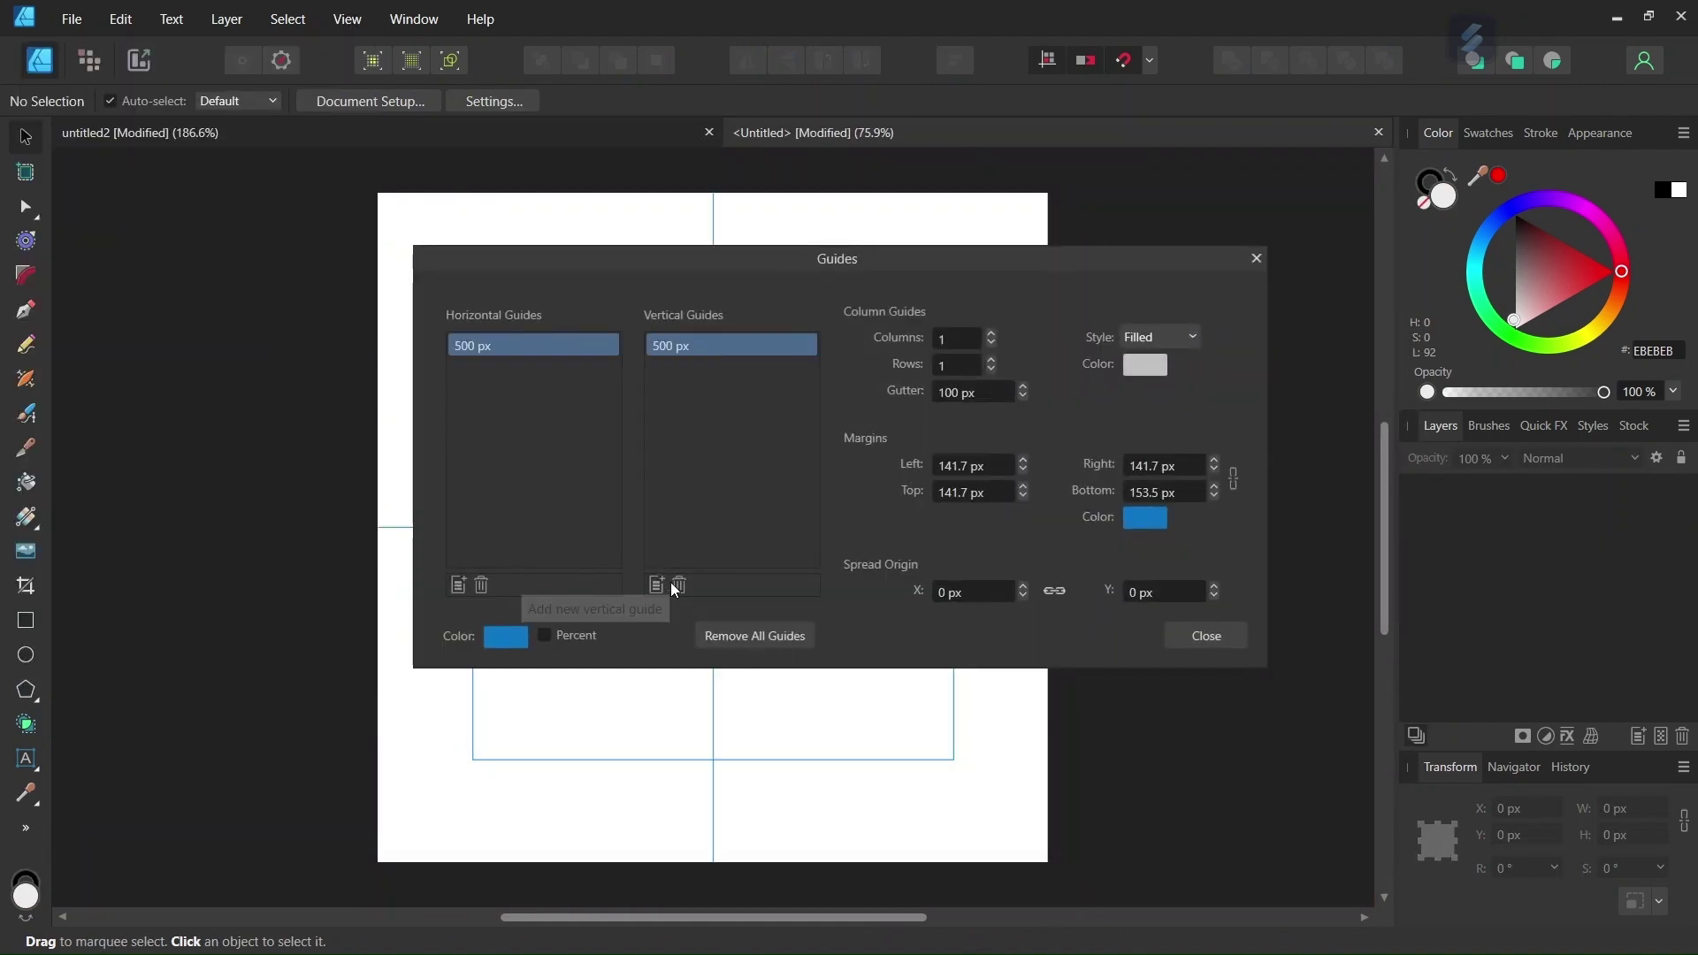
click(1207, 636)
click(1150, 62)
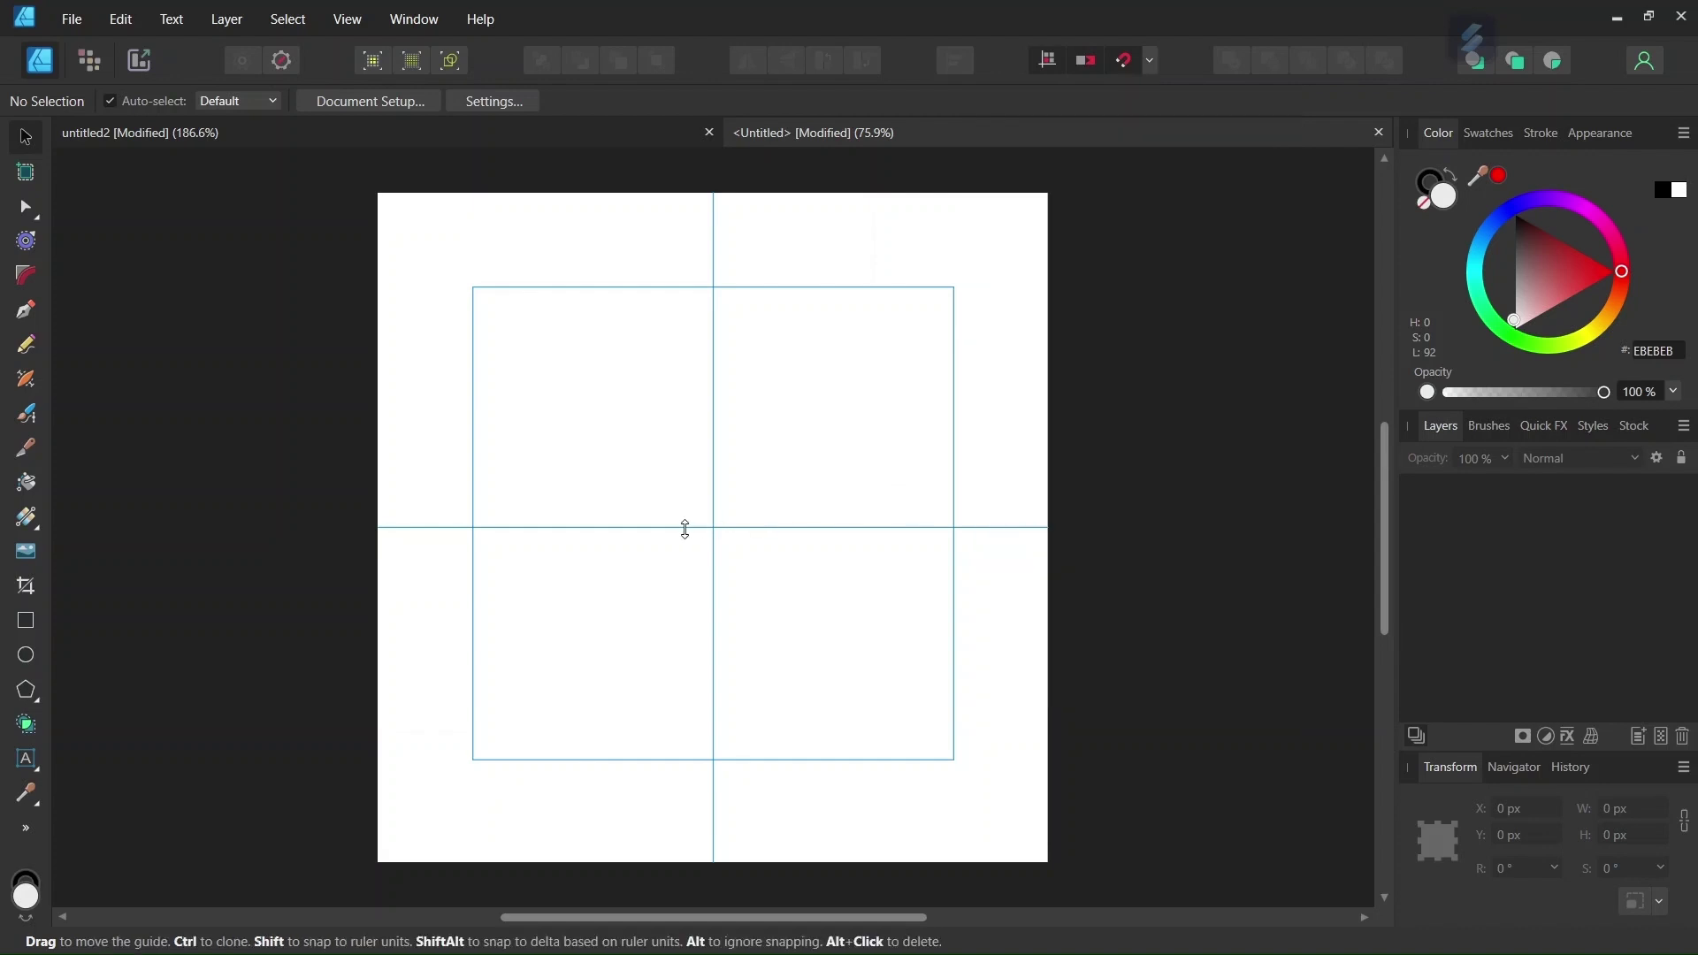
scroll(686, 523, up, 1)
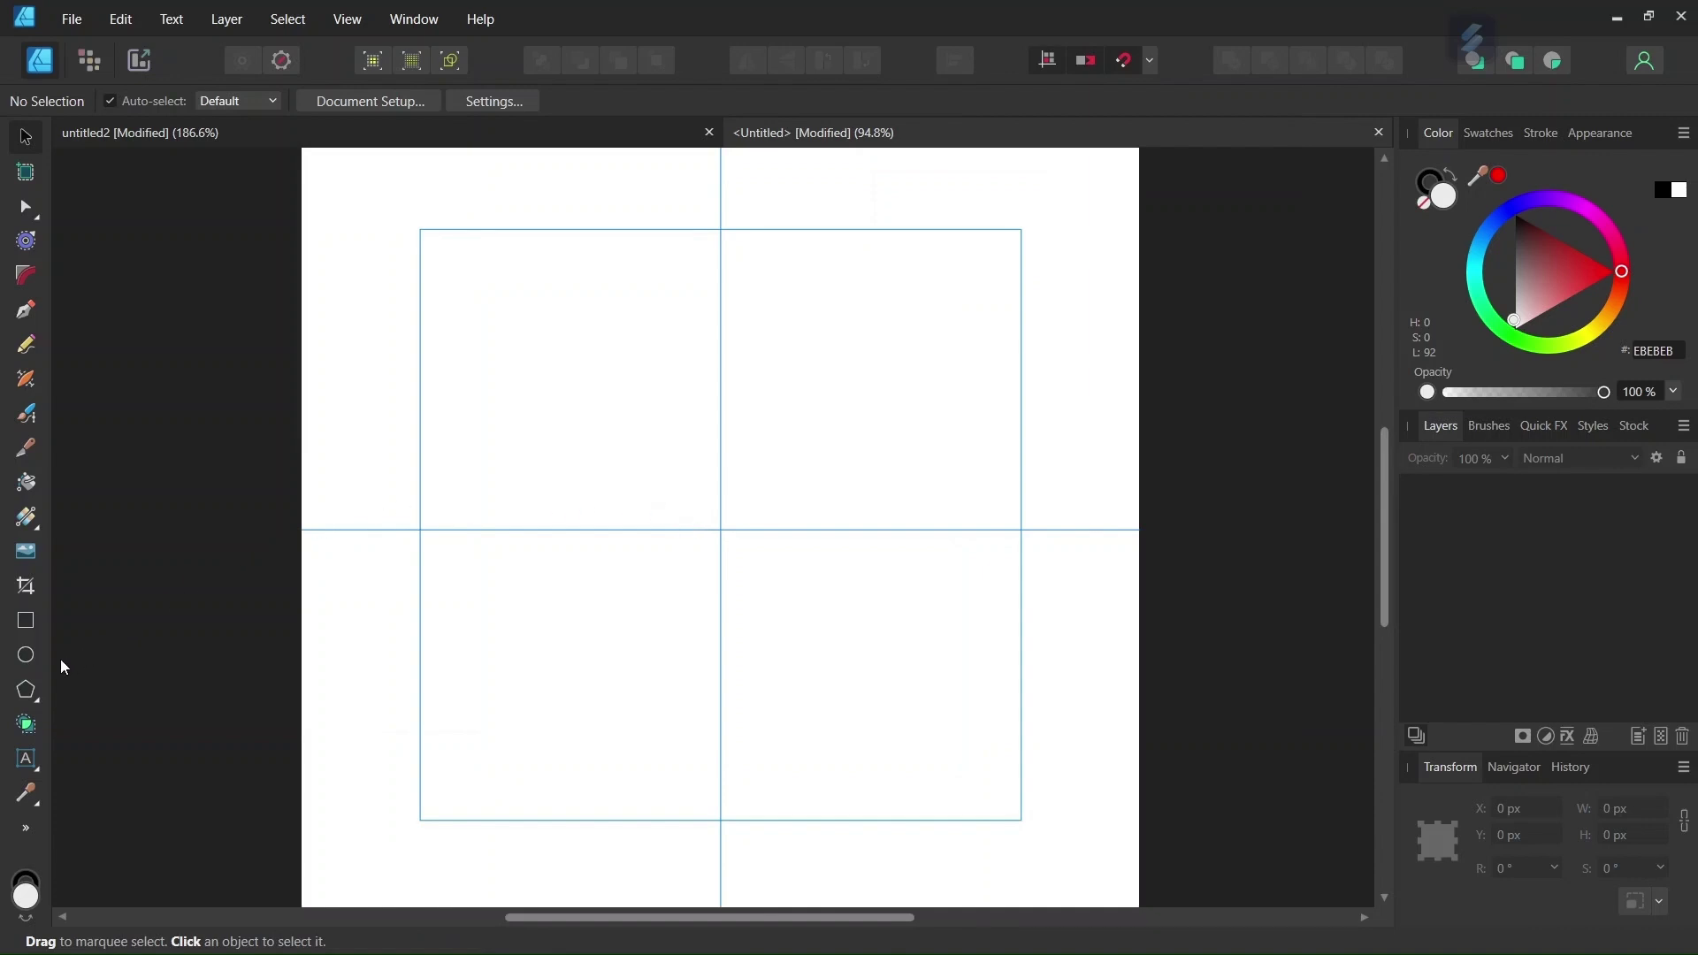
Set the Polygon tool to 6 sides, no stroke and a red E60A0A fill.
click(31, 699)
click(605, 100)
text(6)
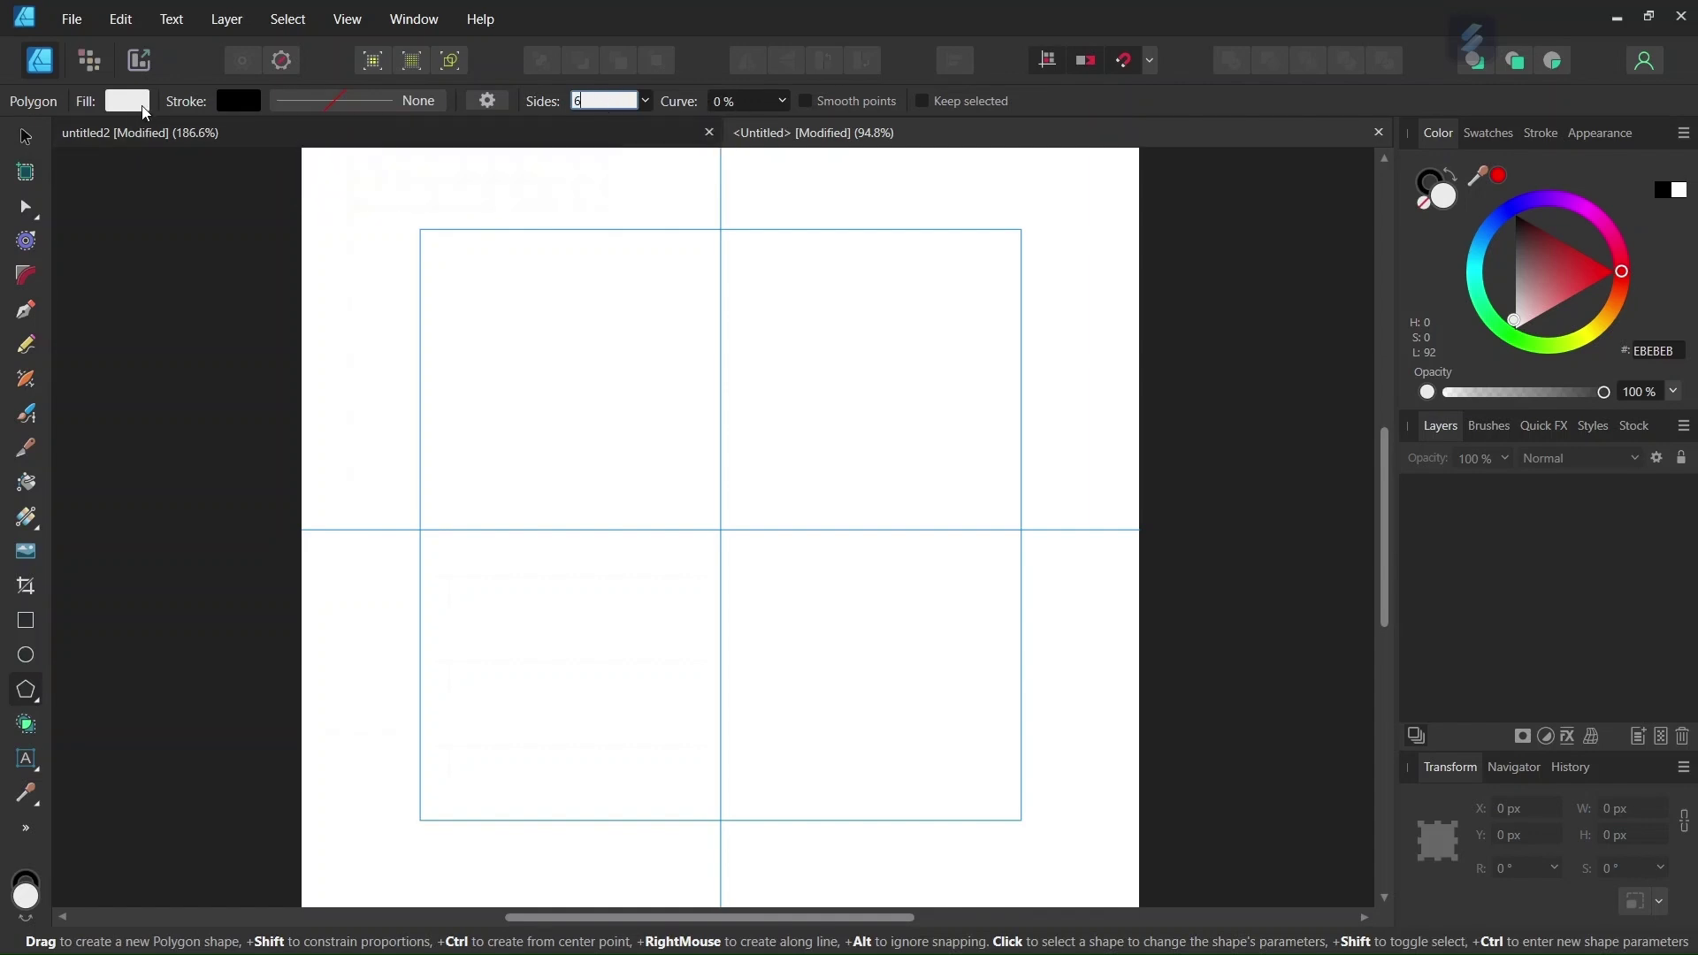
click(228, 103)
click(390, 142)
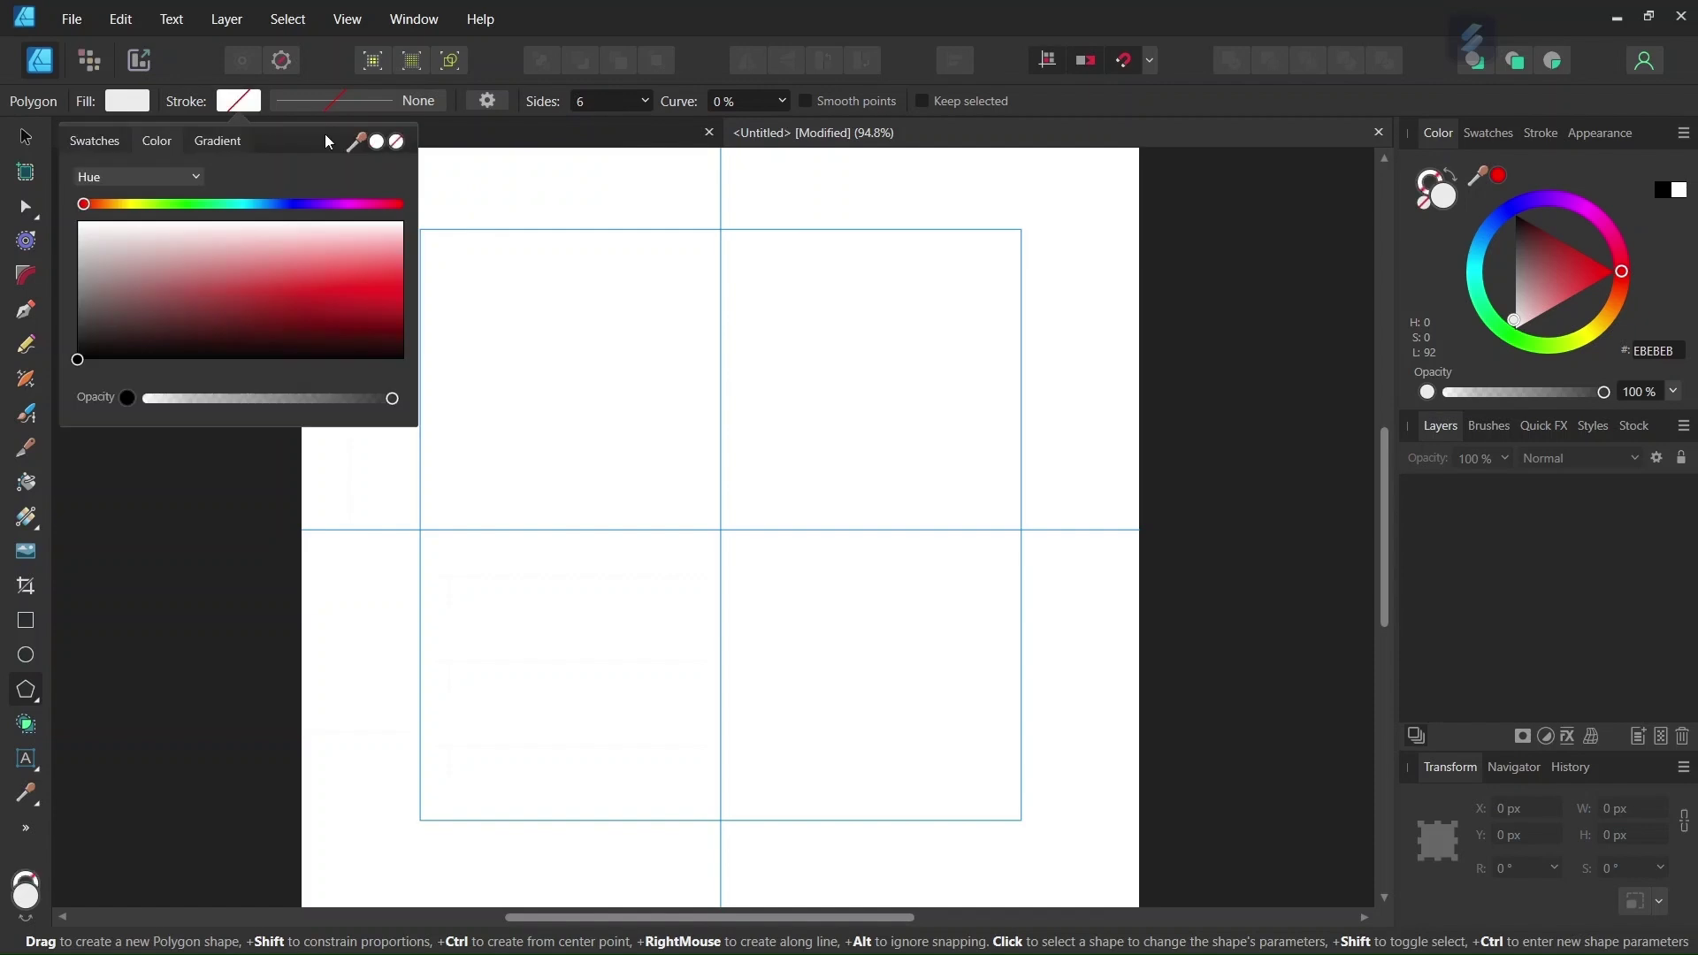
click(135, 106)
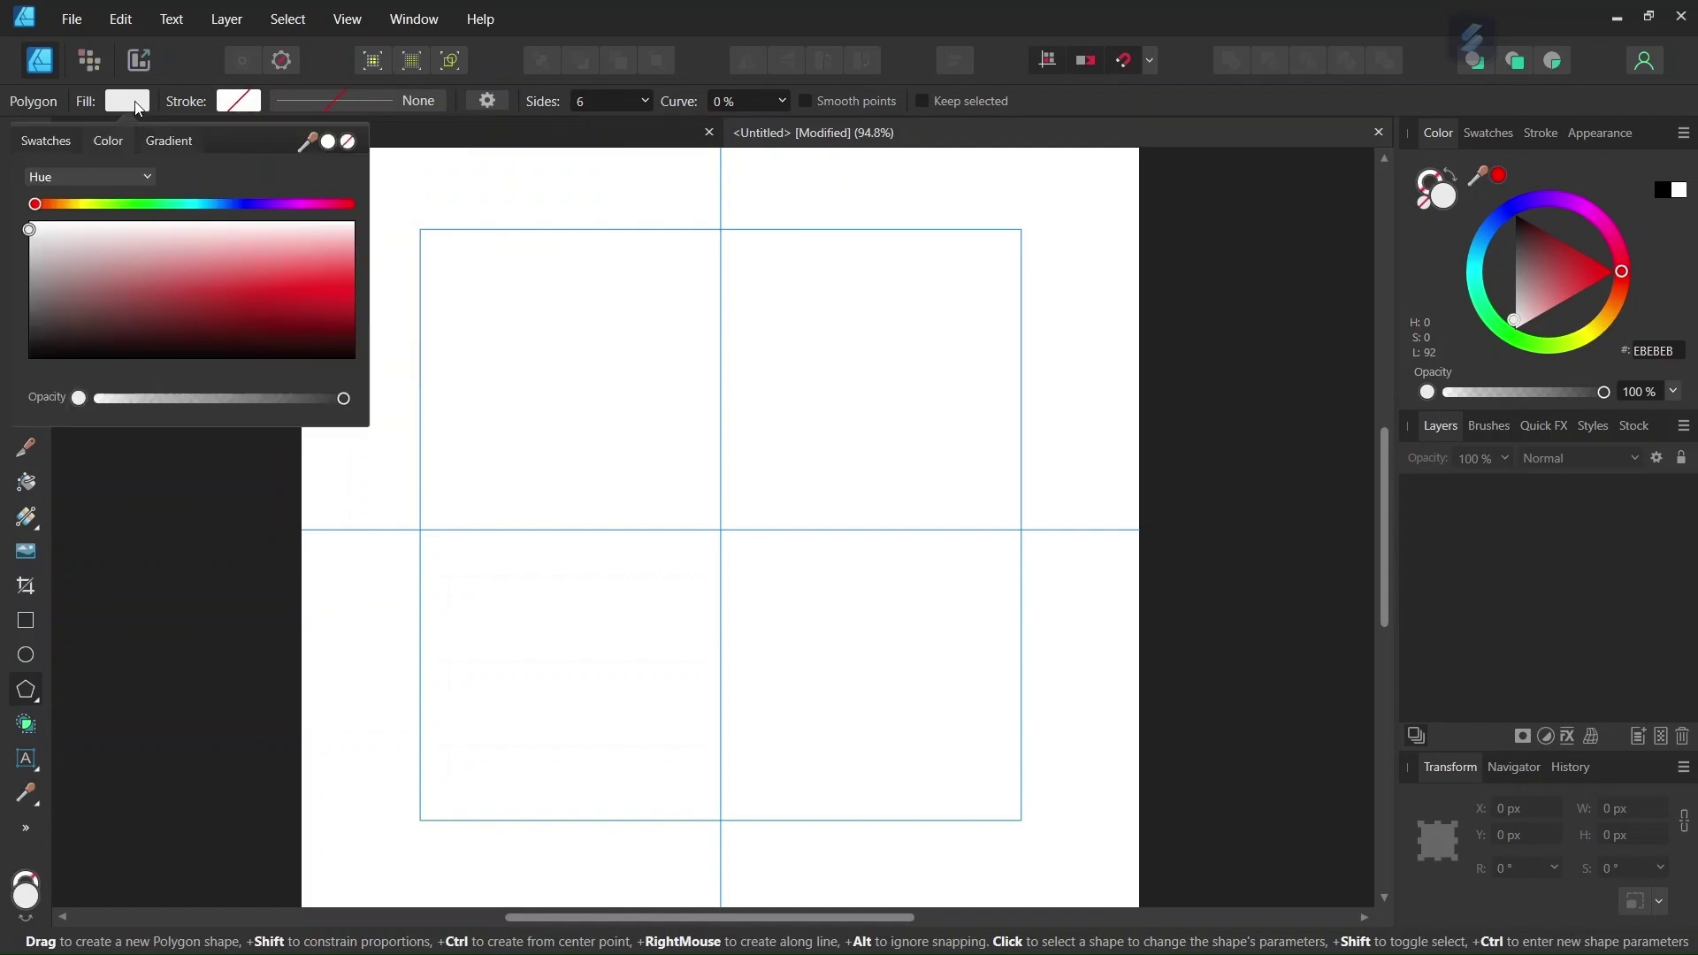
click(329, 293)
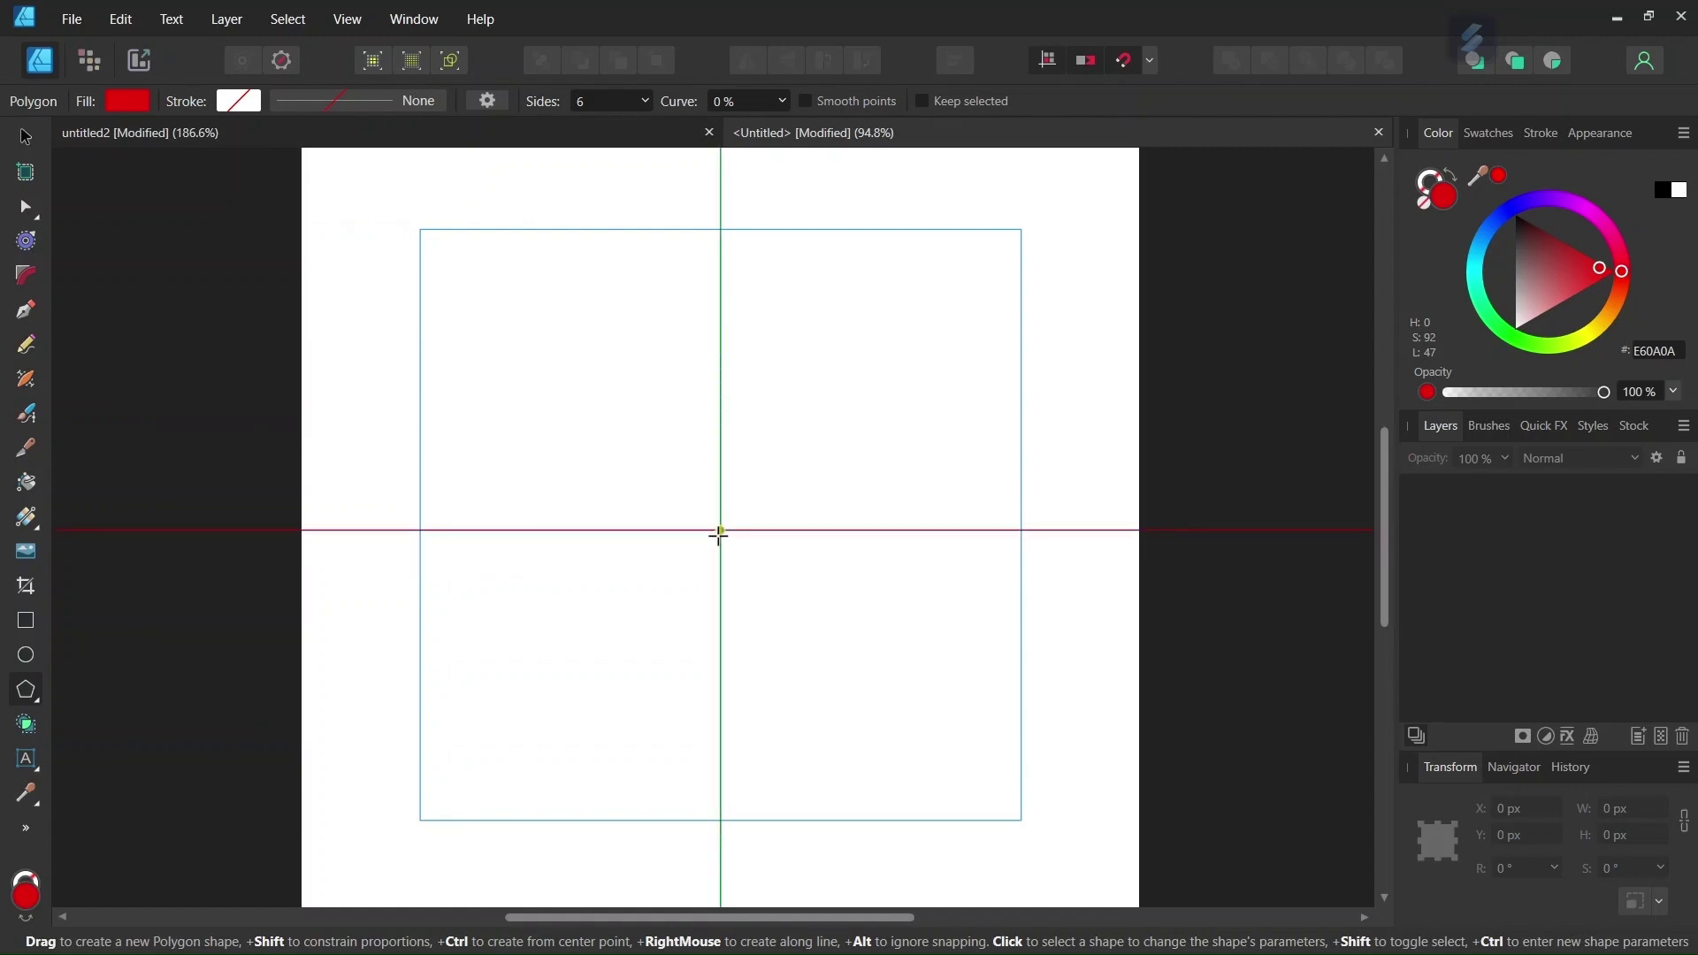
Drag out the hexagon from the guide crossing, then switch to the untitled2 document.
drag(720, 531, 622, 600)
scroll(713, 497, up, 2)
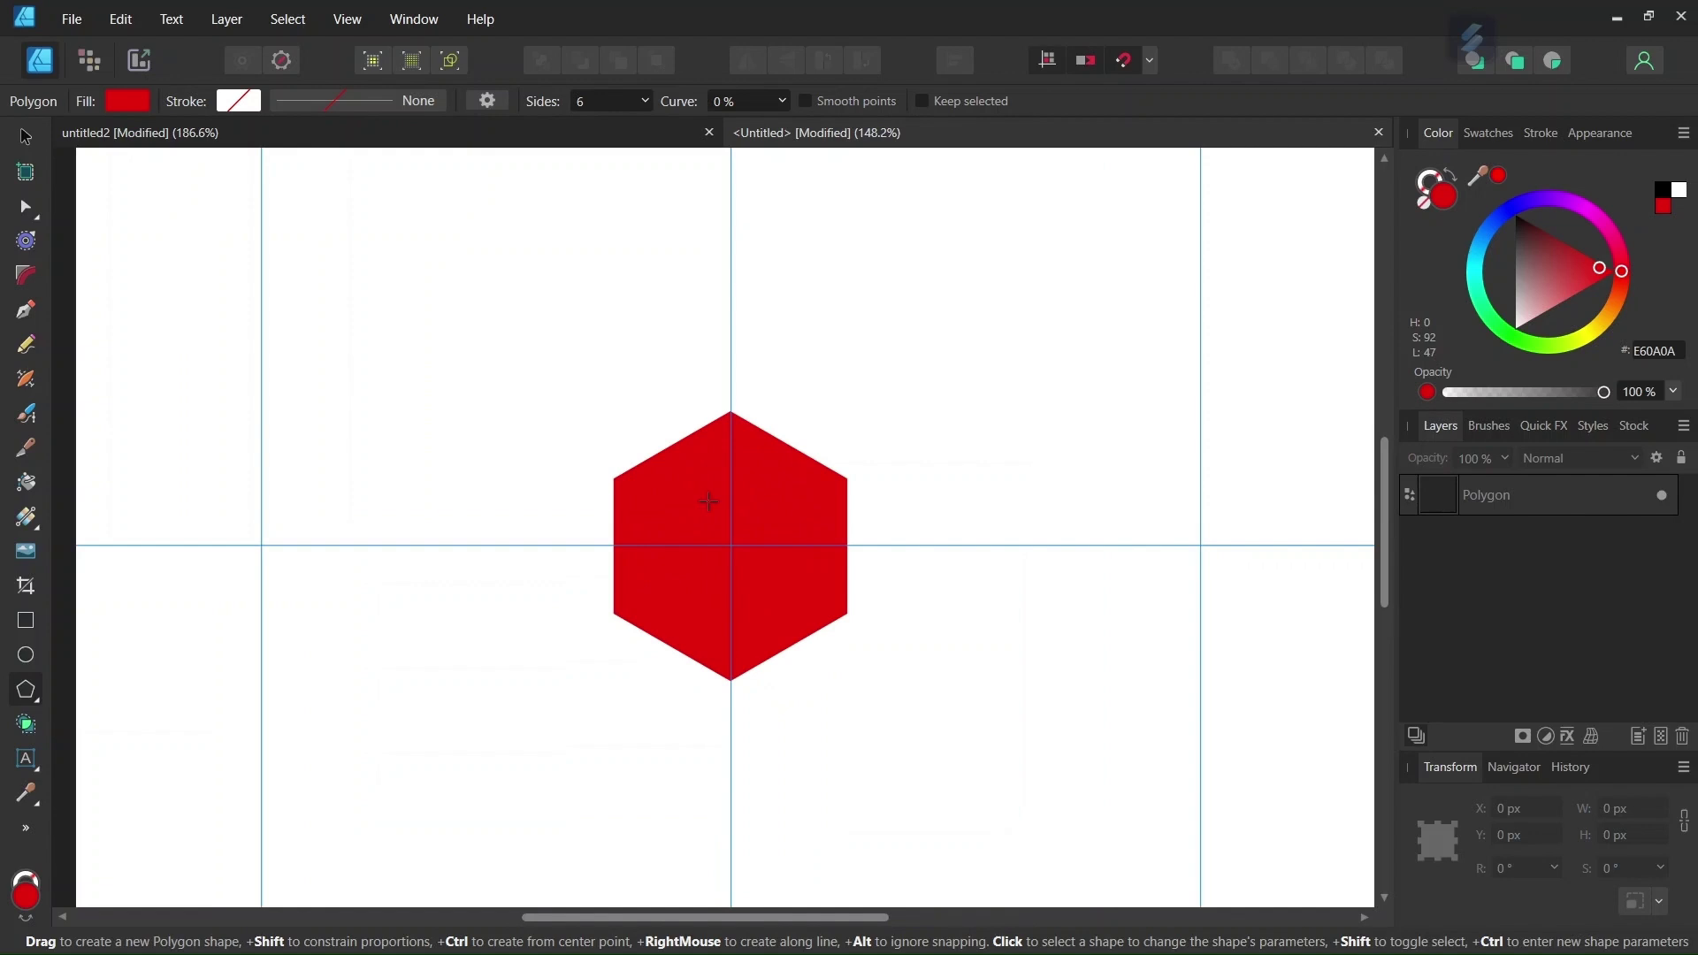
scroll(710, 485, down, 1)
click(524, 133)
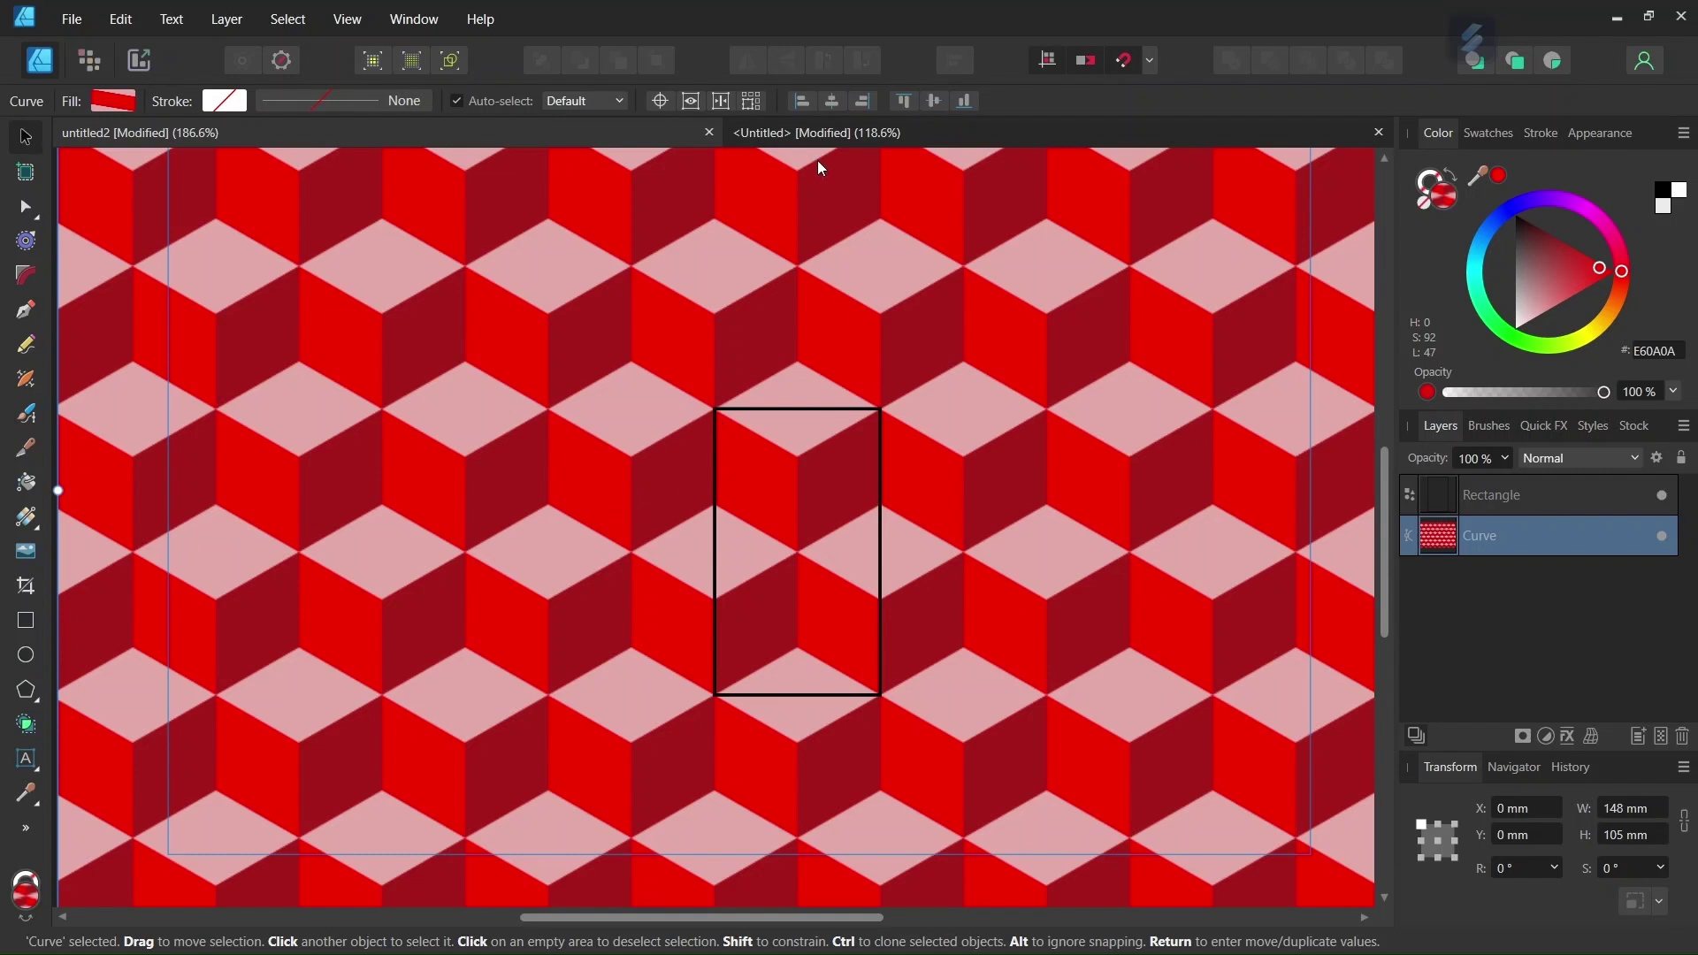
With the Pen tool, trace the hexagon's top rhombus and fill it light pink E07C7C.
click(818, 133)
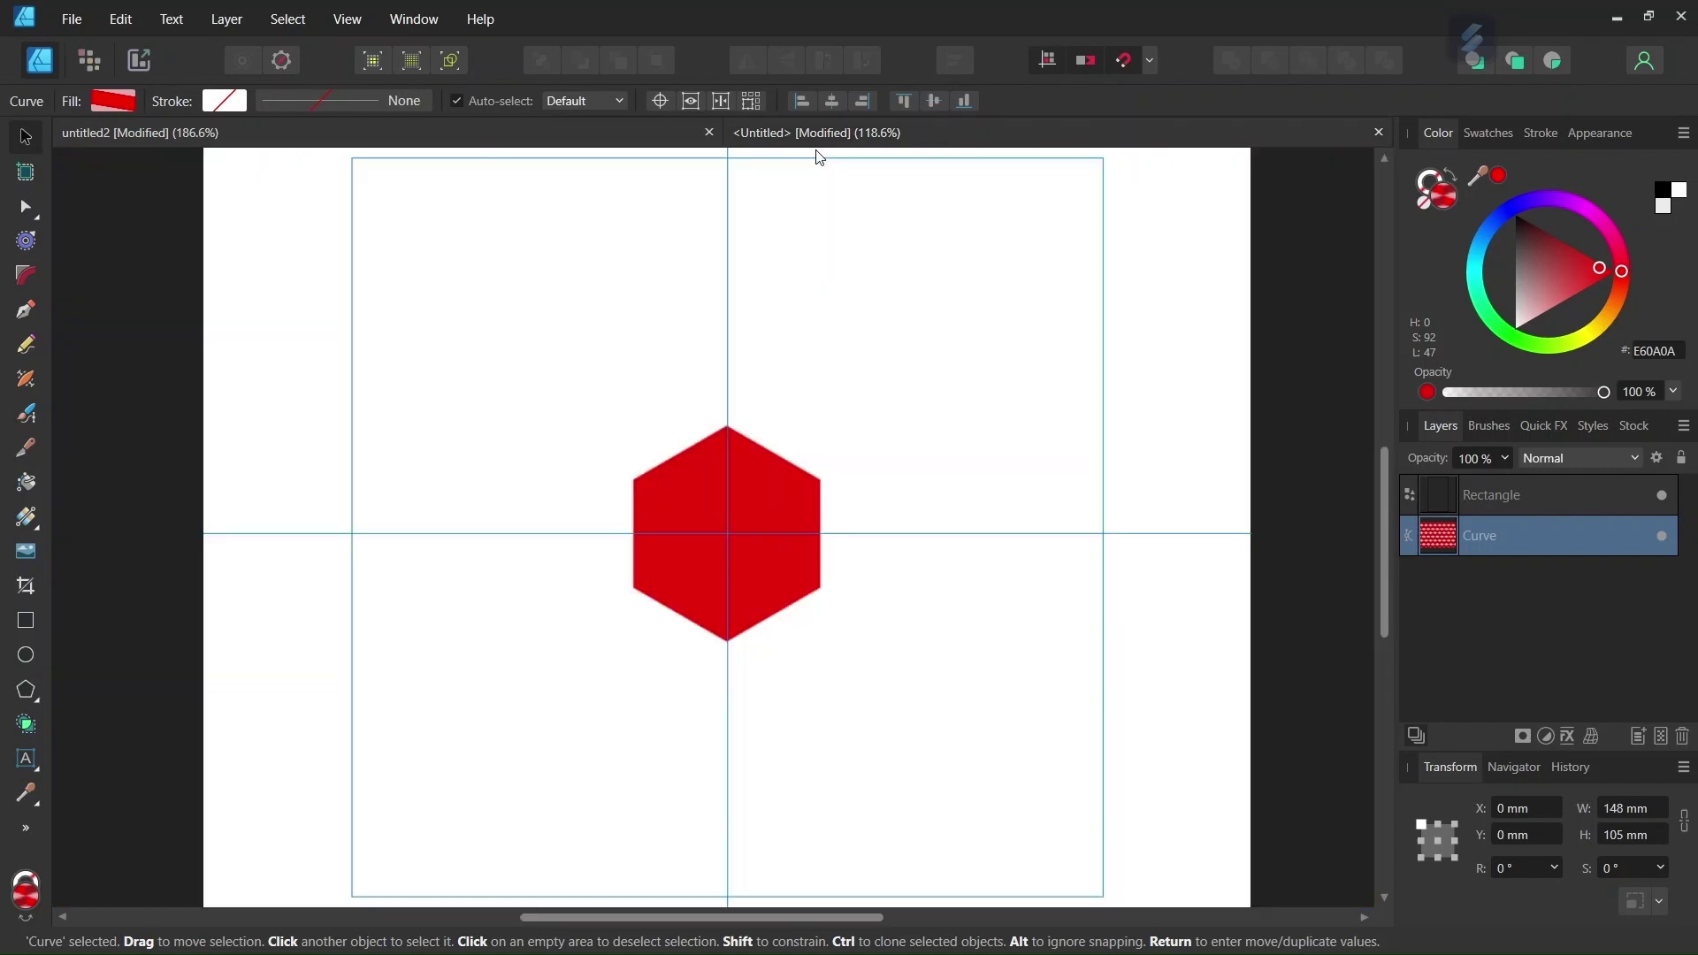
click(25, 310)
scroll(803, 534, up, 1)
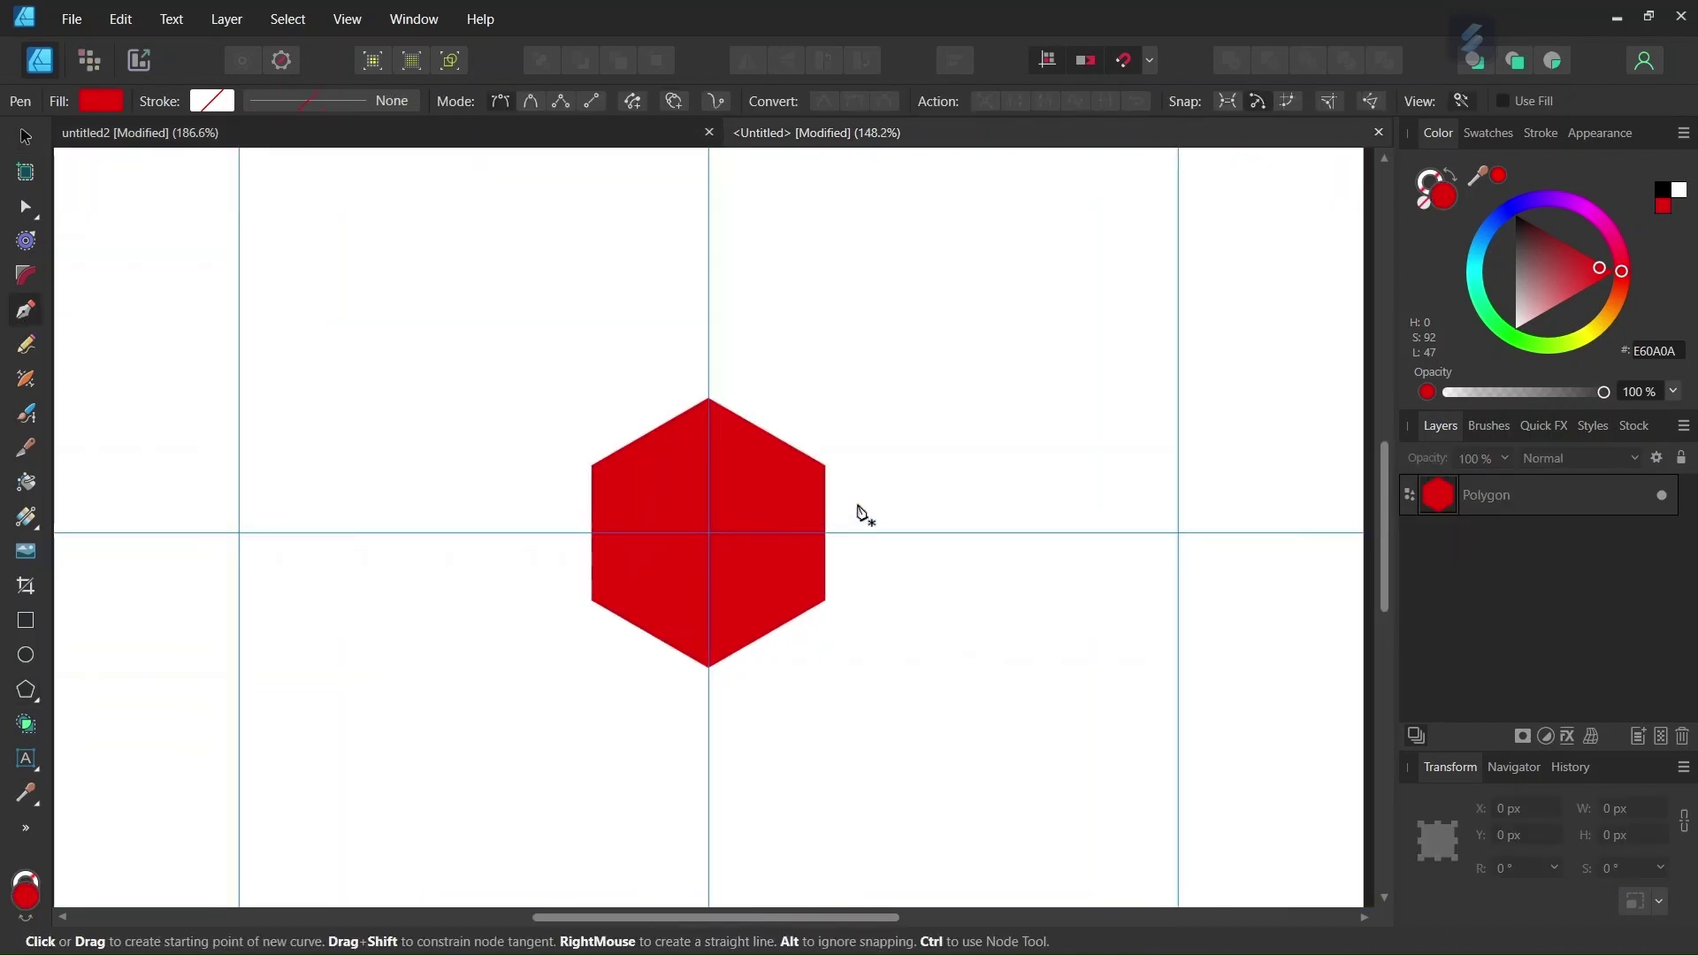
click(593, 466)
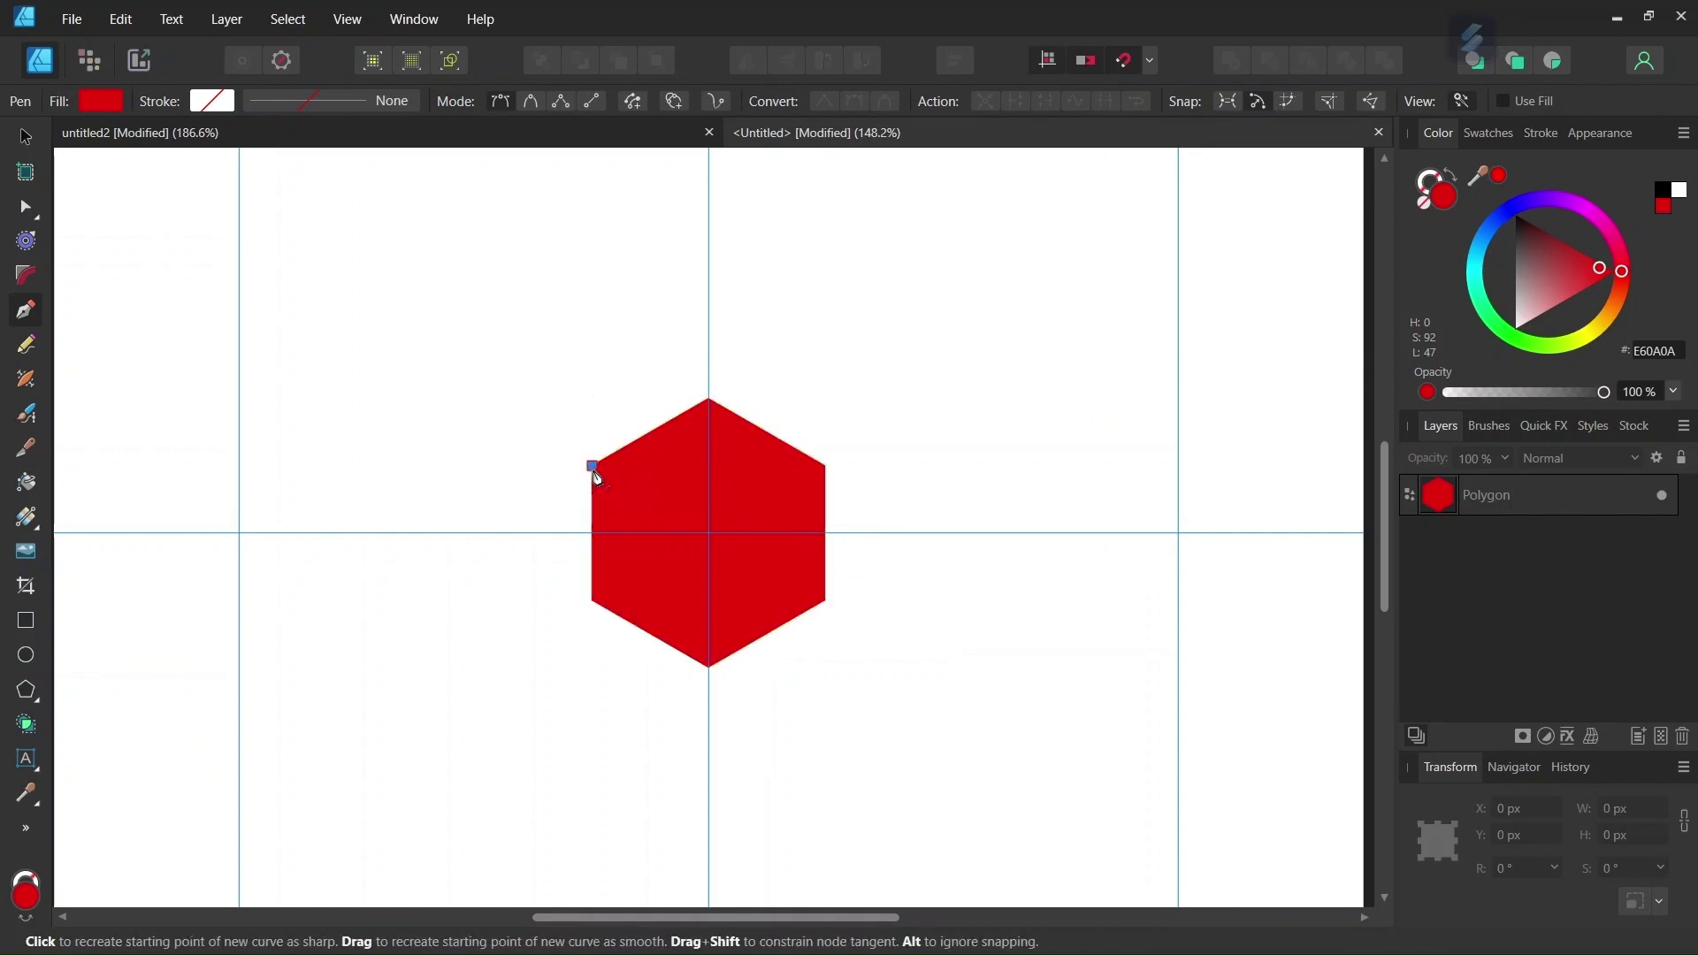
click(709, 534)
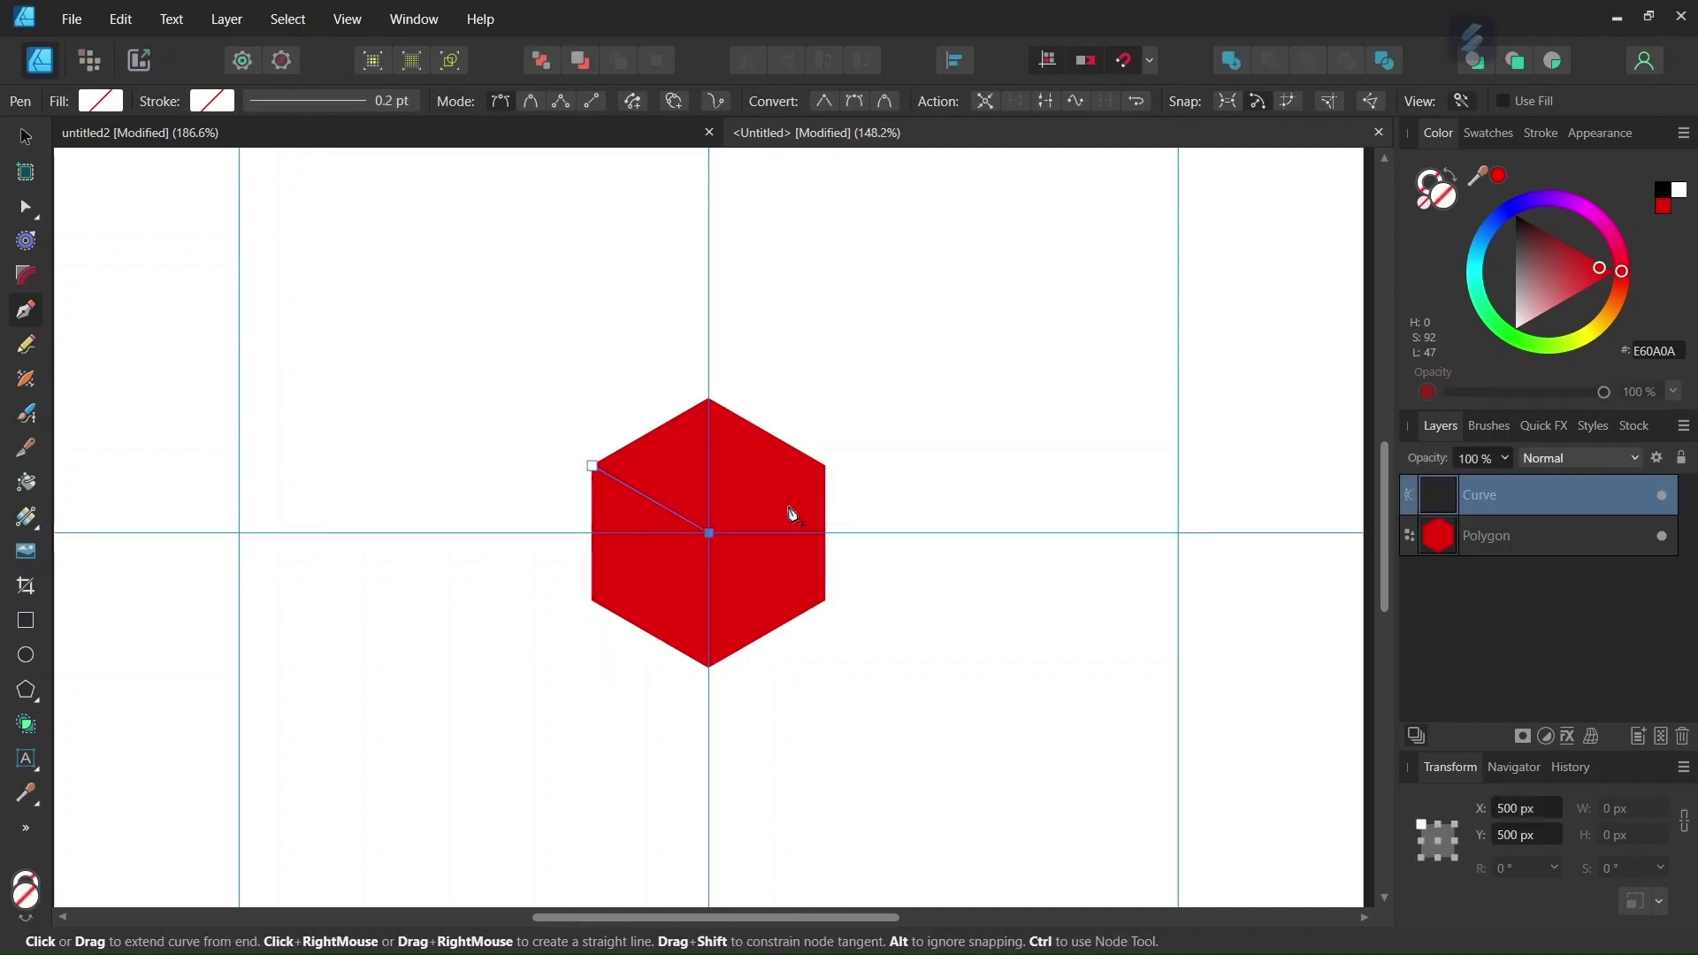
click(826, 466)
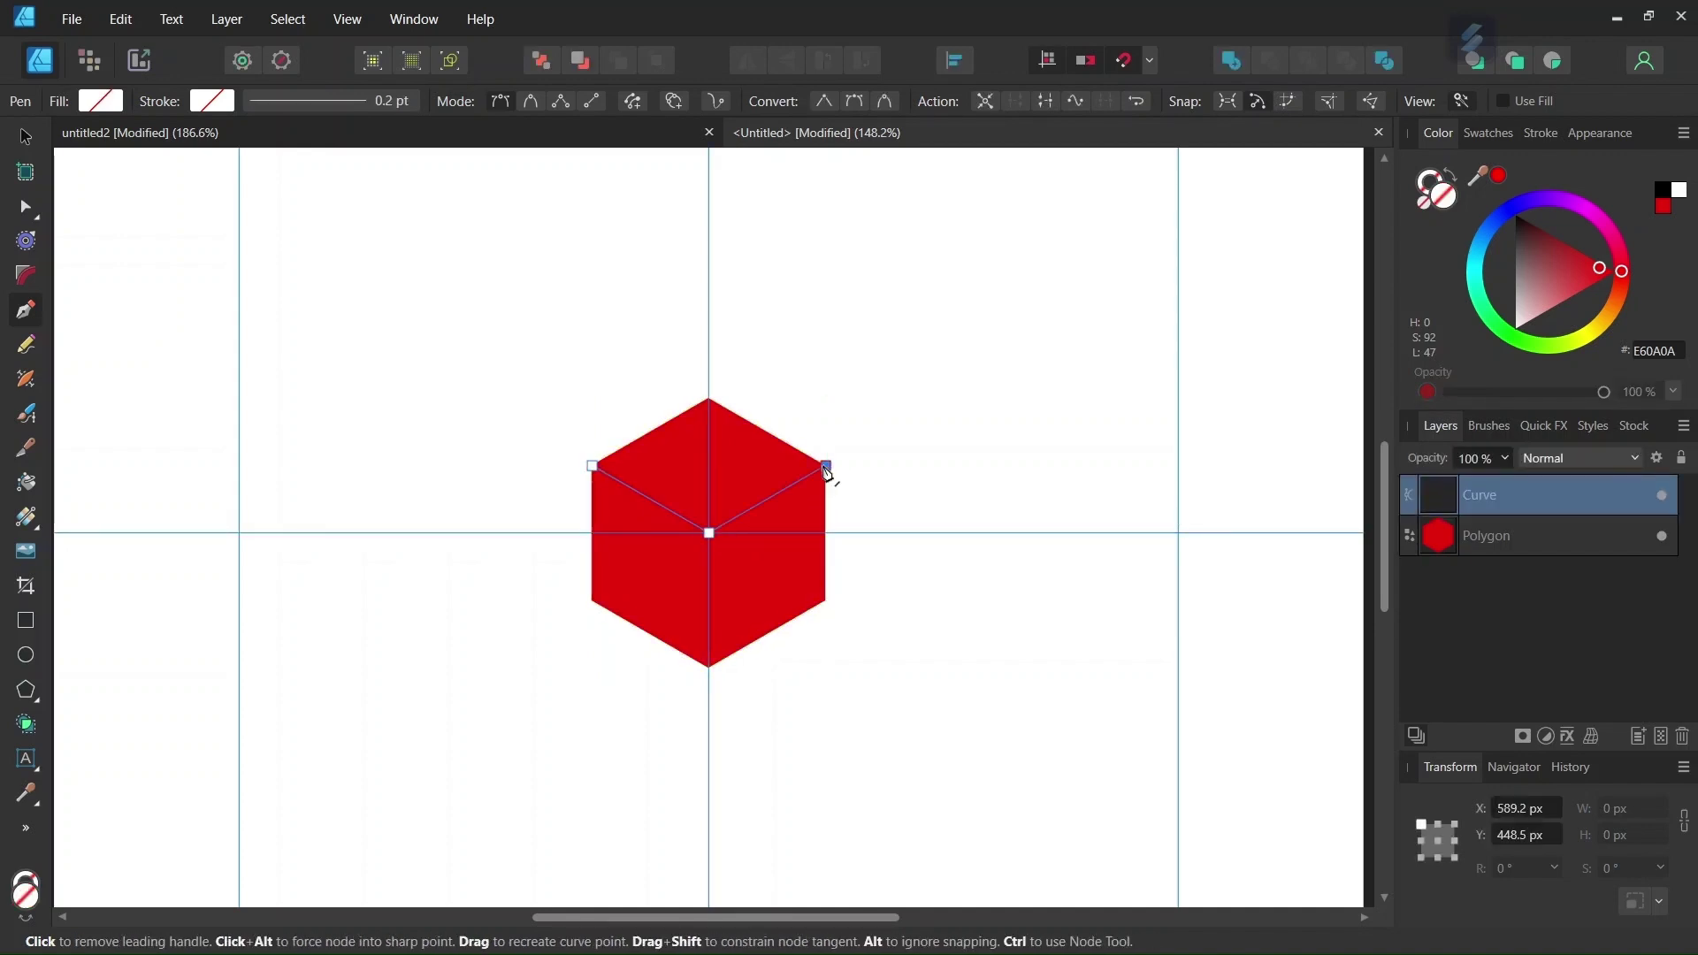
click(709, 397)
click(593, 466)
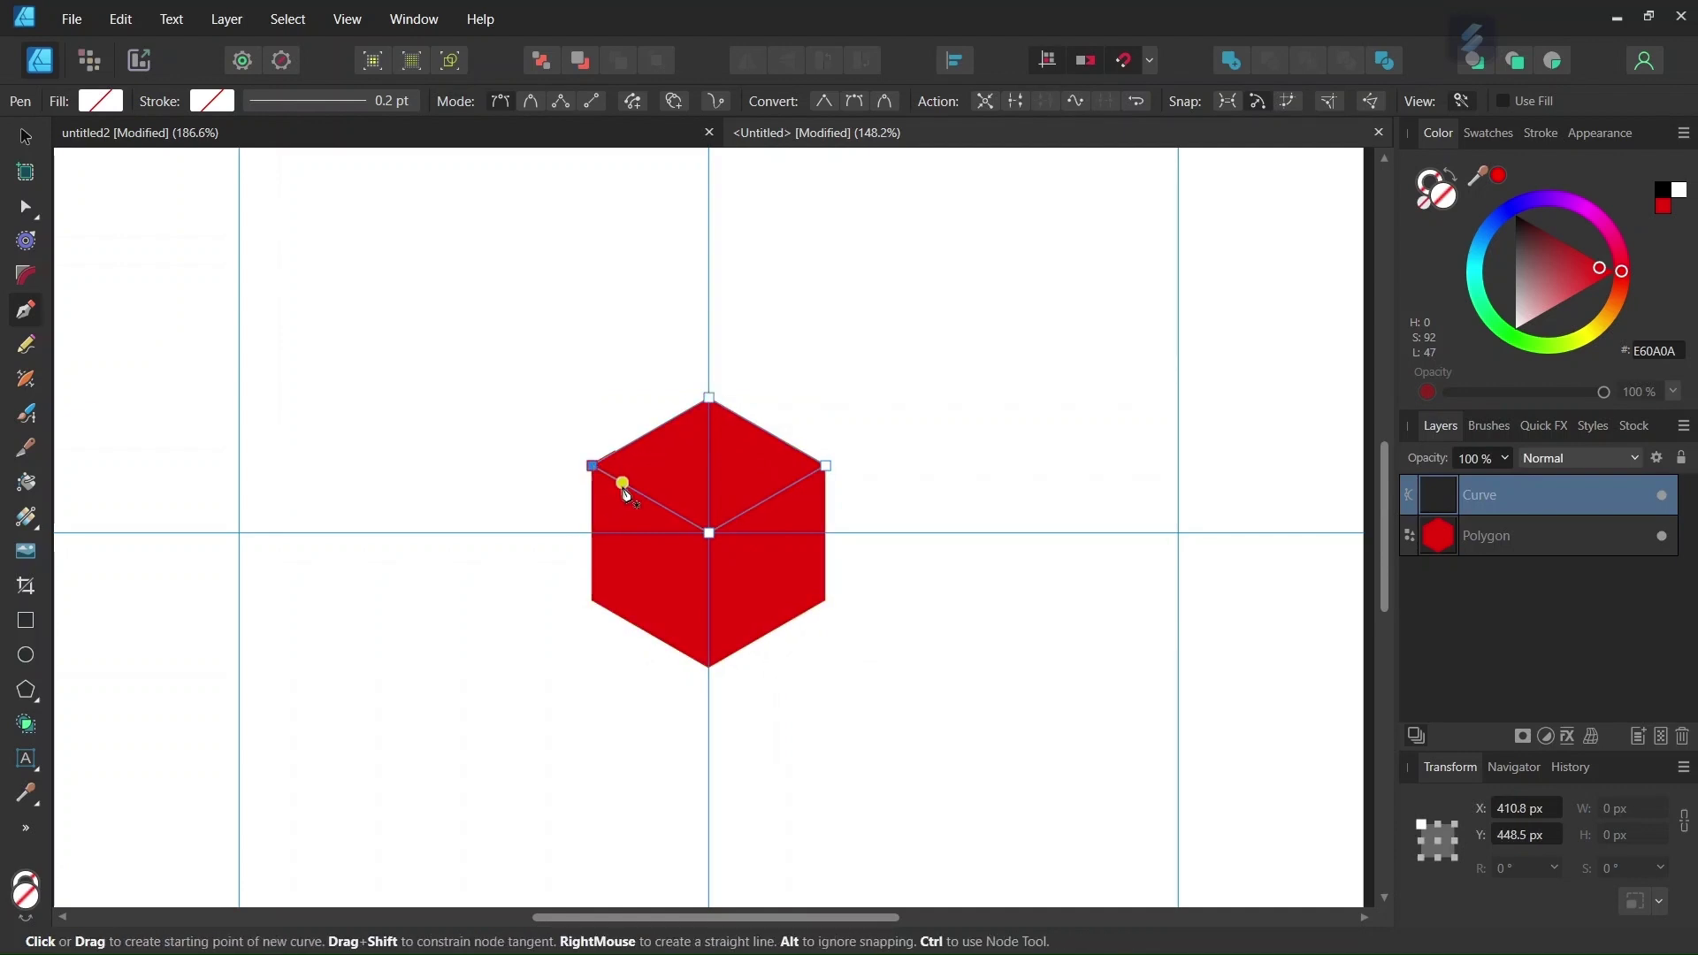
click(101, 100)
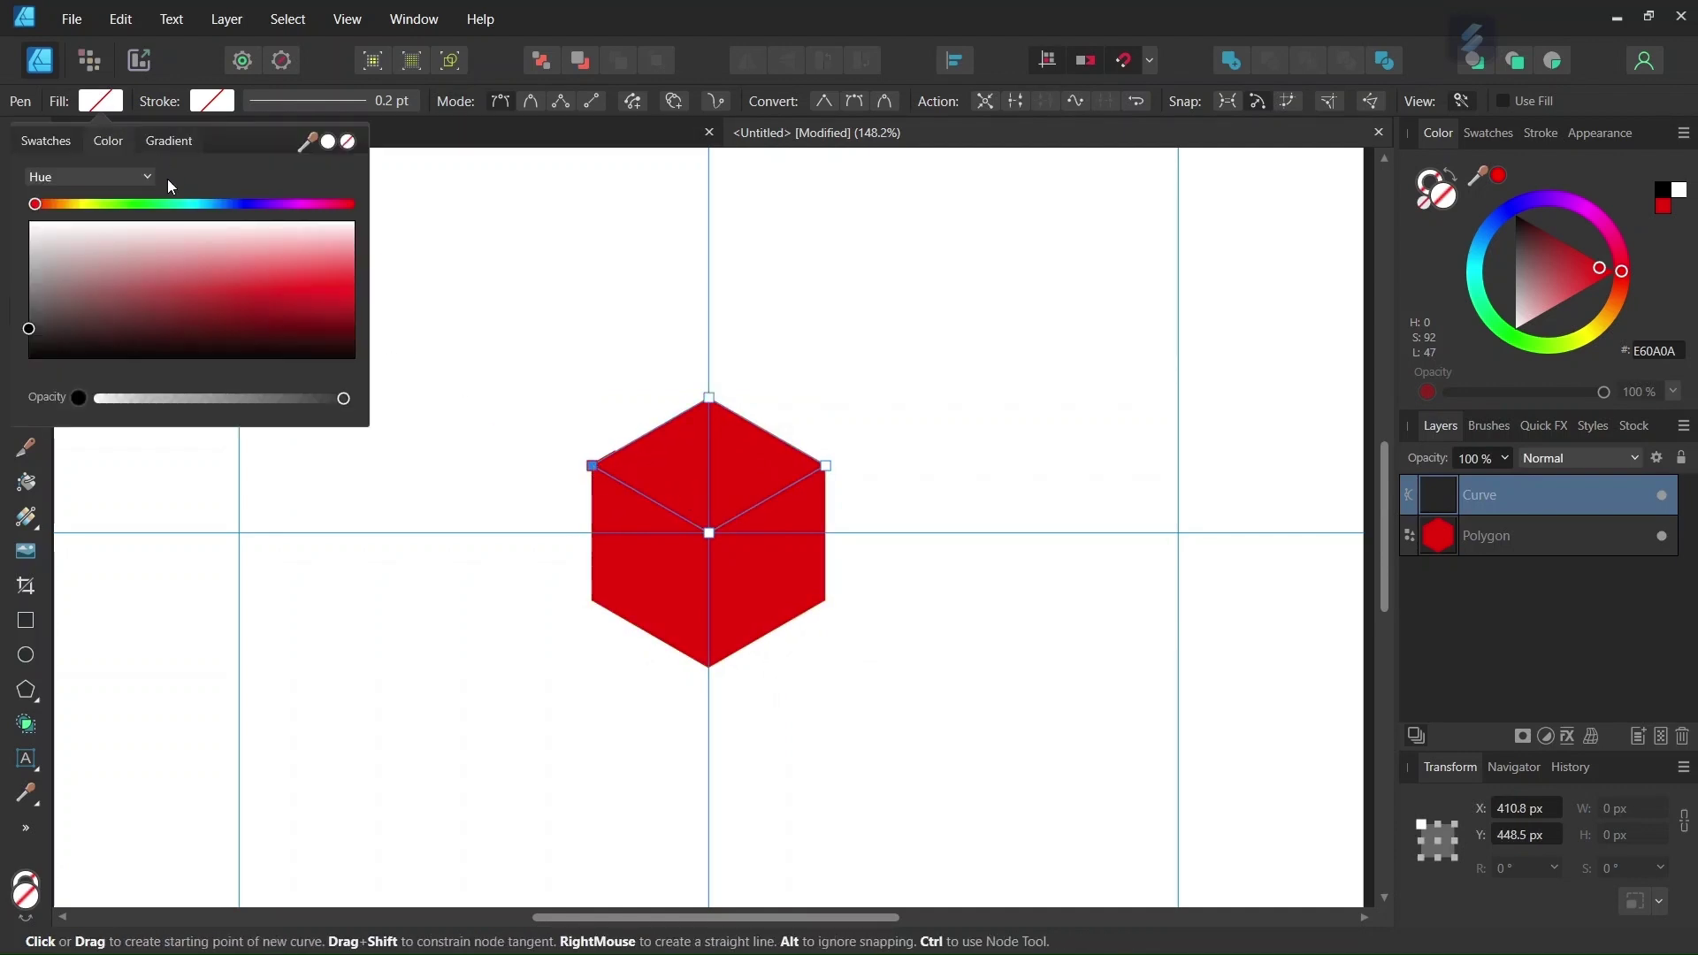
click(231, 265)
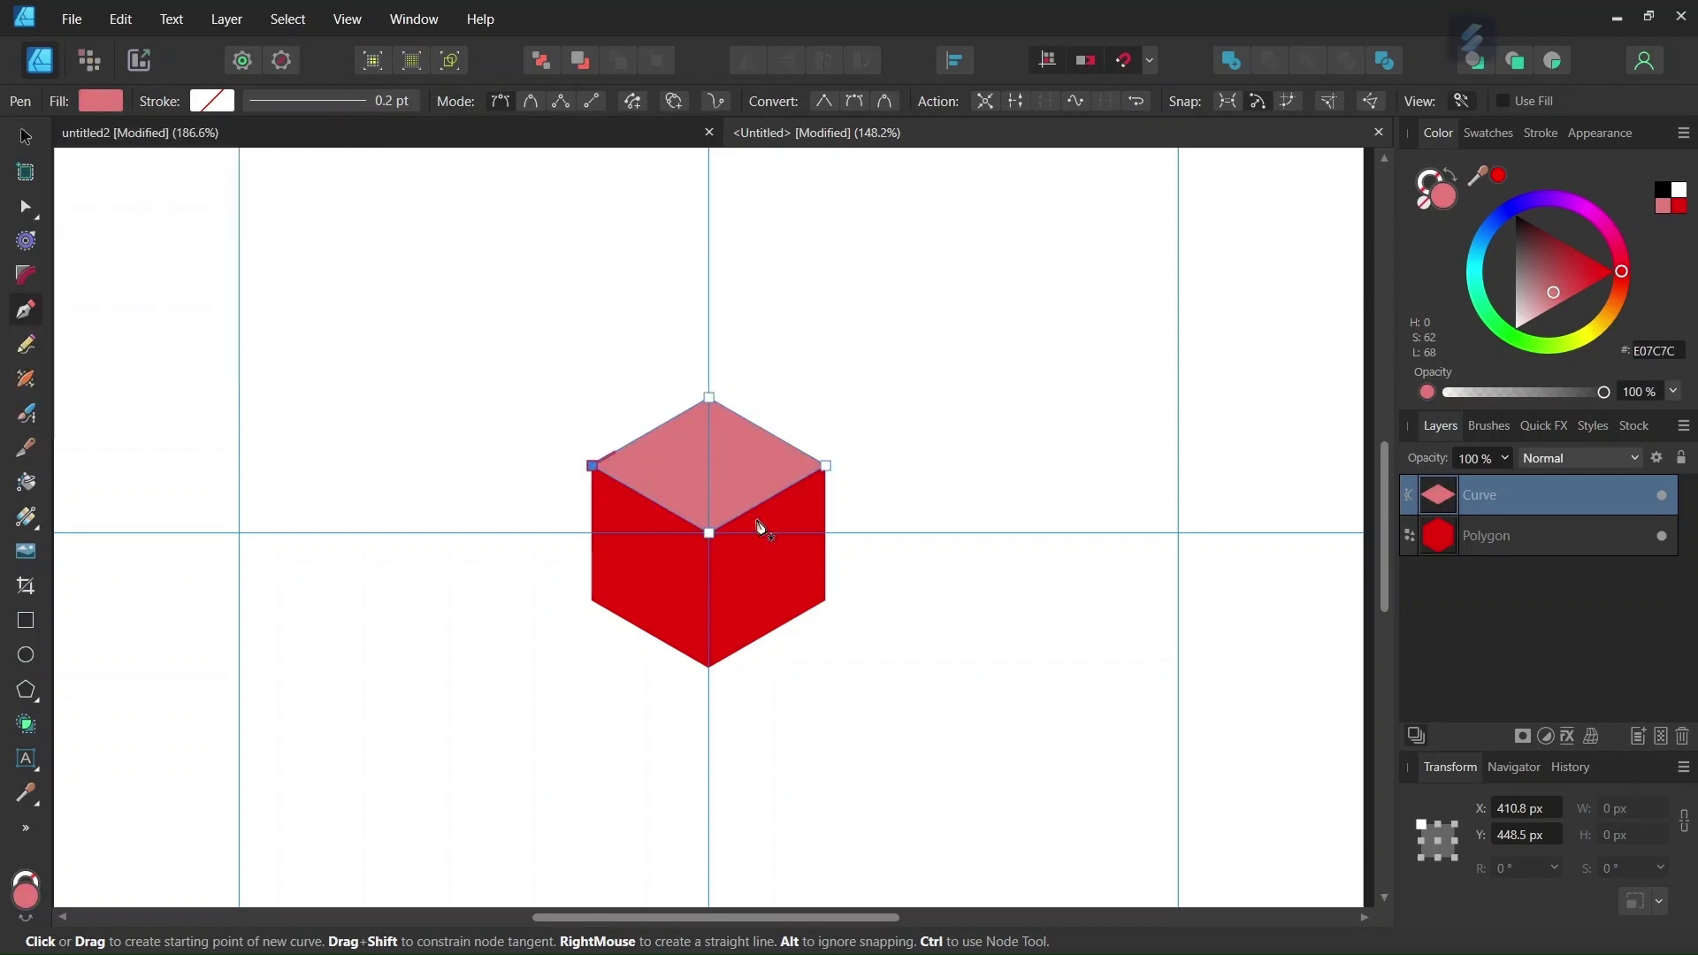
key(Escape)
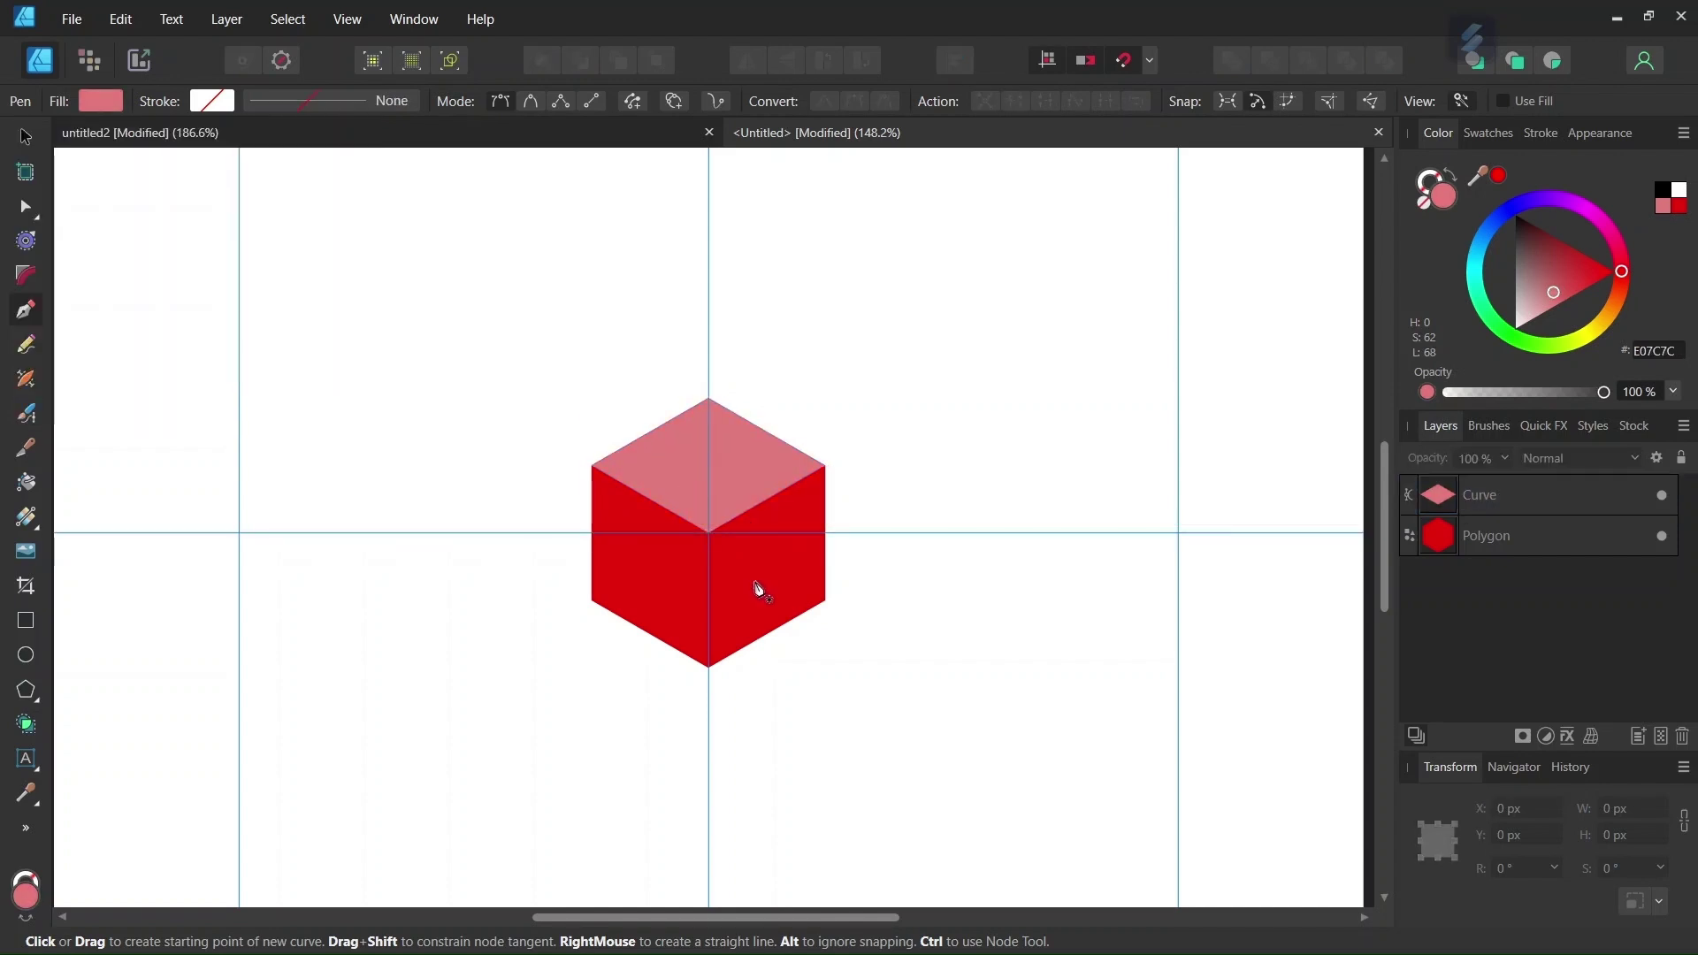
Pen-trace the cube's right face from its bottom corner and fill it dark red A21A1A.
scroll(756, 643, up, 1)
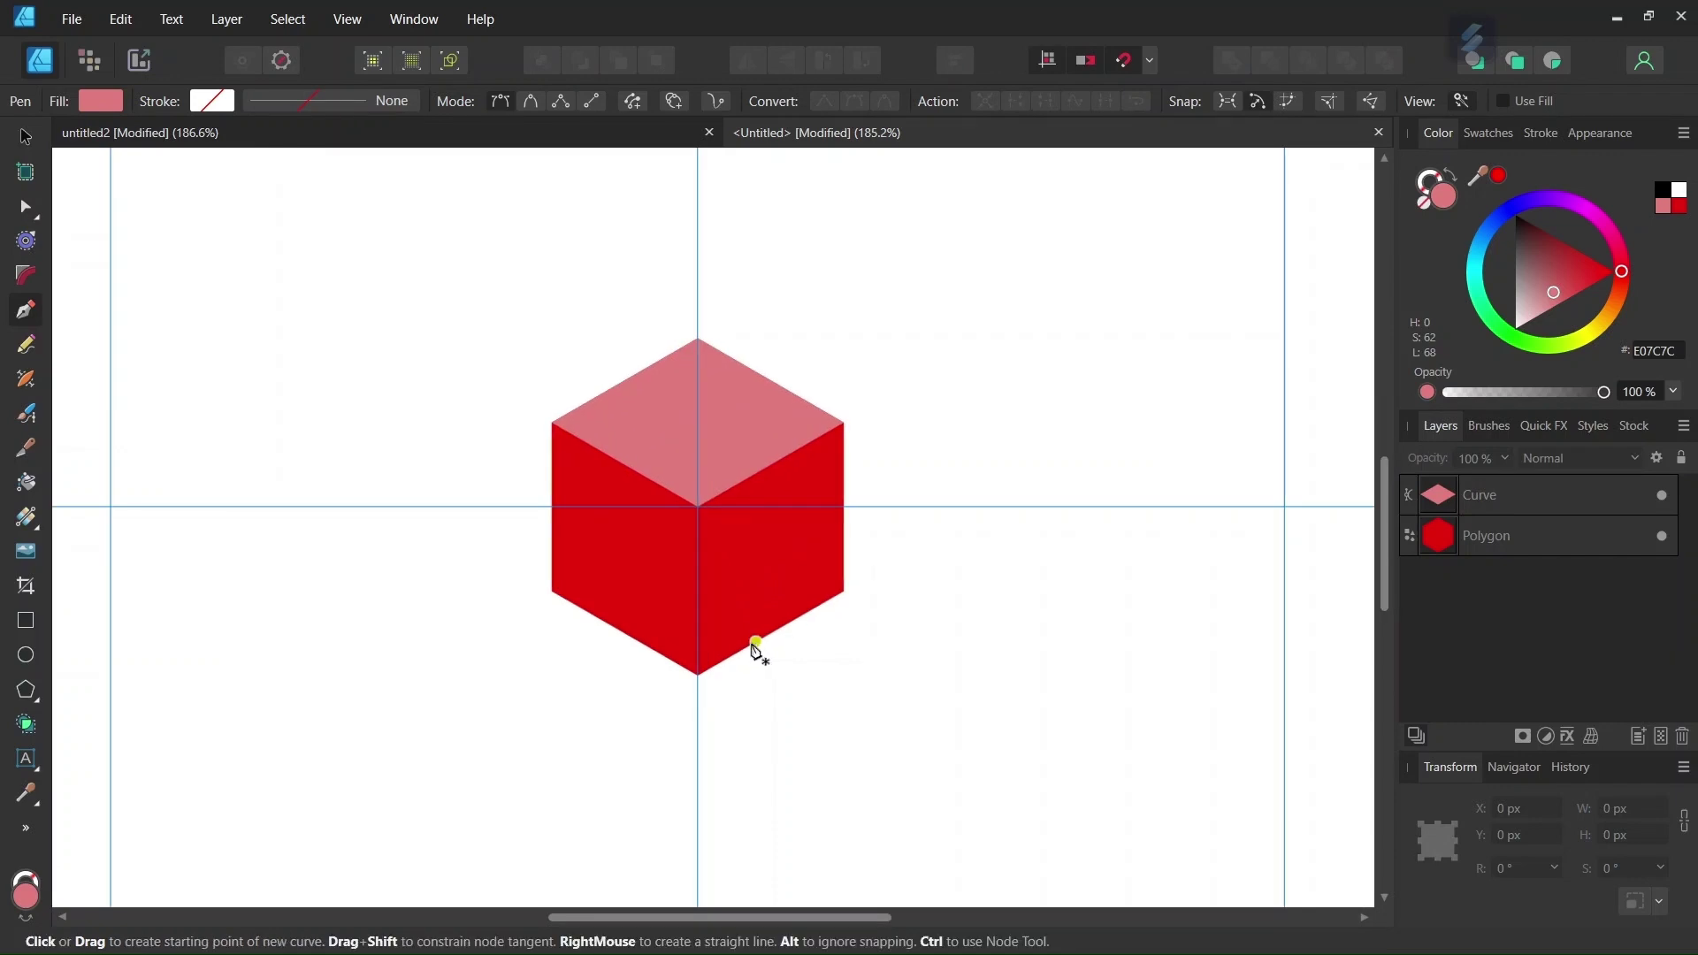
click(699, 678)
click(698, 506)
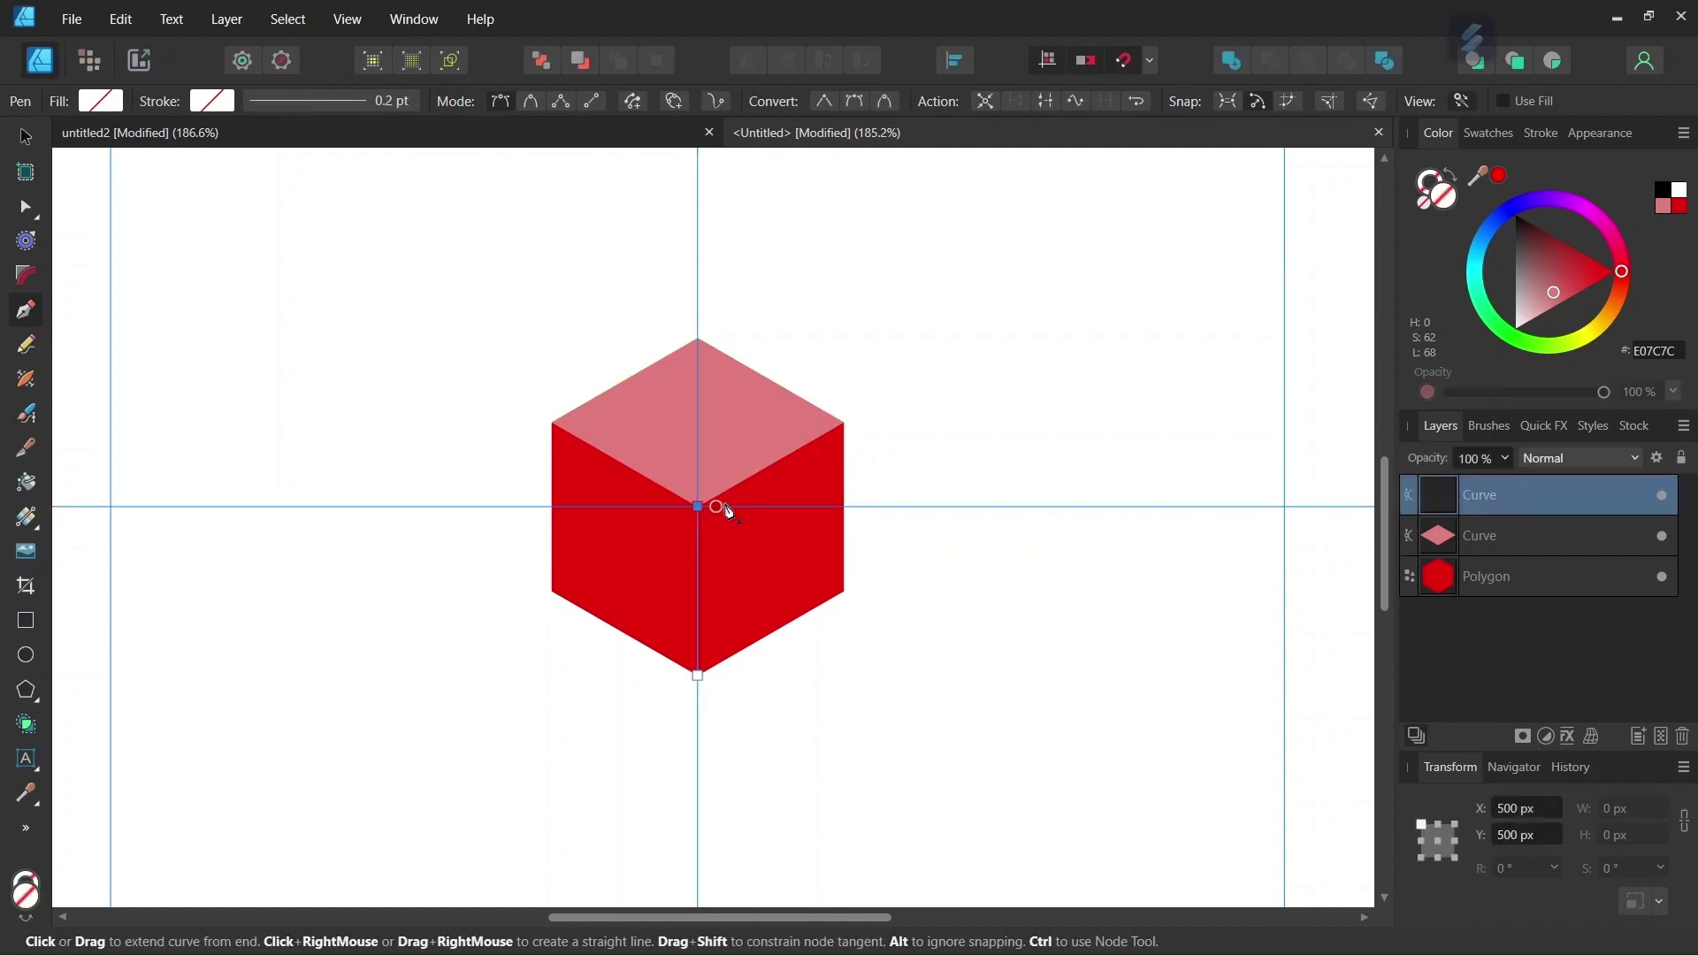
click(844, 424)
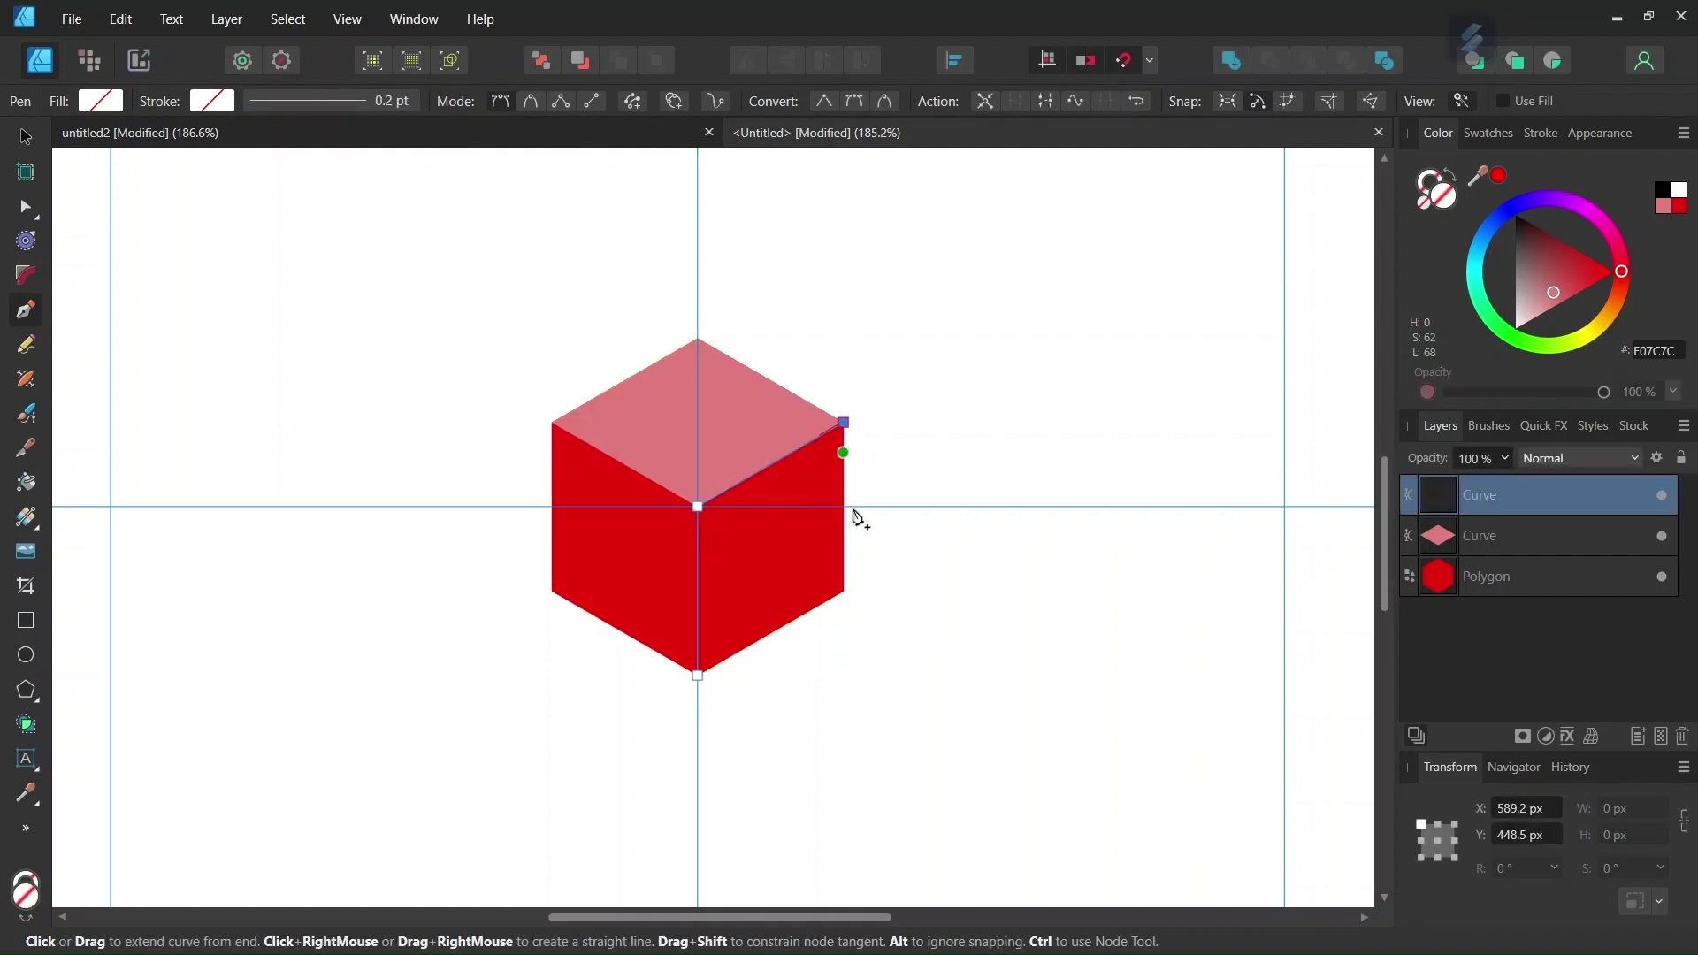
click(844, 593)
click(698, 677)
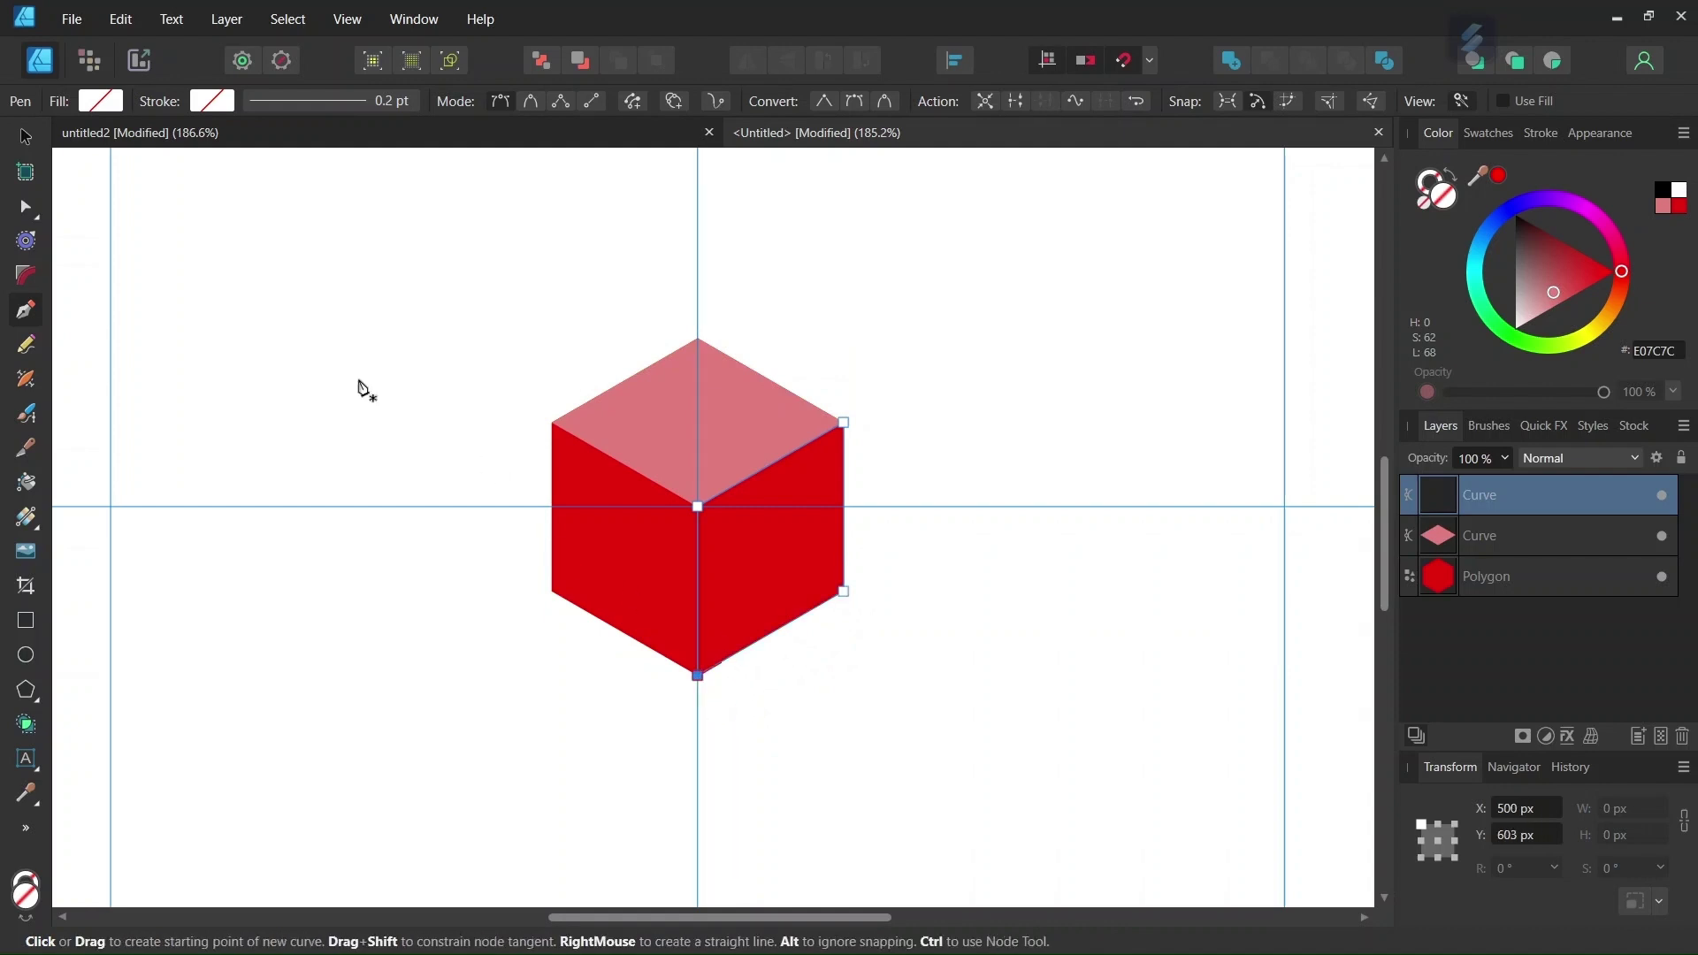
click(1561, 263)
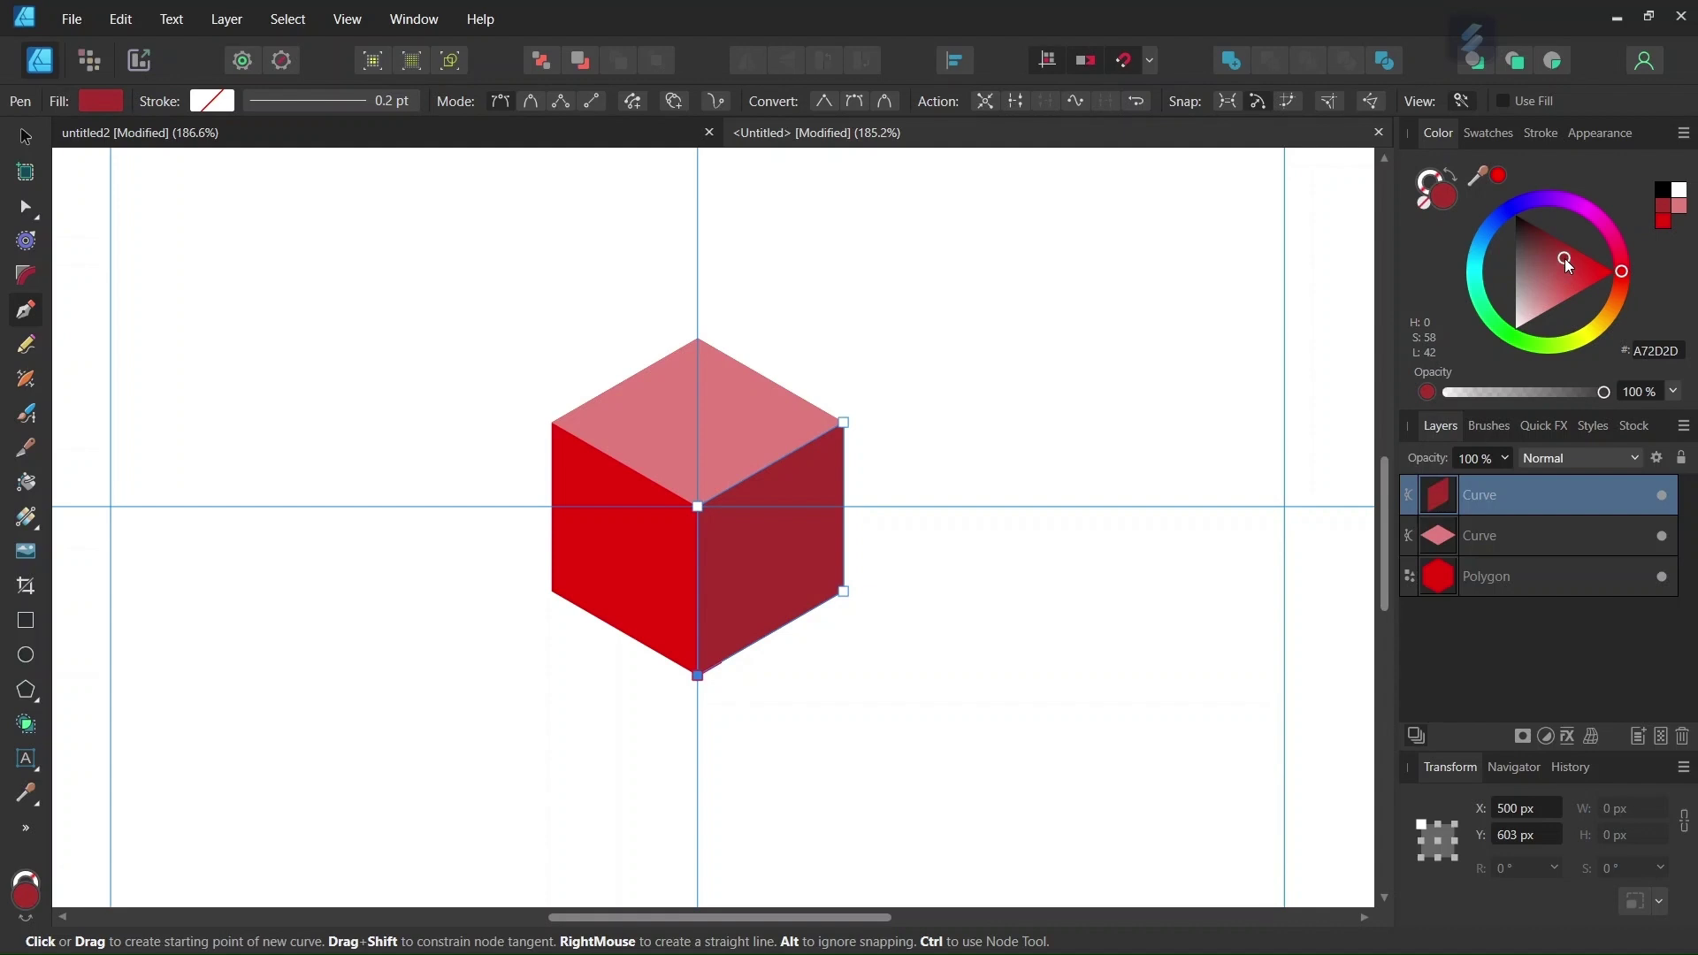
click(1566, 255)
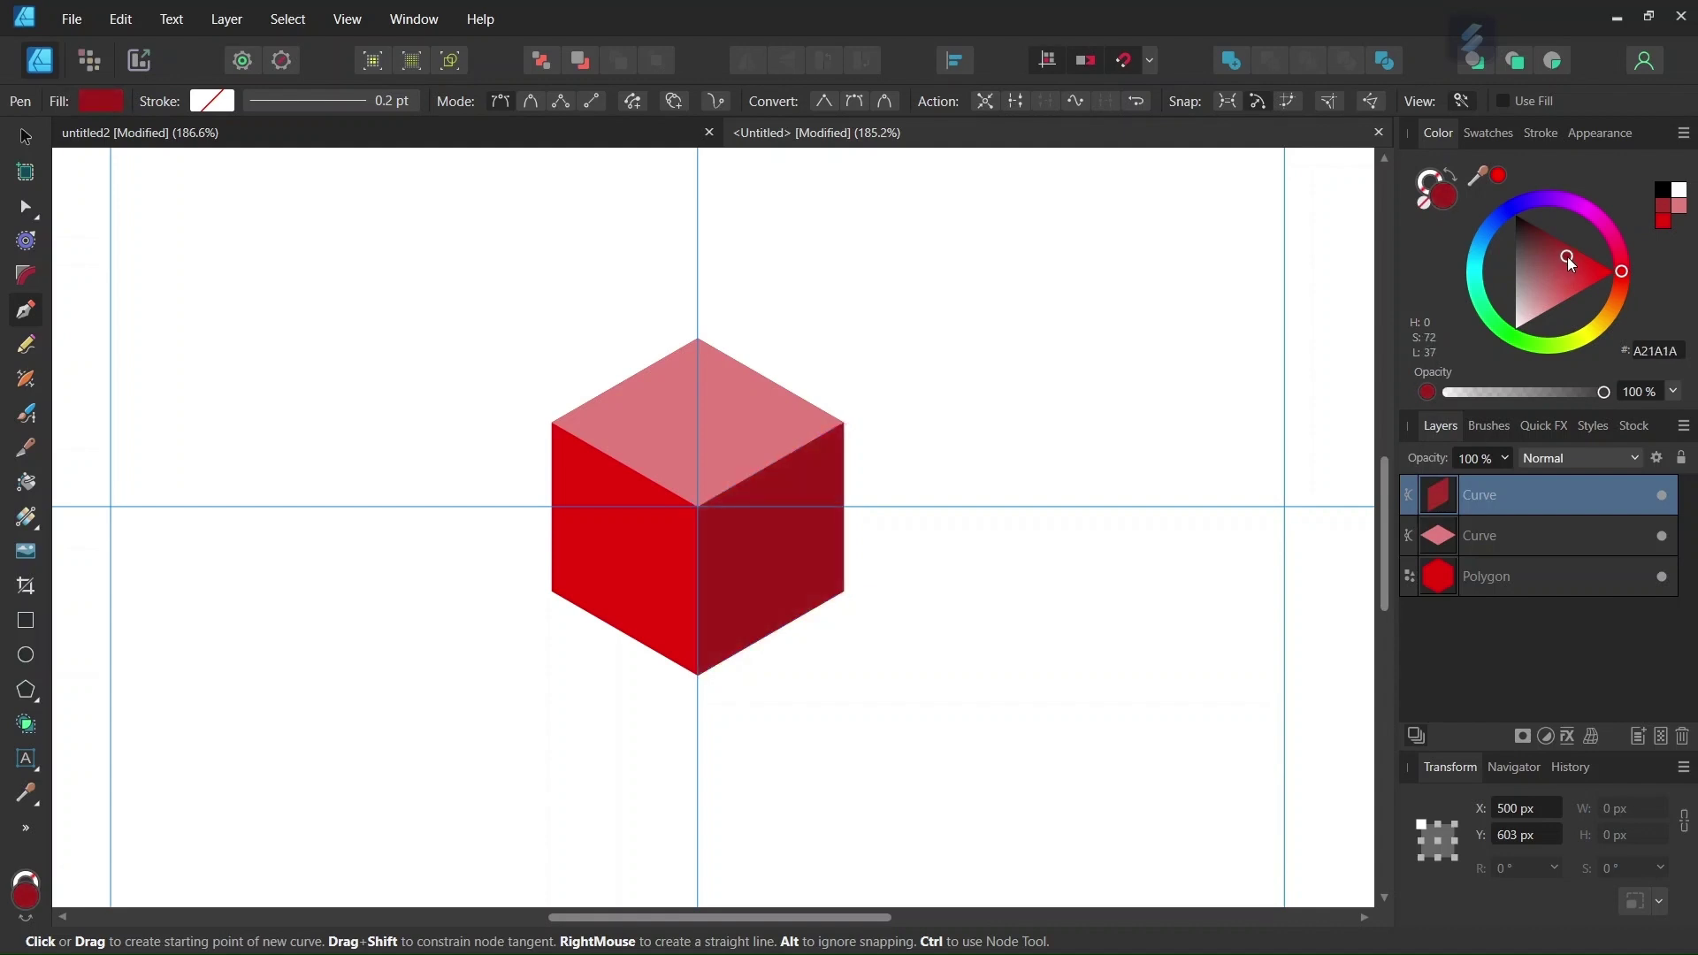
click(25, 136)
Group the three cube faces with Ctrl+G, move the group up, and switch to untitled2.
drag(1077, 227, 395, 790)
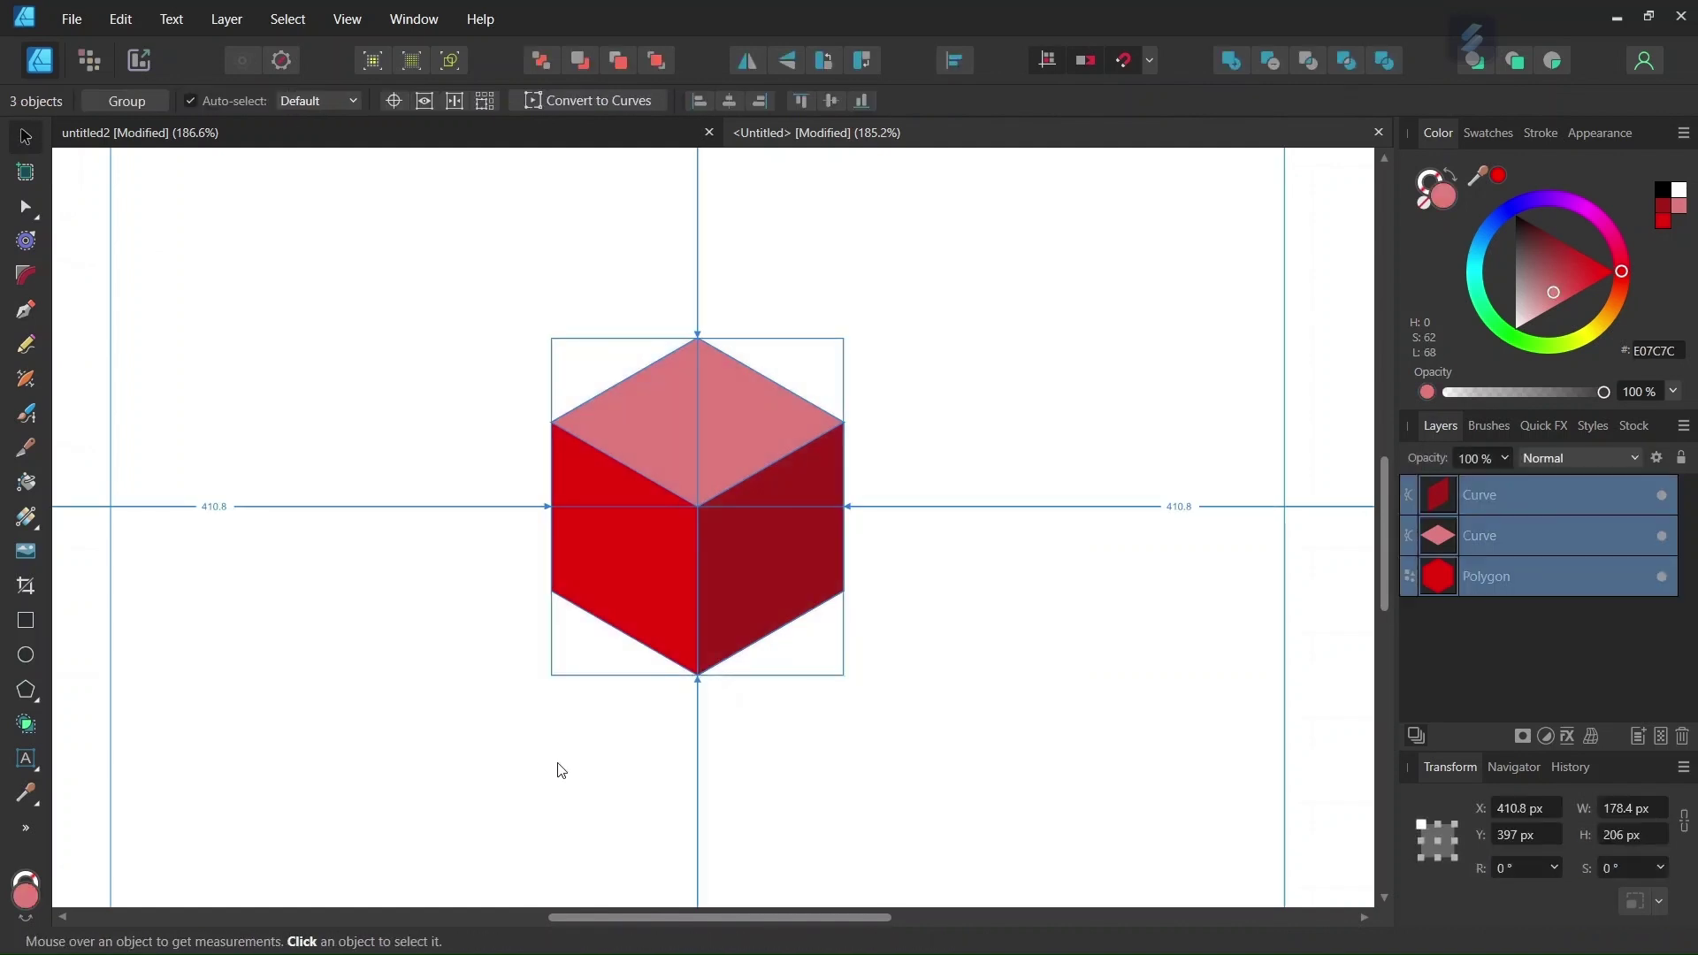
key(ctrl+g)
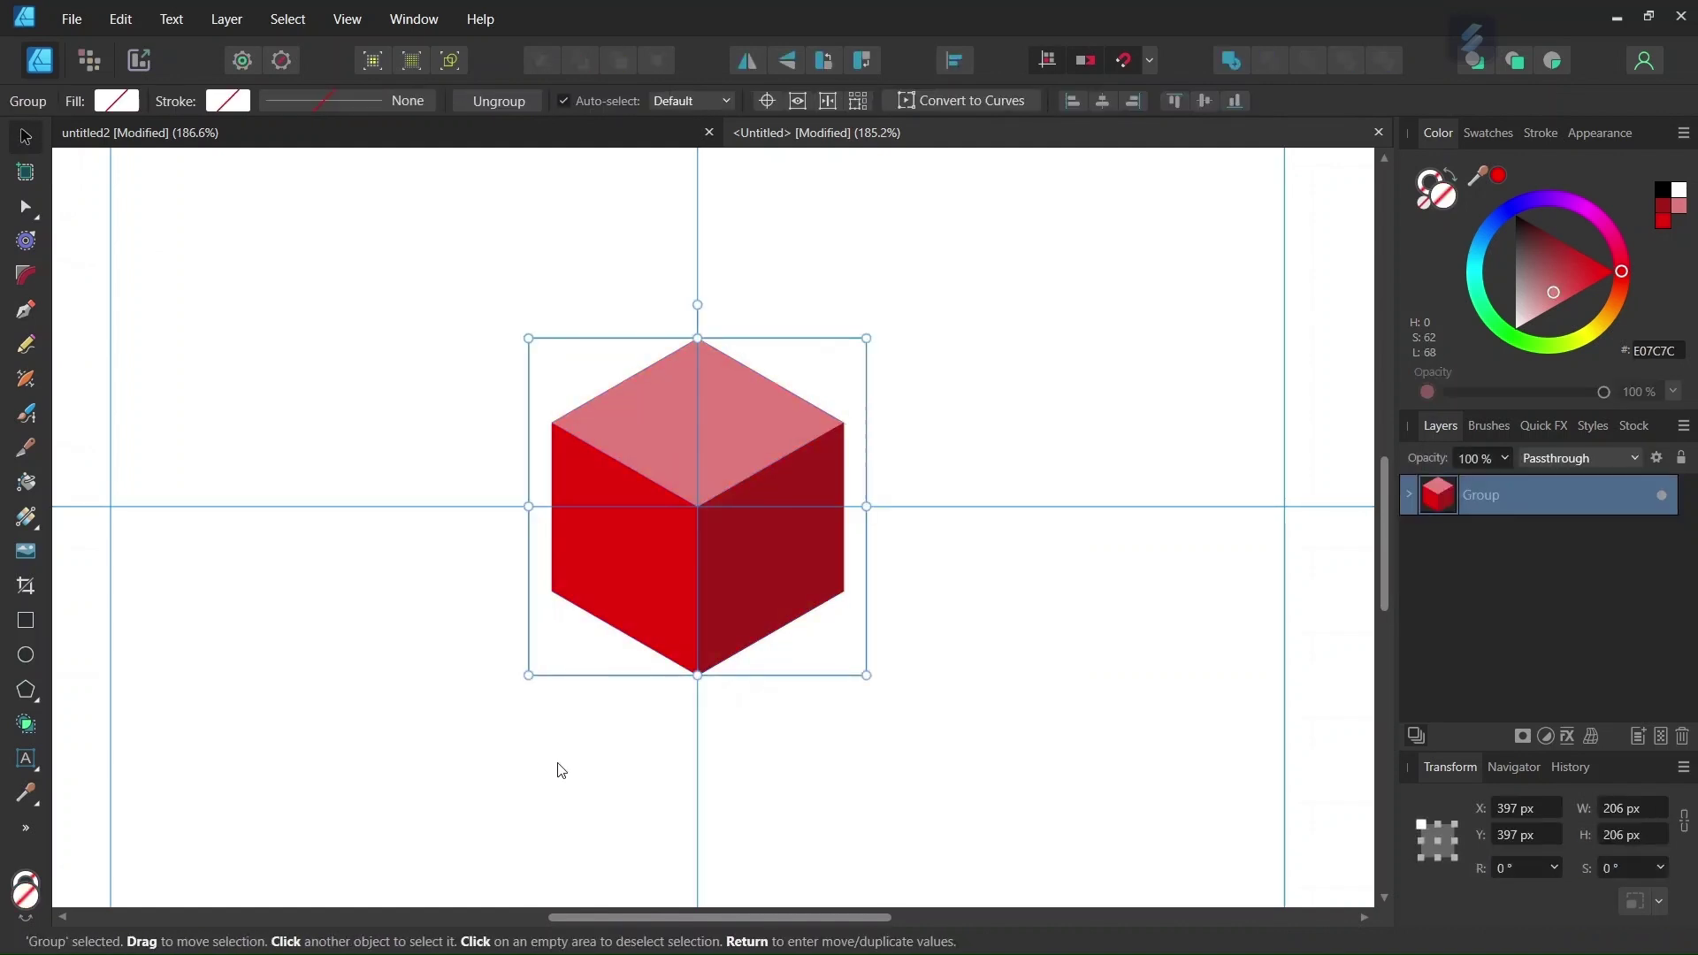
scroll(573, 747, down, 3)
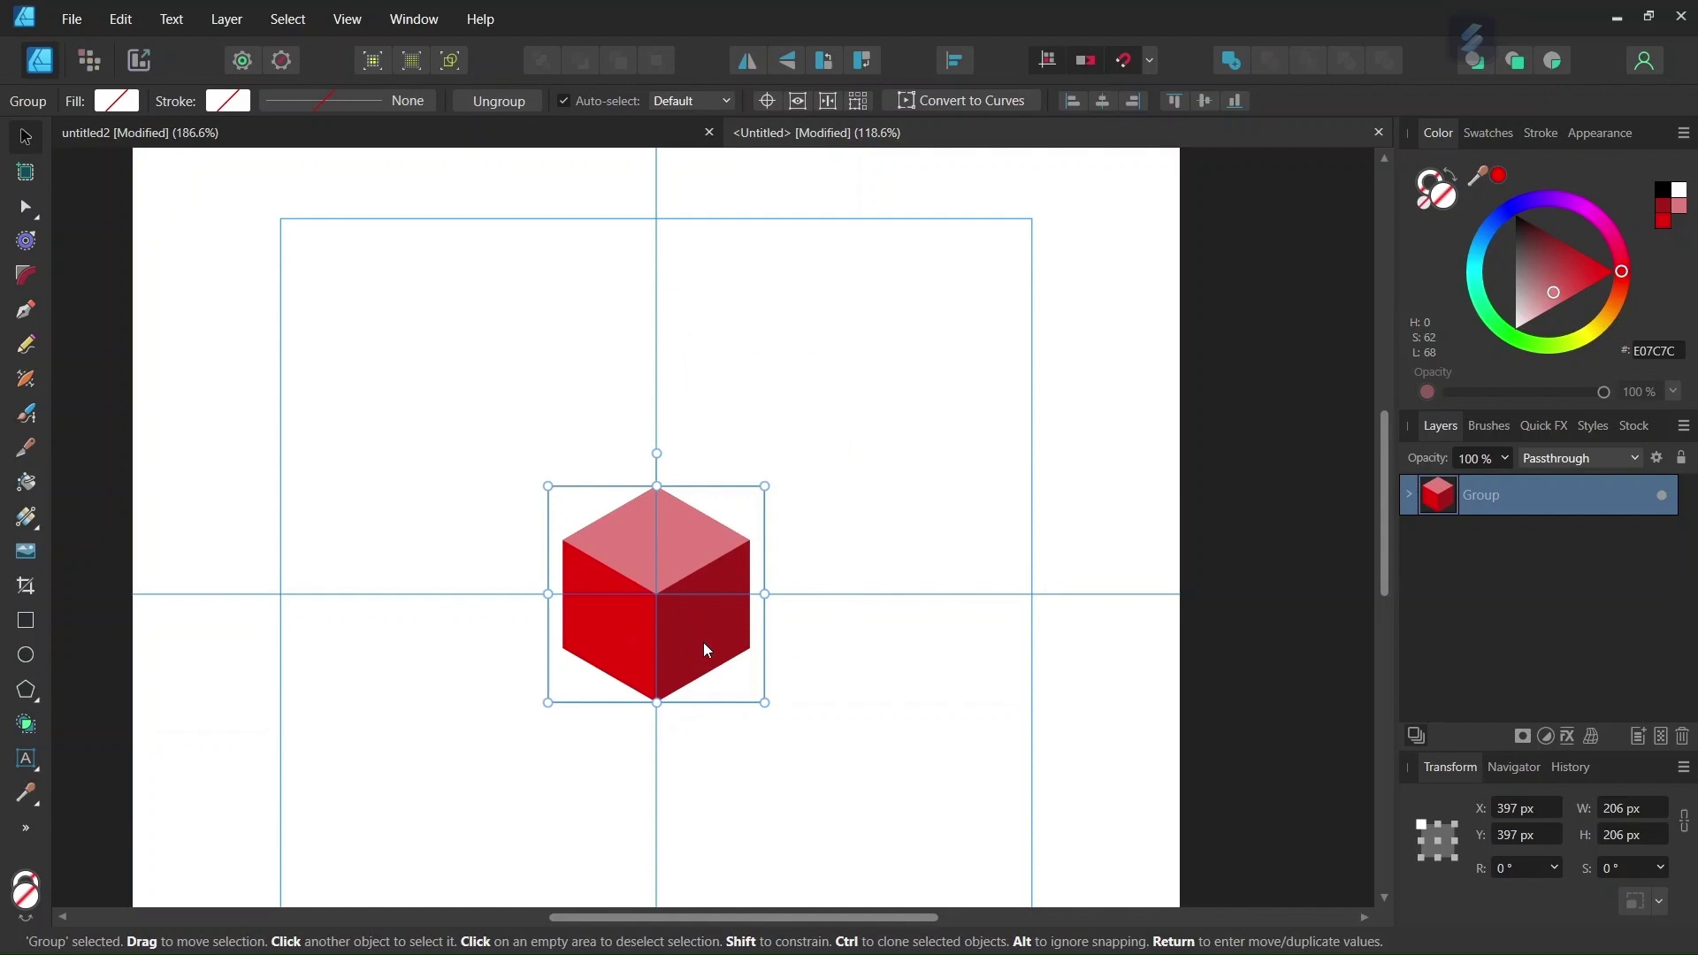
drag(706, 652, 703, 488)
scroll(667, 614, down, 4)
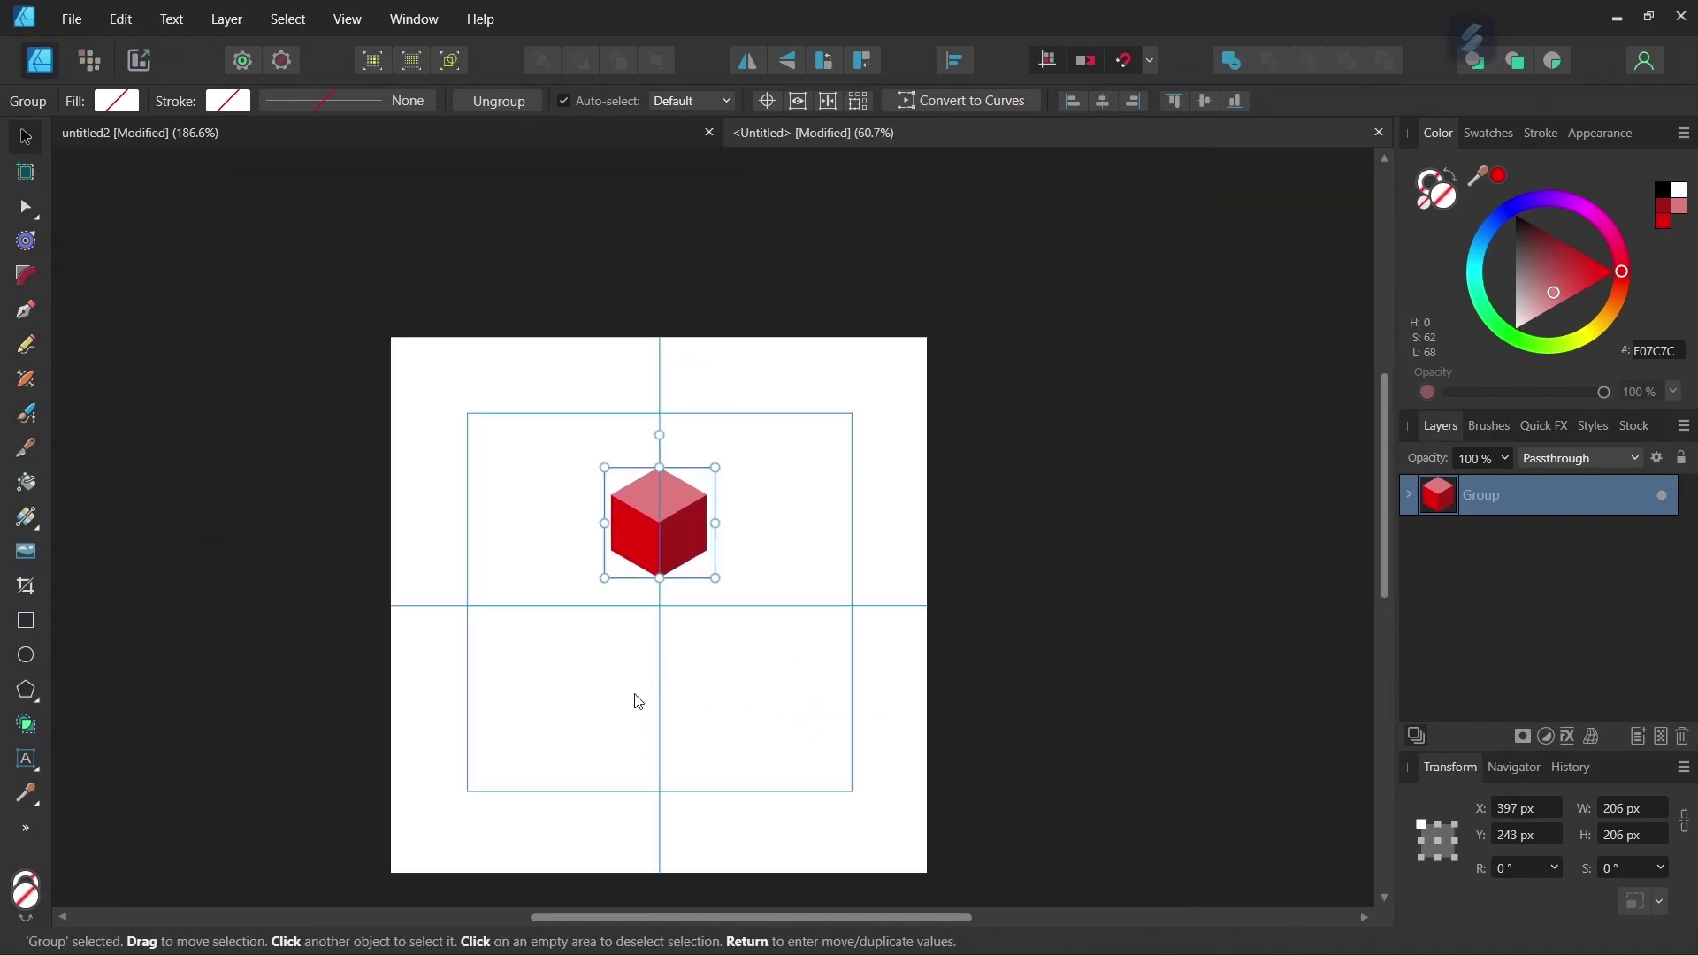
scroll(632, 713, up, 1)
click(410, 133)
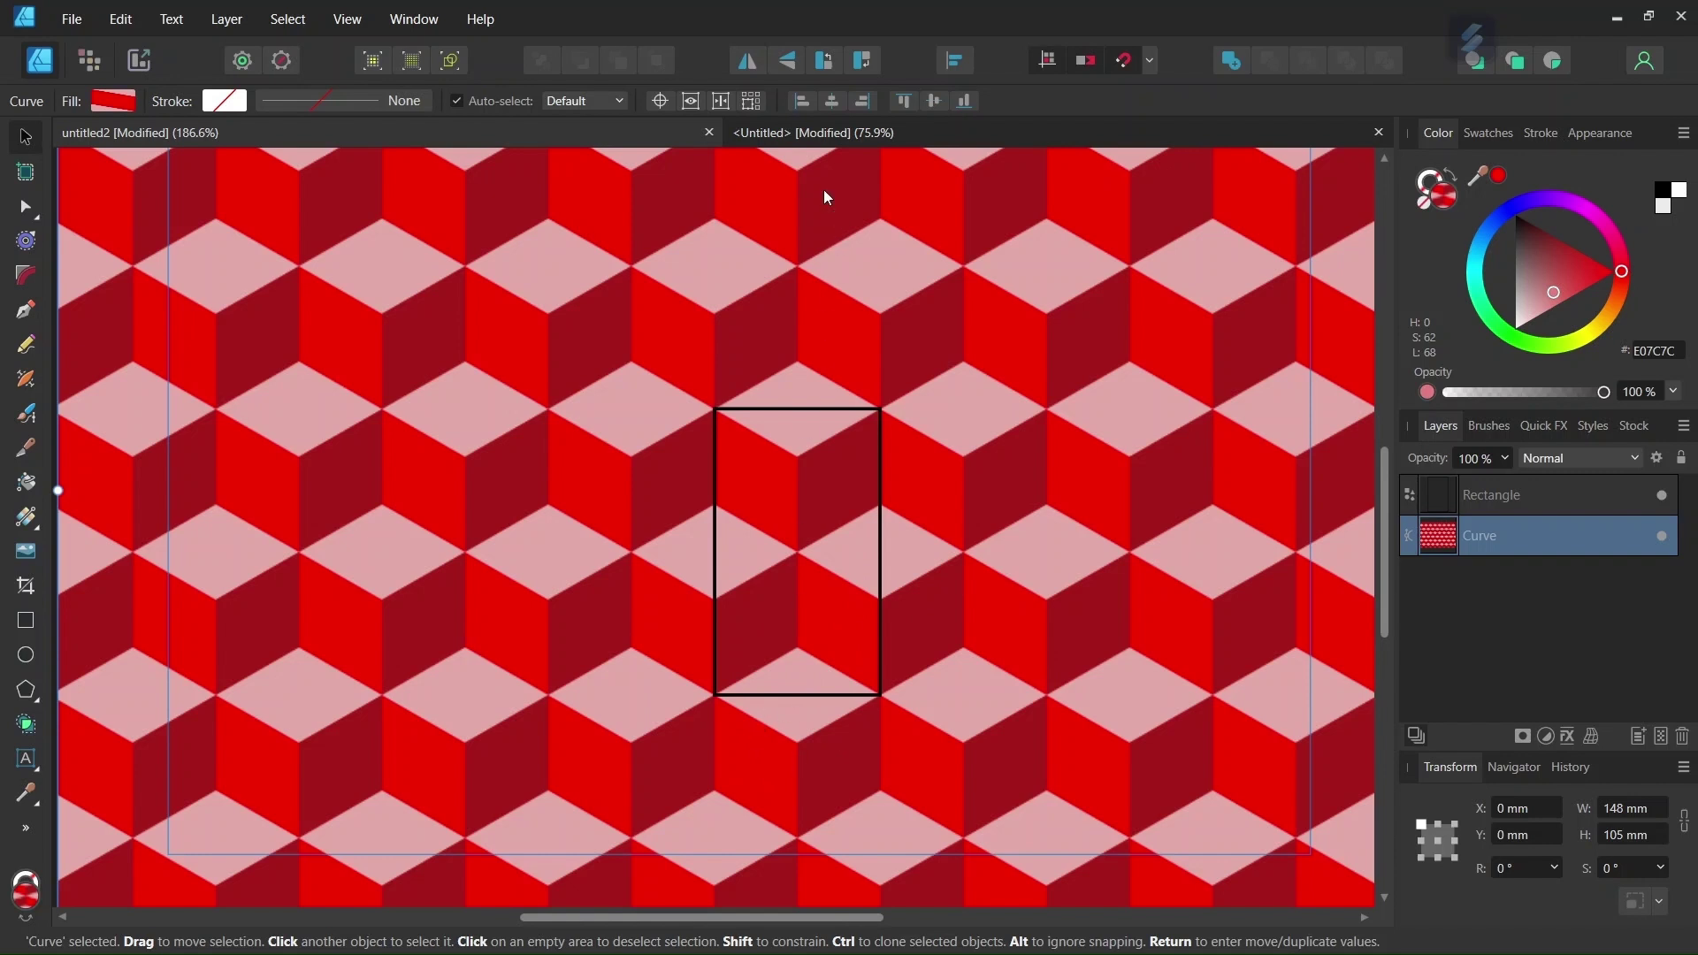
Duplicate the cube group and fit the copy snugly against the first cube's lower left.
click(814, 132)
key(ctrl+j)
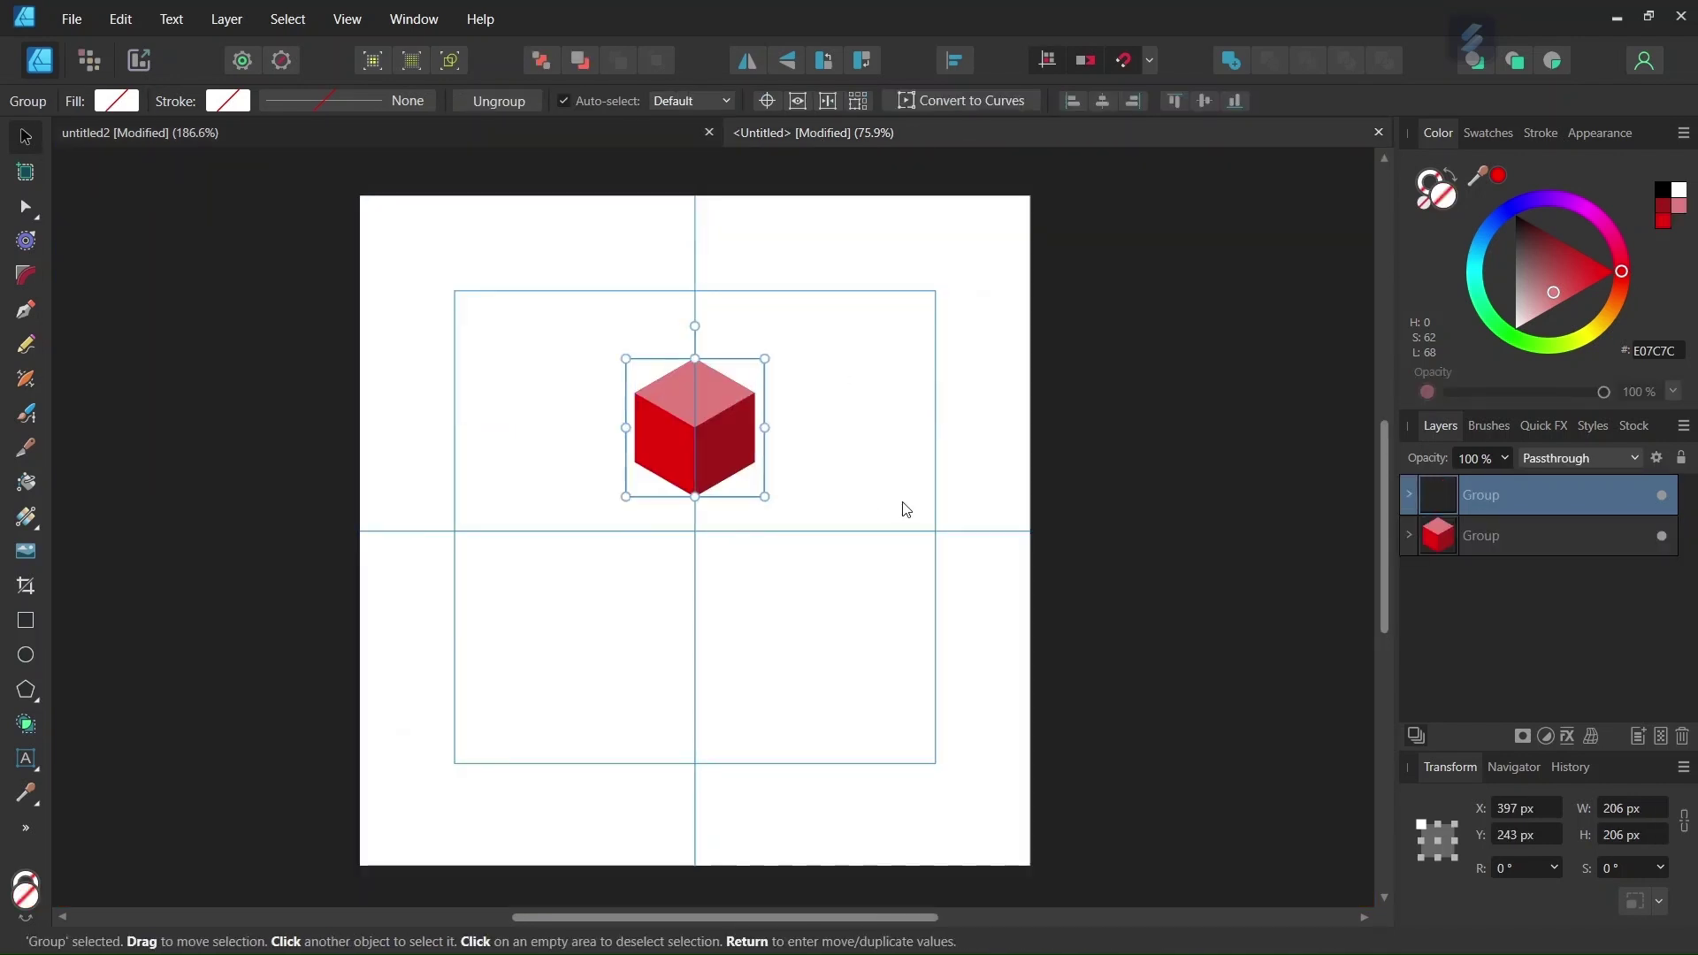
scroll(721, 555, up, 2)
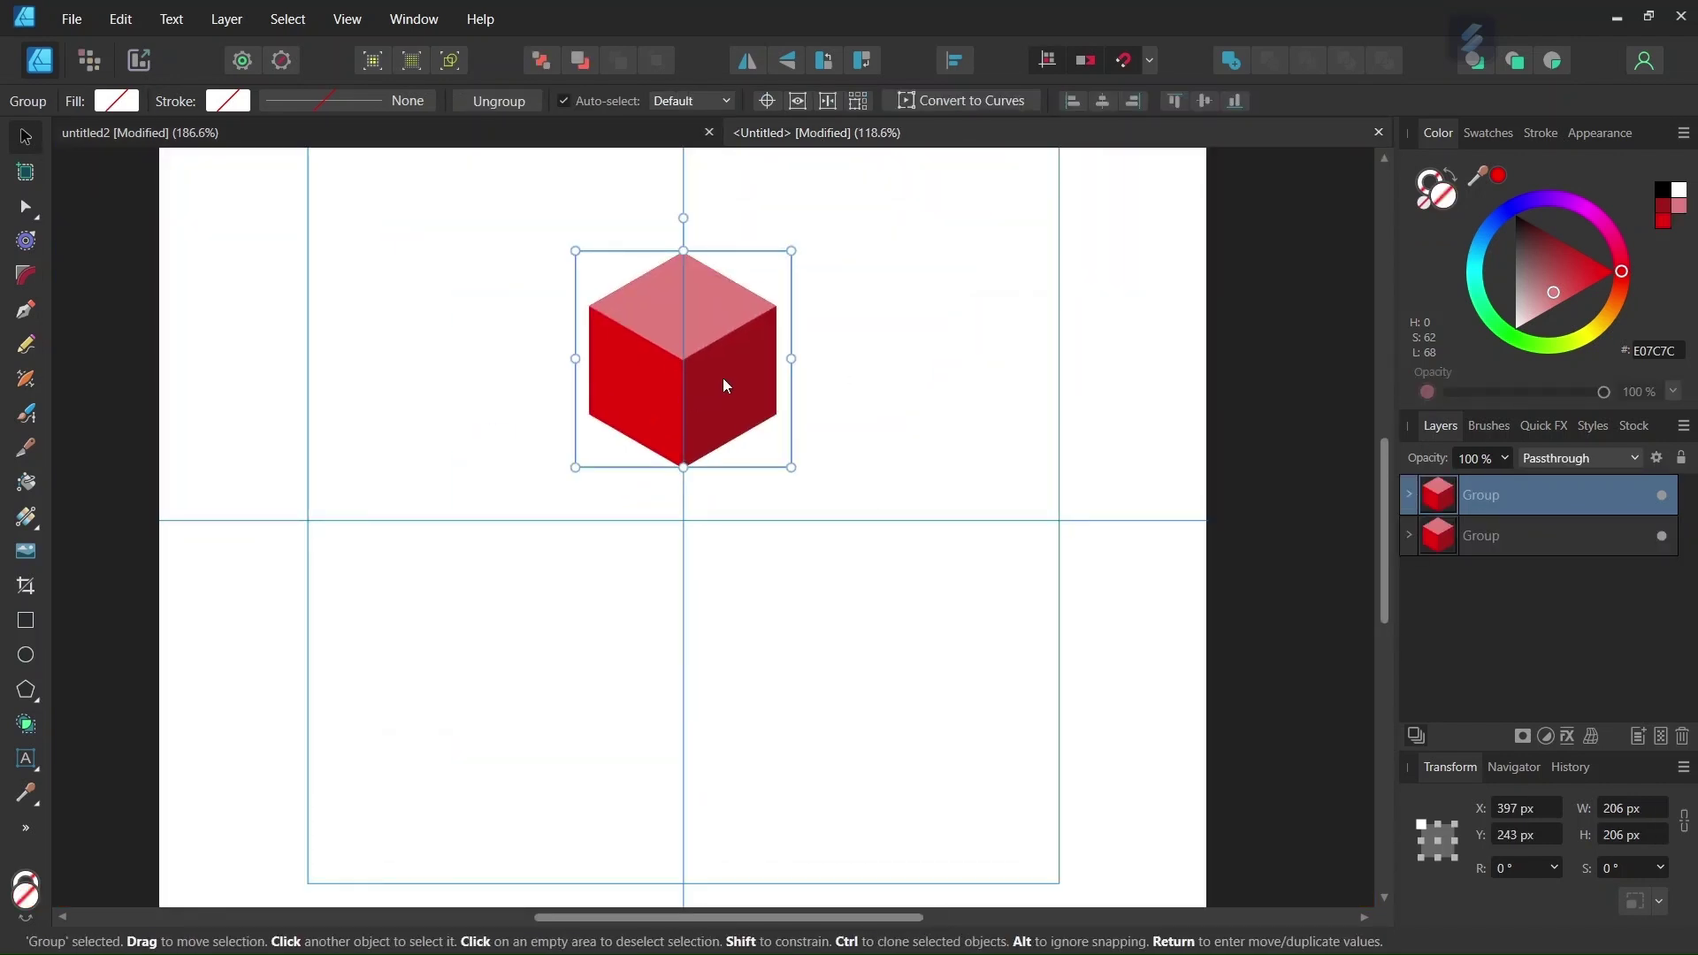
drag(723, 382, 623, 549)
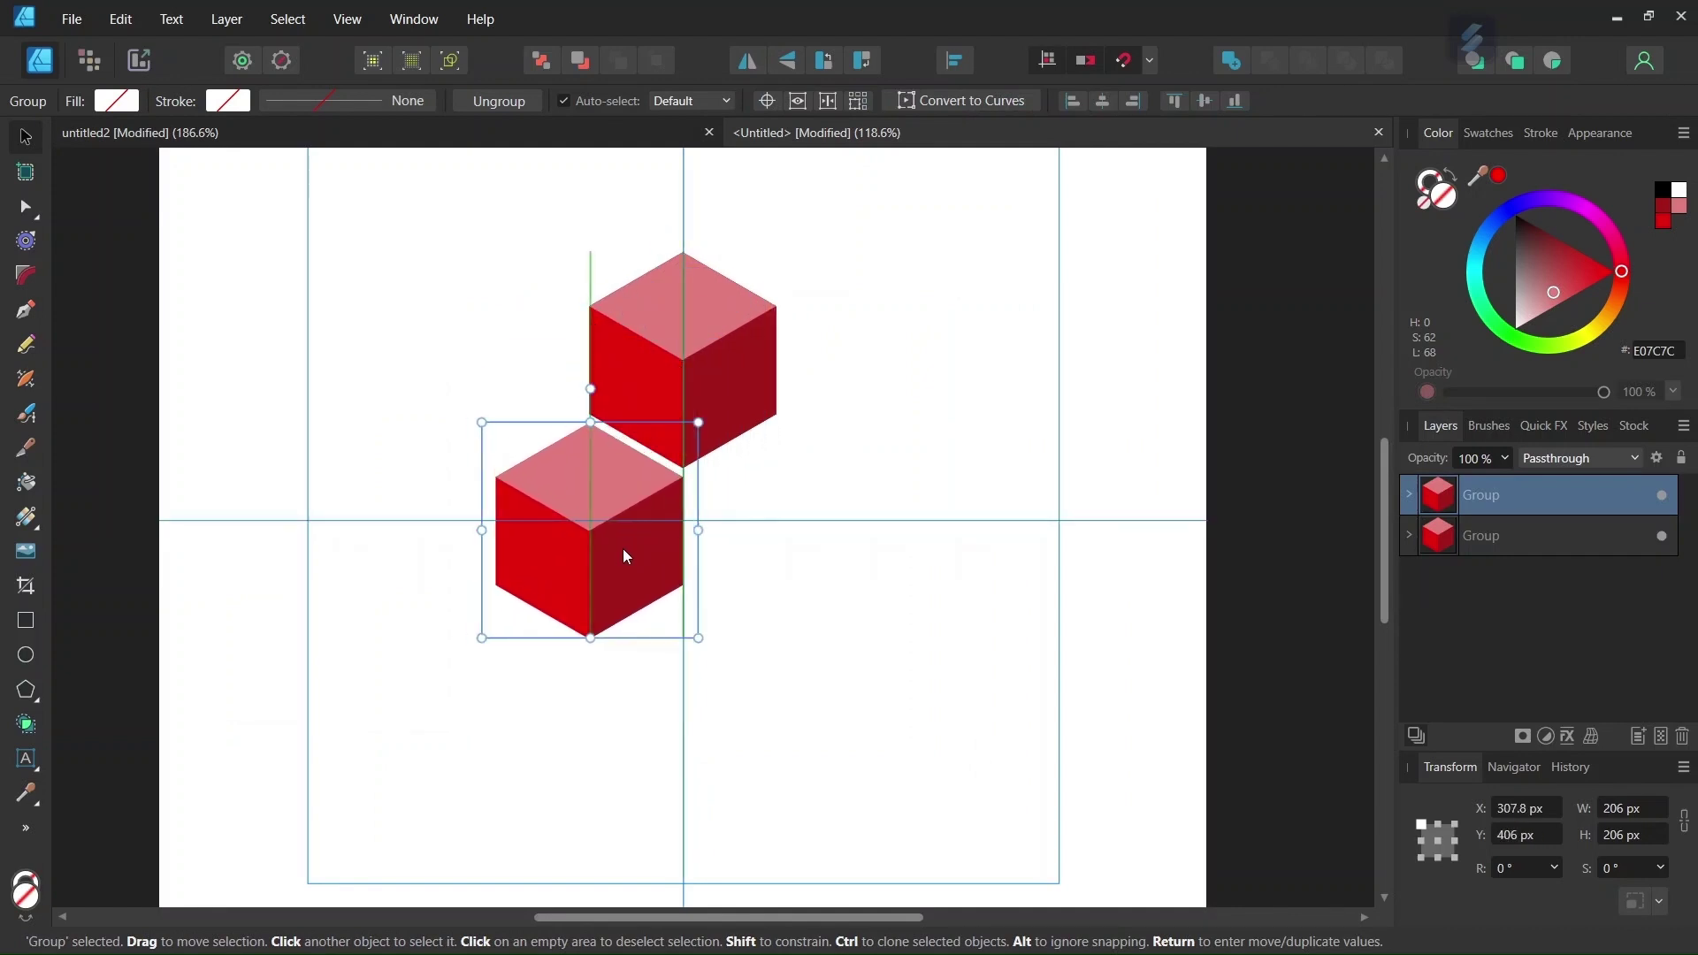
scroll(633, 495, up, 4)
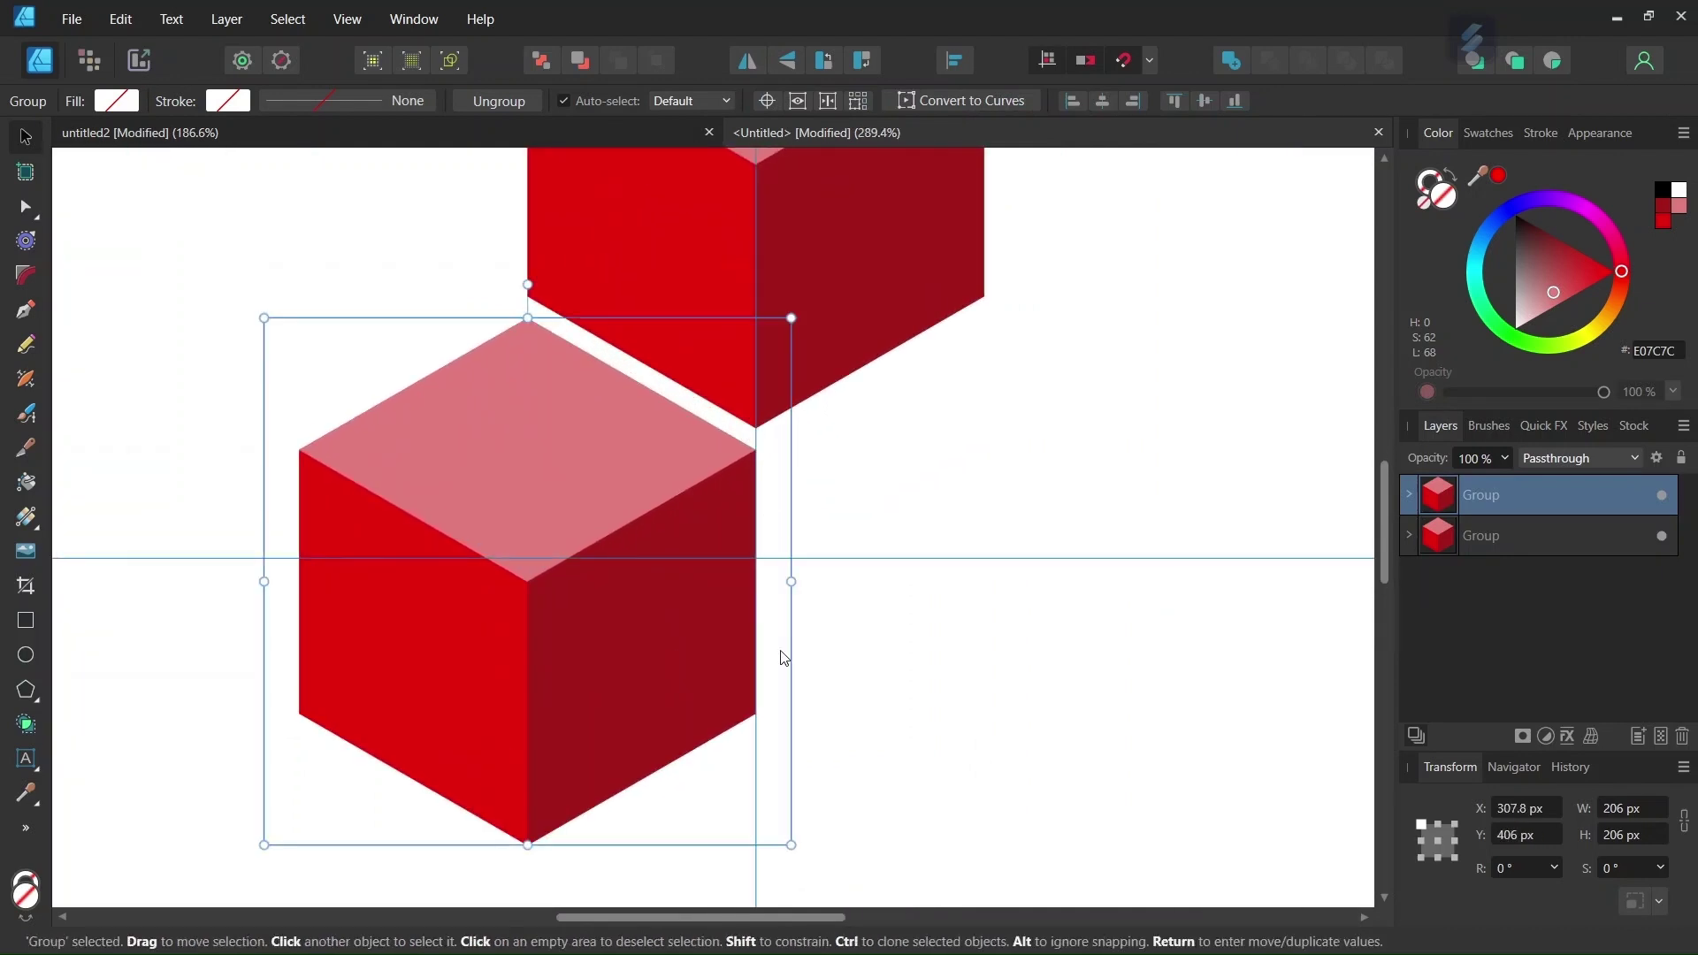
scroll(781, 758, down, 4)
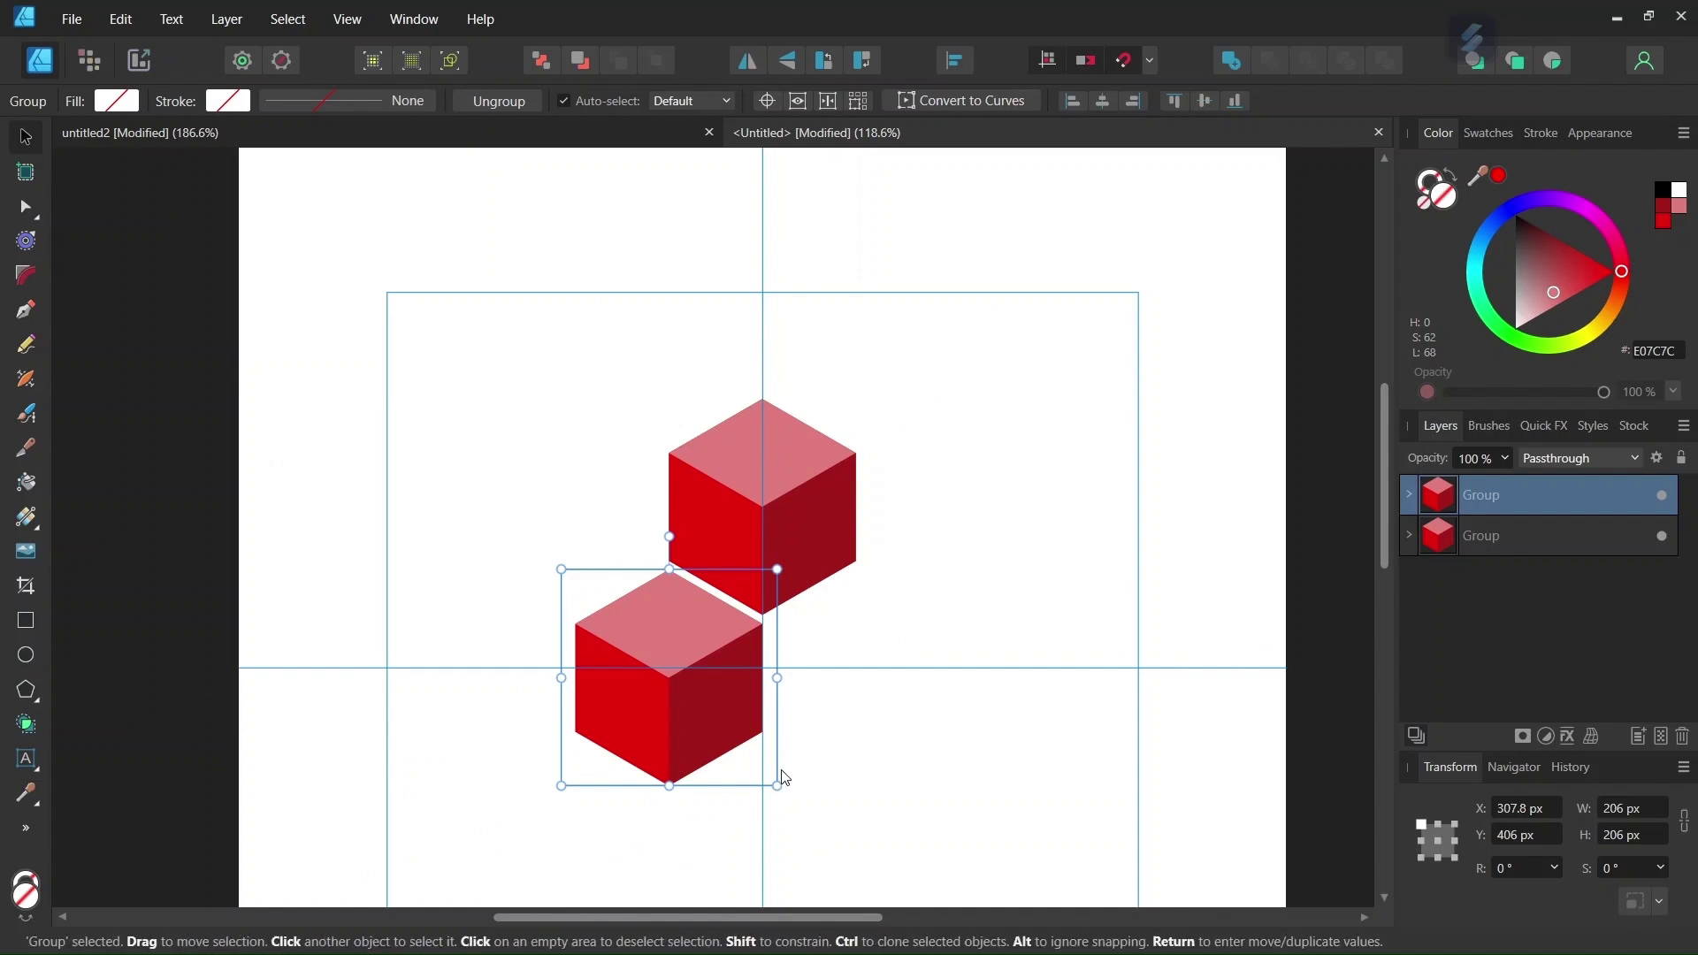
scroll(763, 610, up, 5)
key(Up)
key(Up)
key(Up)
key(Up)
key(Up)
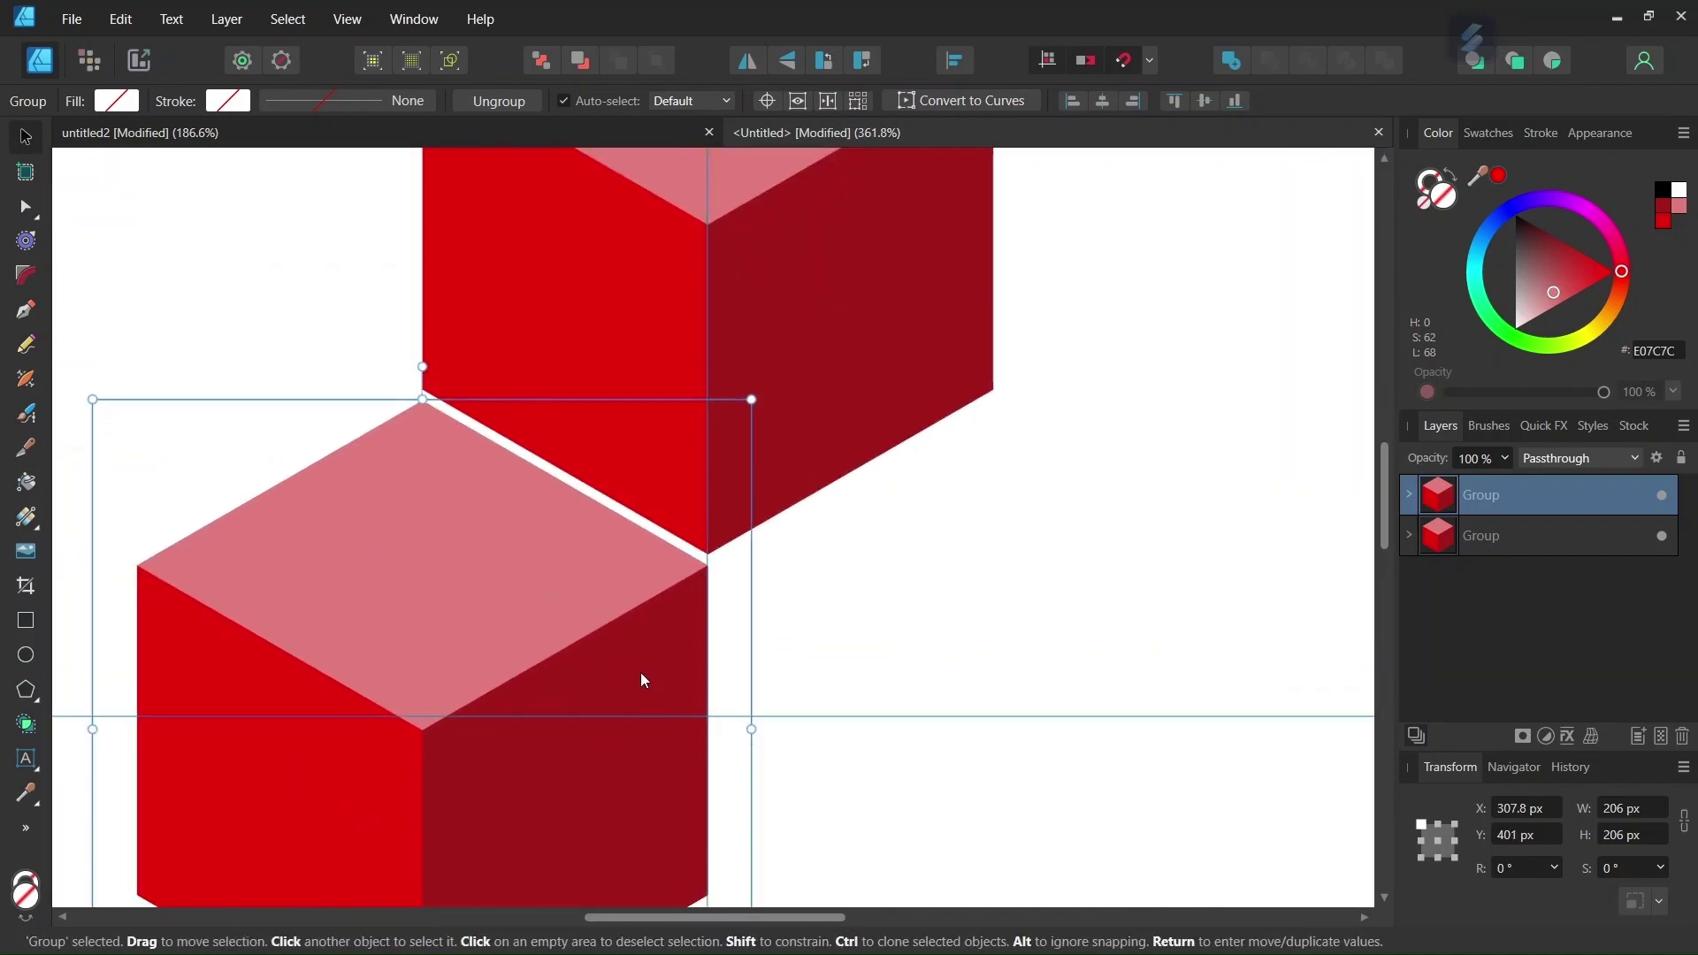
key(Up)
key(Up)
key(Up)
key(Up)
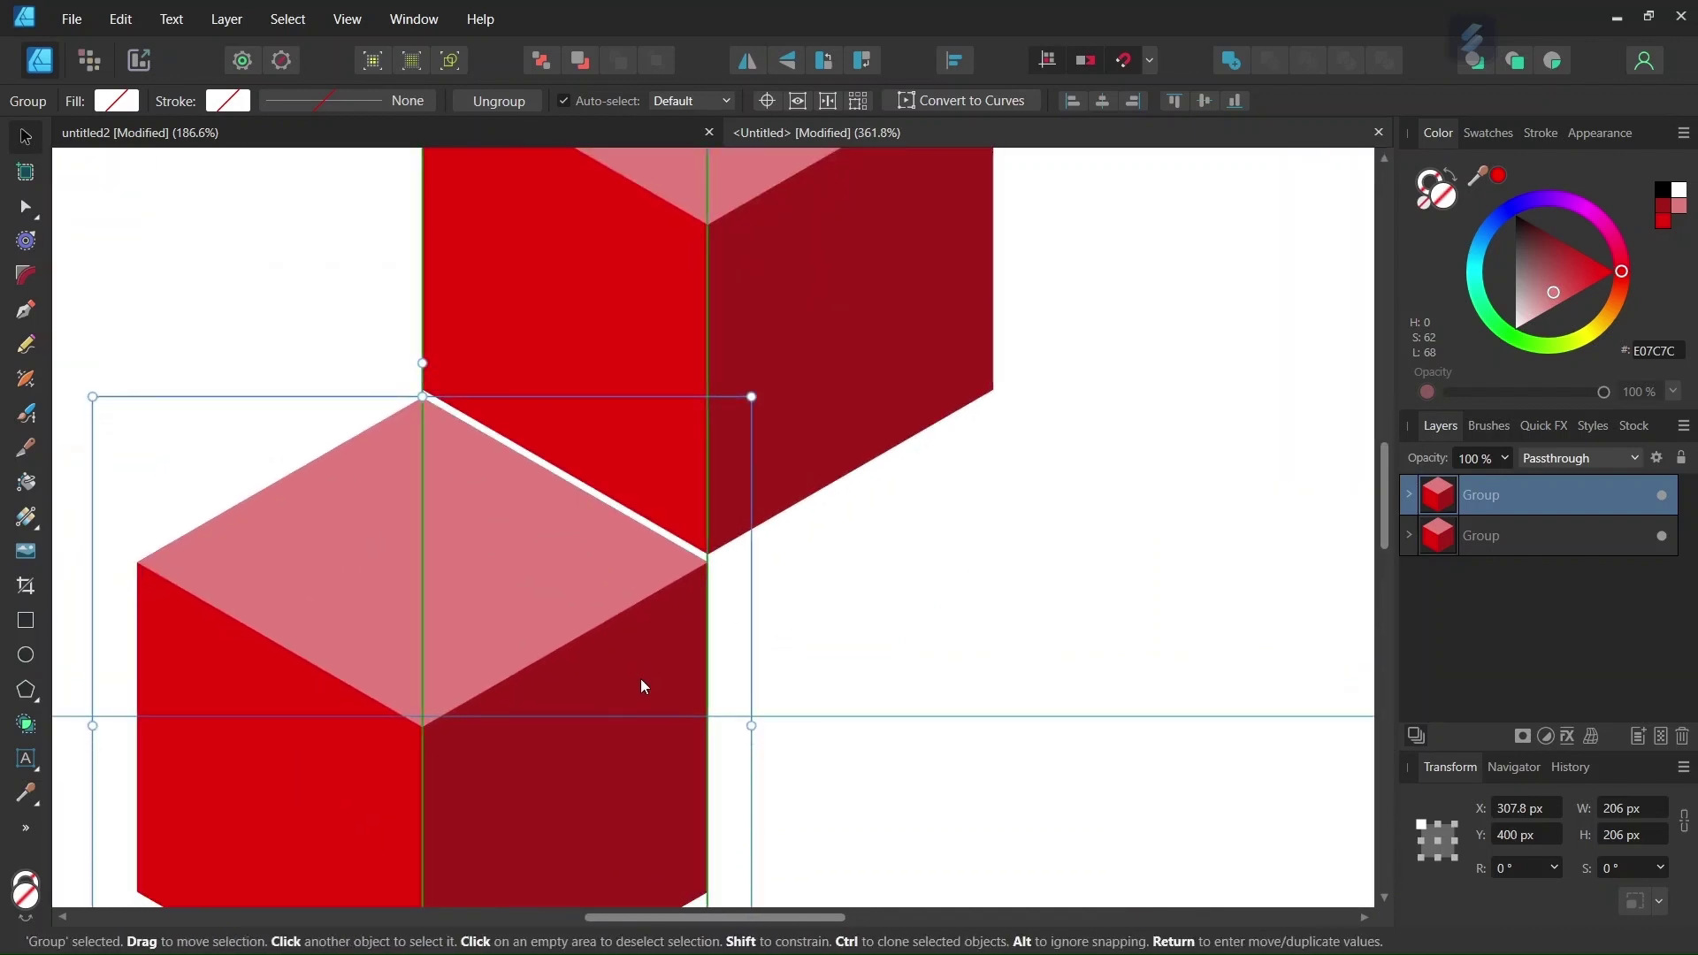
scroll(643, 699, down, 2)
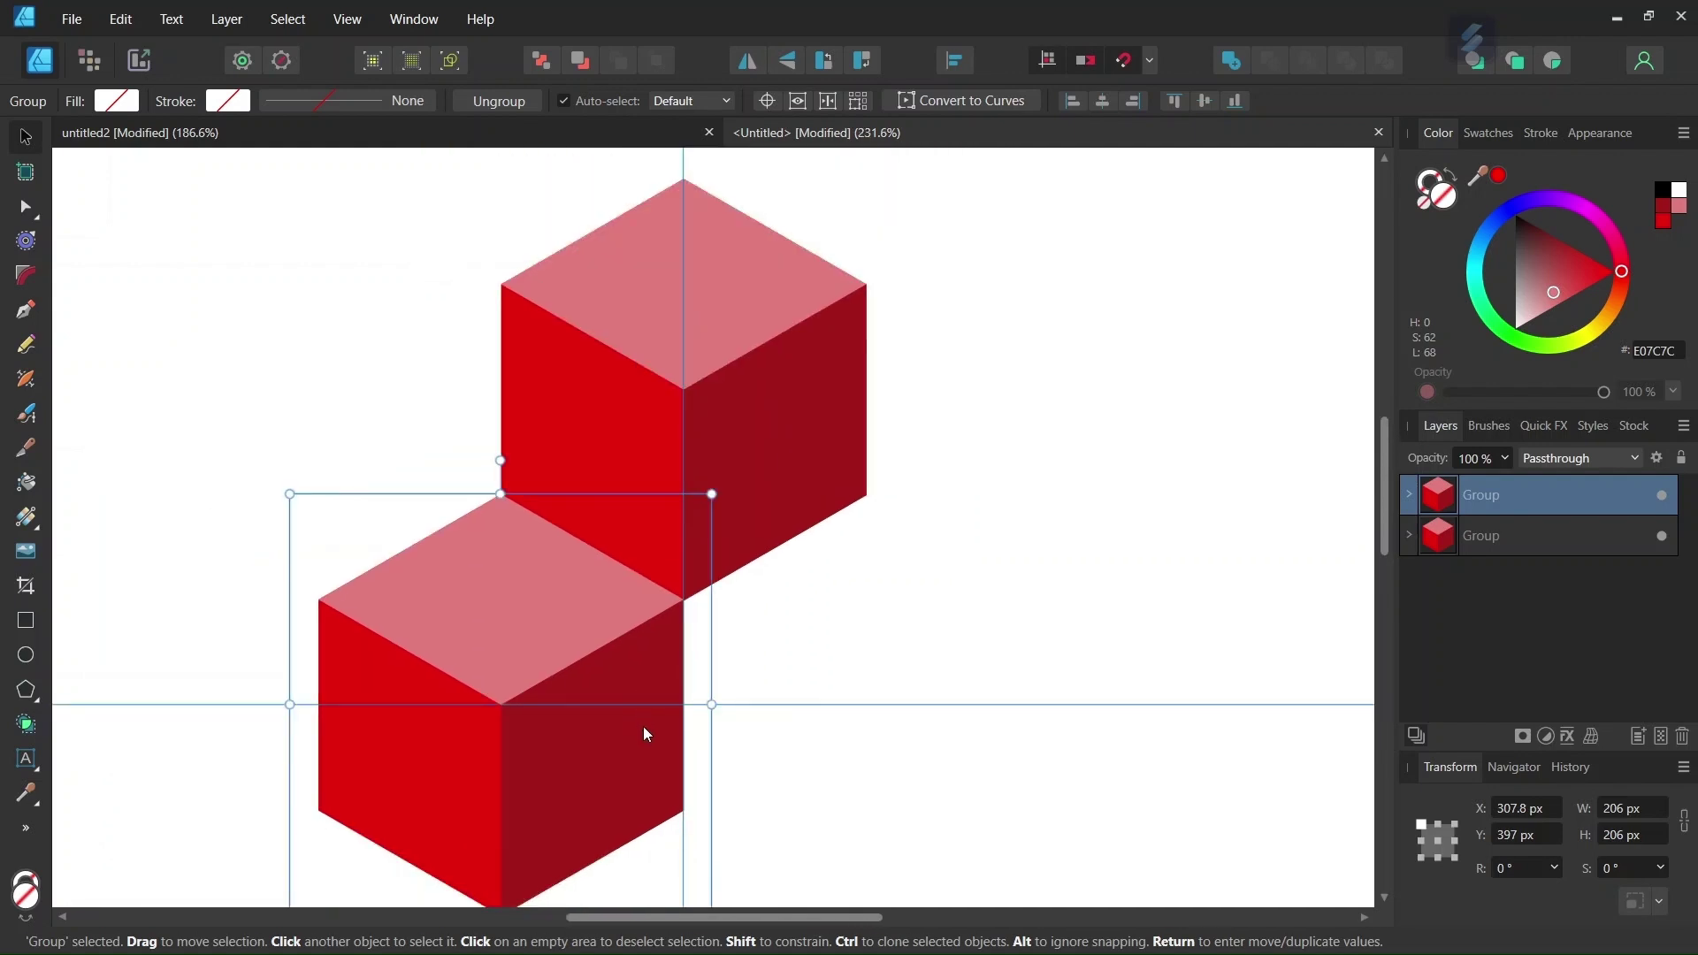
Duplicate again and place the third cube beside the middle cube.
key(ctrl+j)
scroll(669, 738, down, 3)
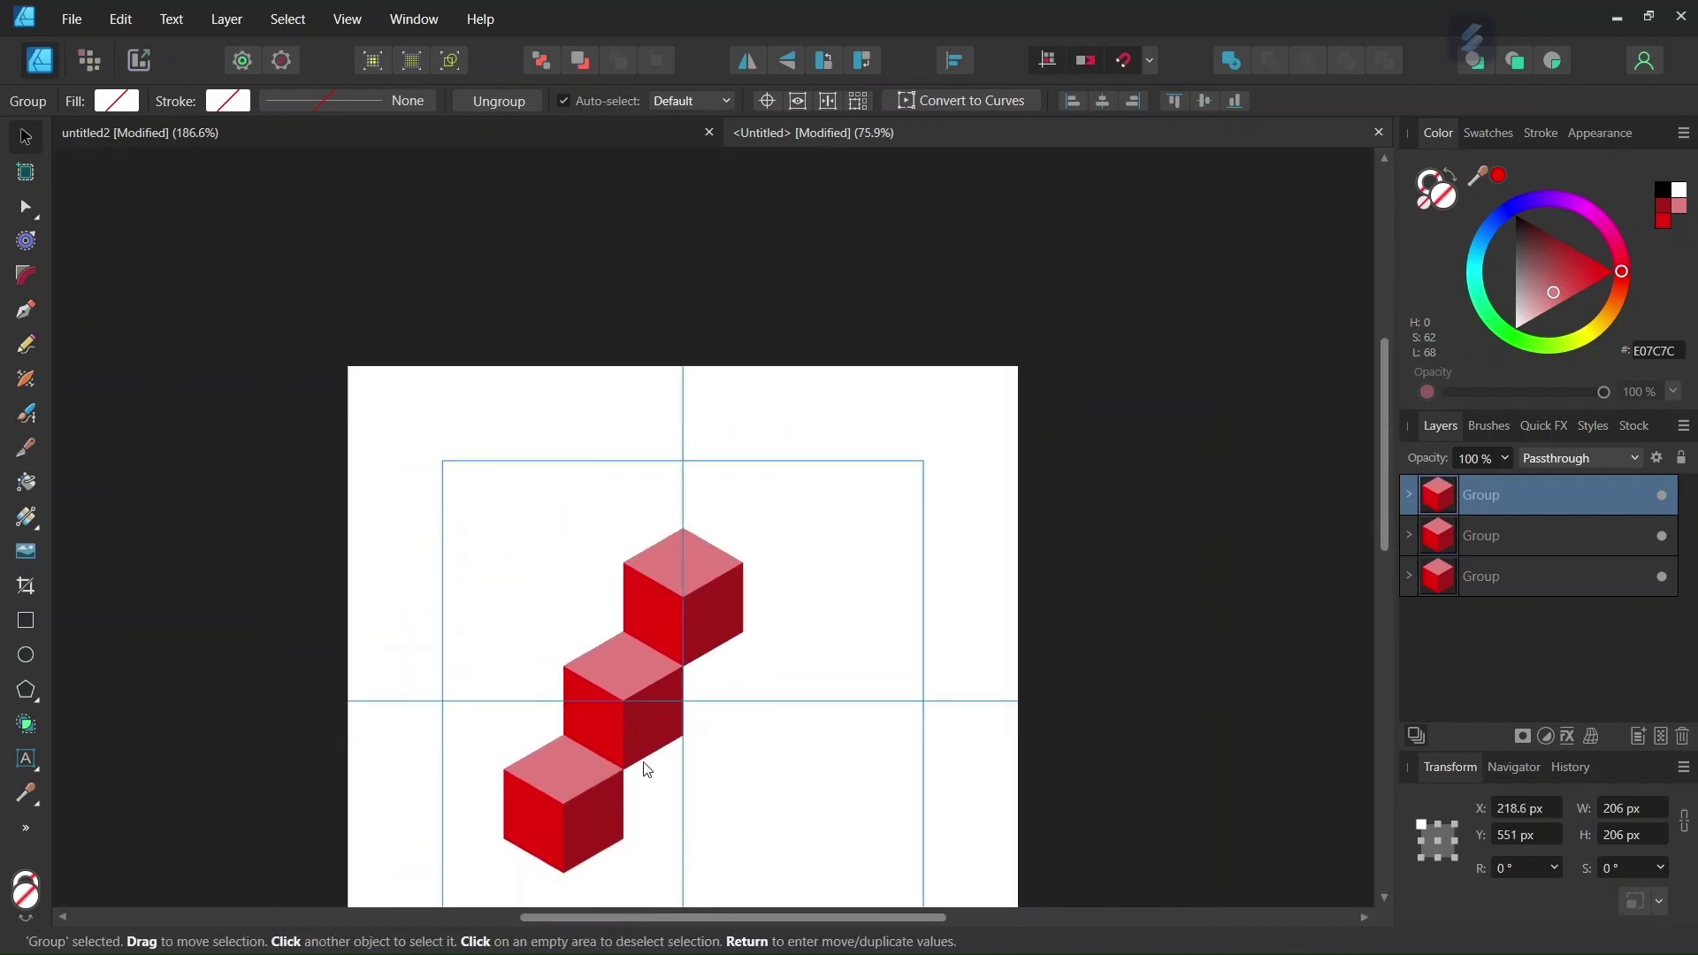
drag(586, 793, 782, 690)
scroll(782, 690, up, 4)
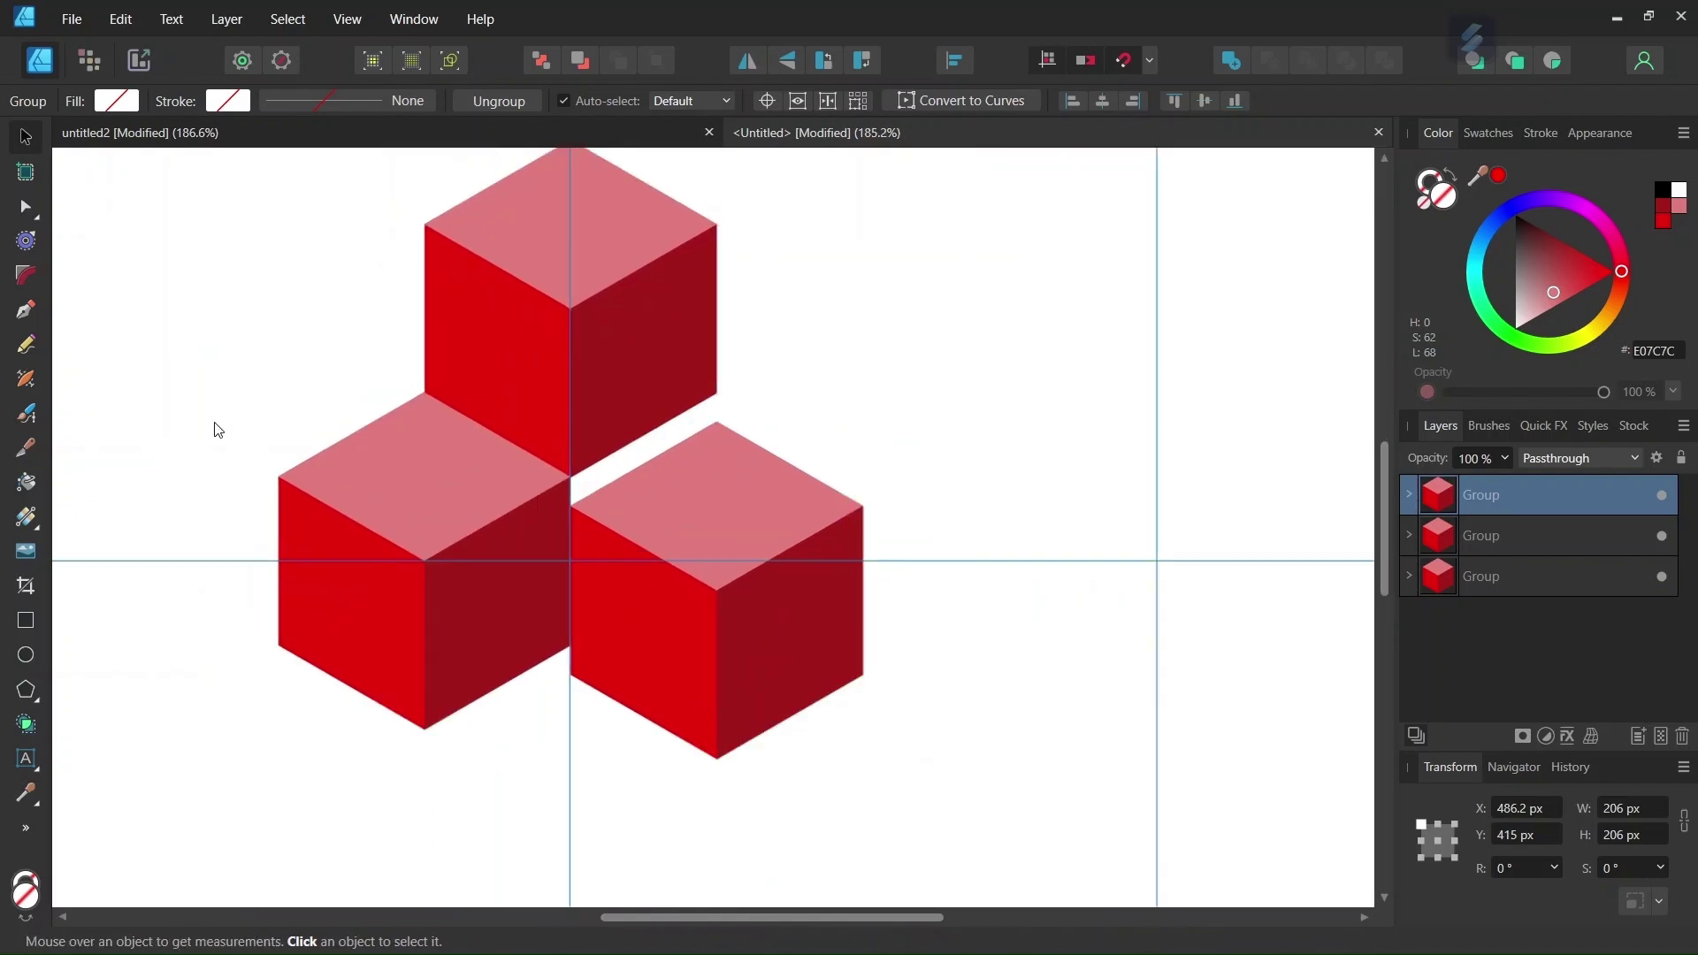
drag(652, 603, 653, 597)
scroll(554, 643, down, 3)
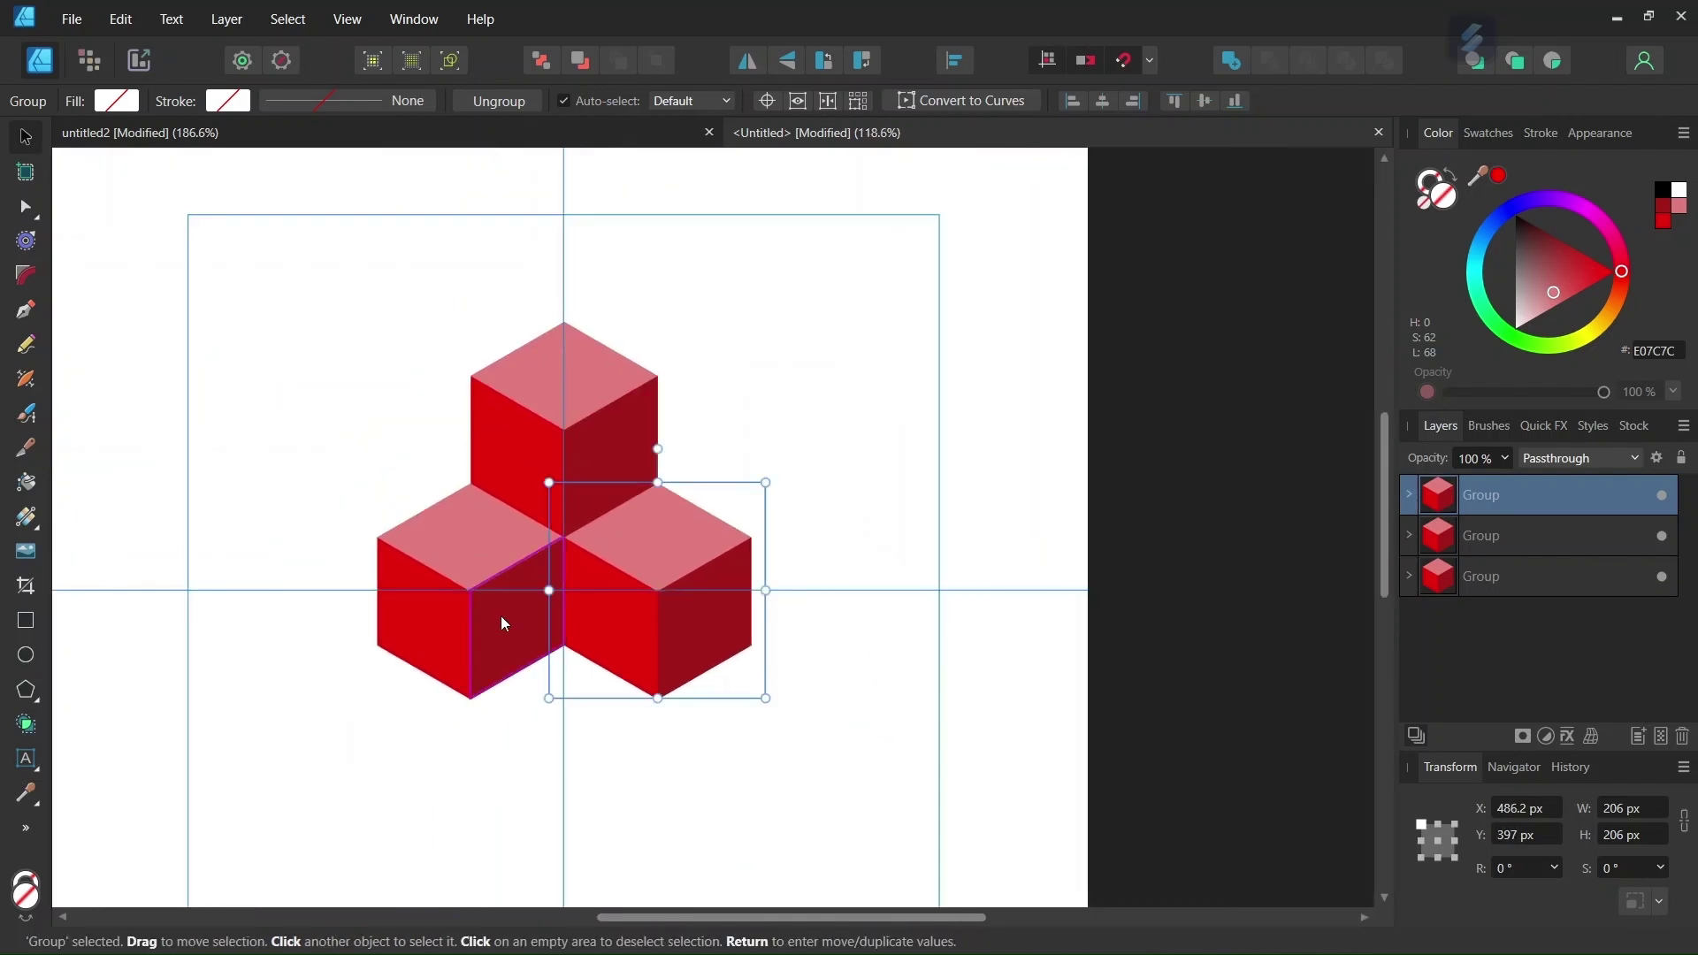
Add a fourth cube below the middle pair, nudge it into place, and zoom to fit.
key(ctrl+j)
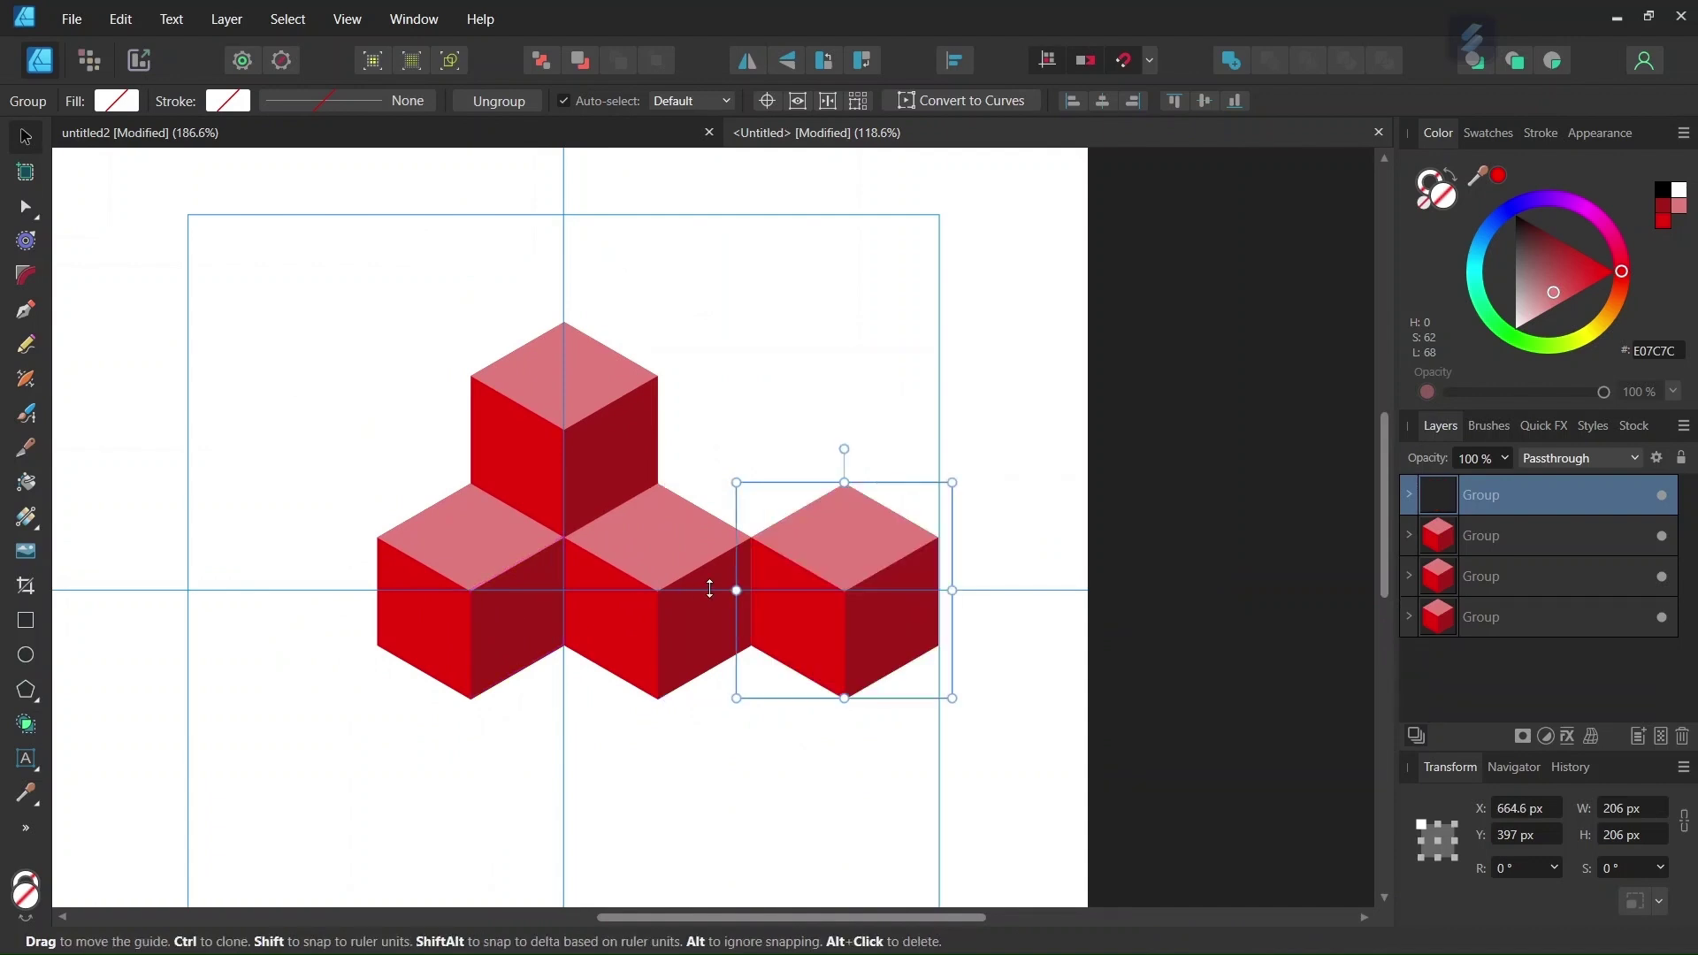
drag(857, 624, 572, 793)
scroll(531, 716, up, 4)
scroll(566, 705, up, 3)
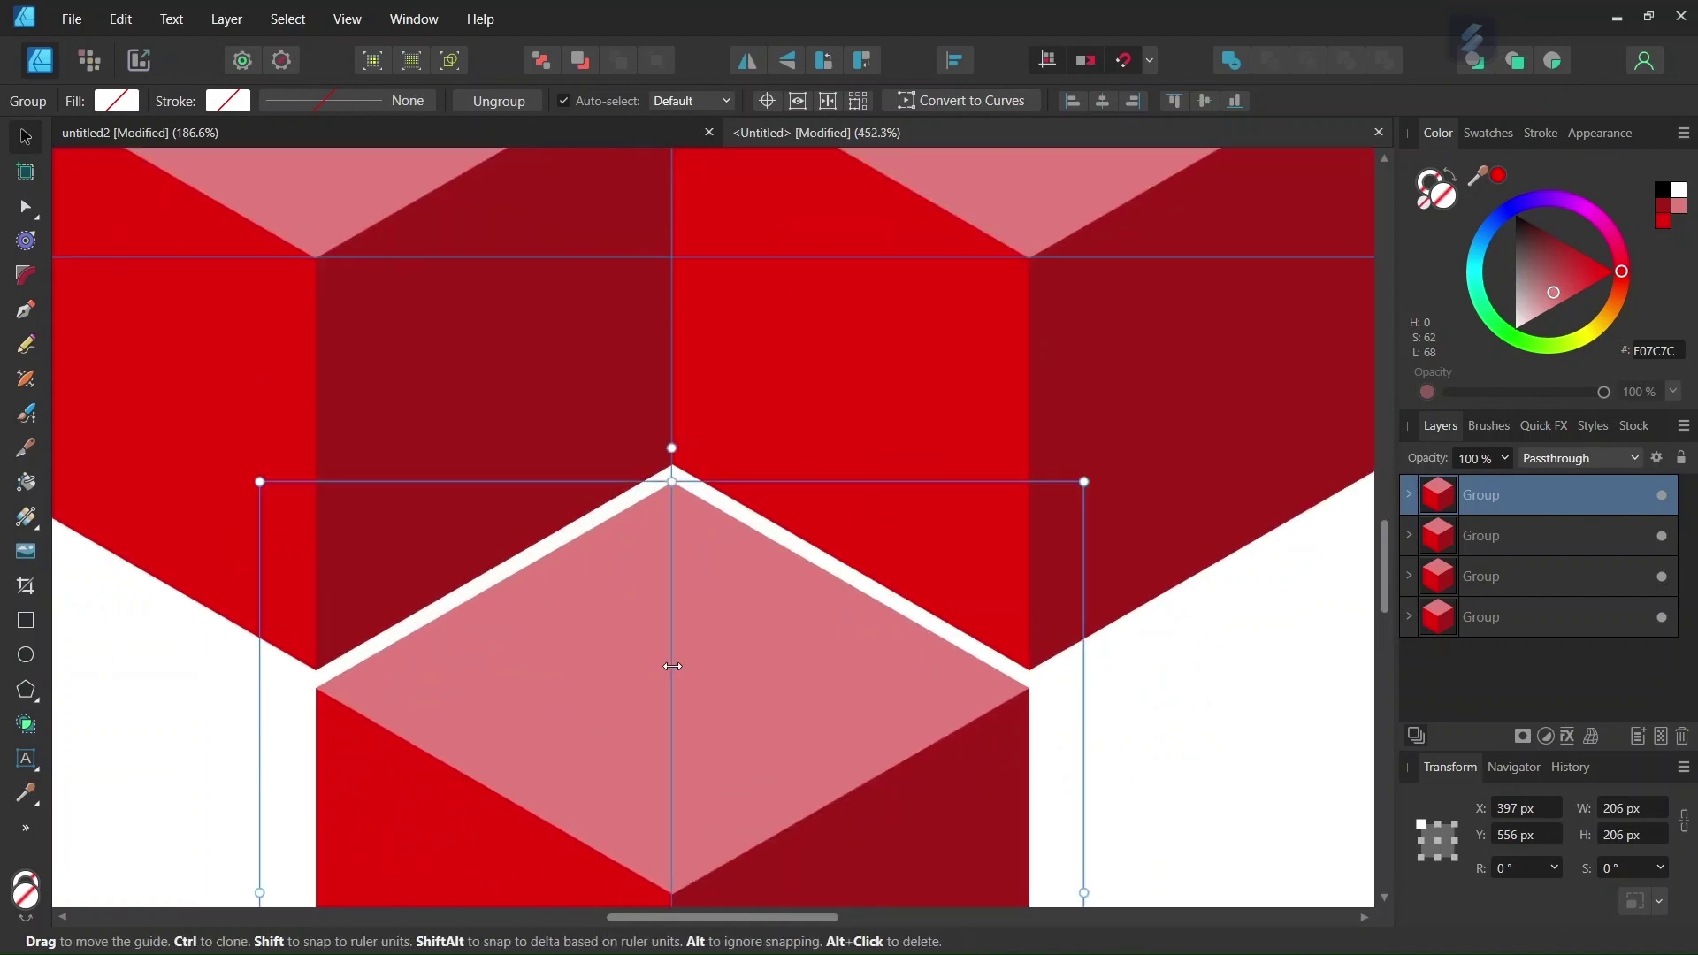
key(Up)
key(Up)
key(Up)
drag(701, 661, 695, 645)
key(ctrl+0)
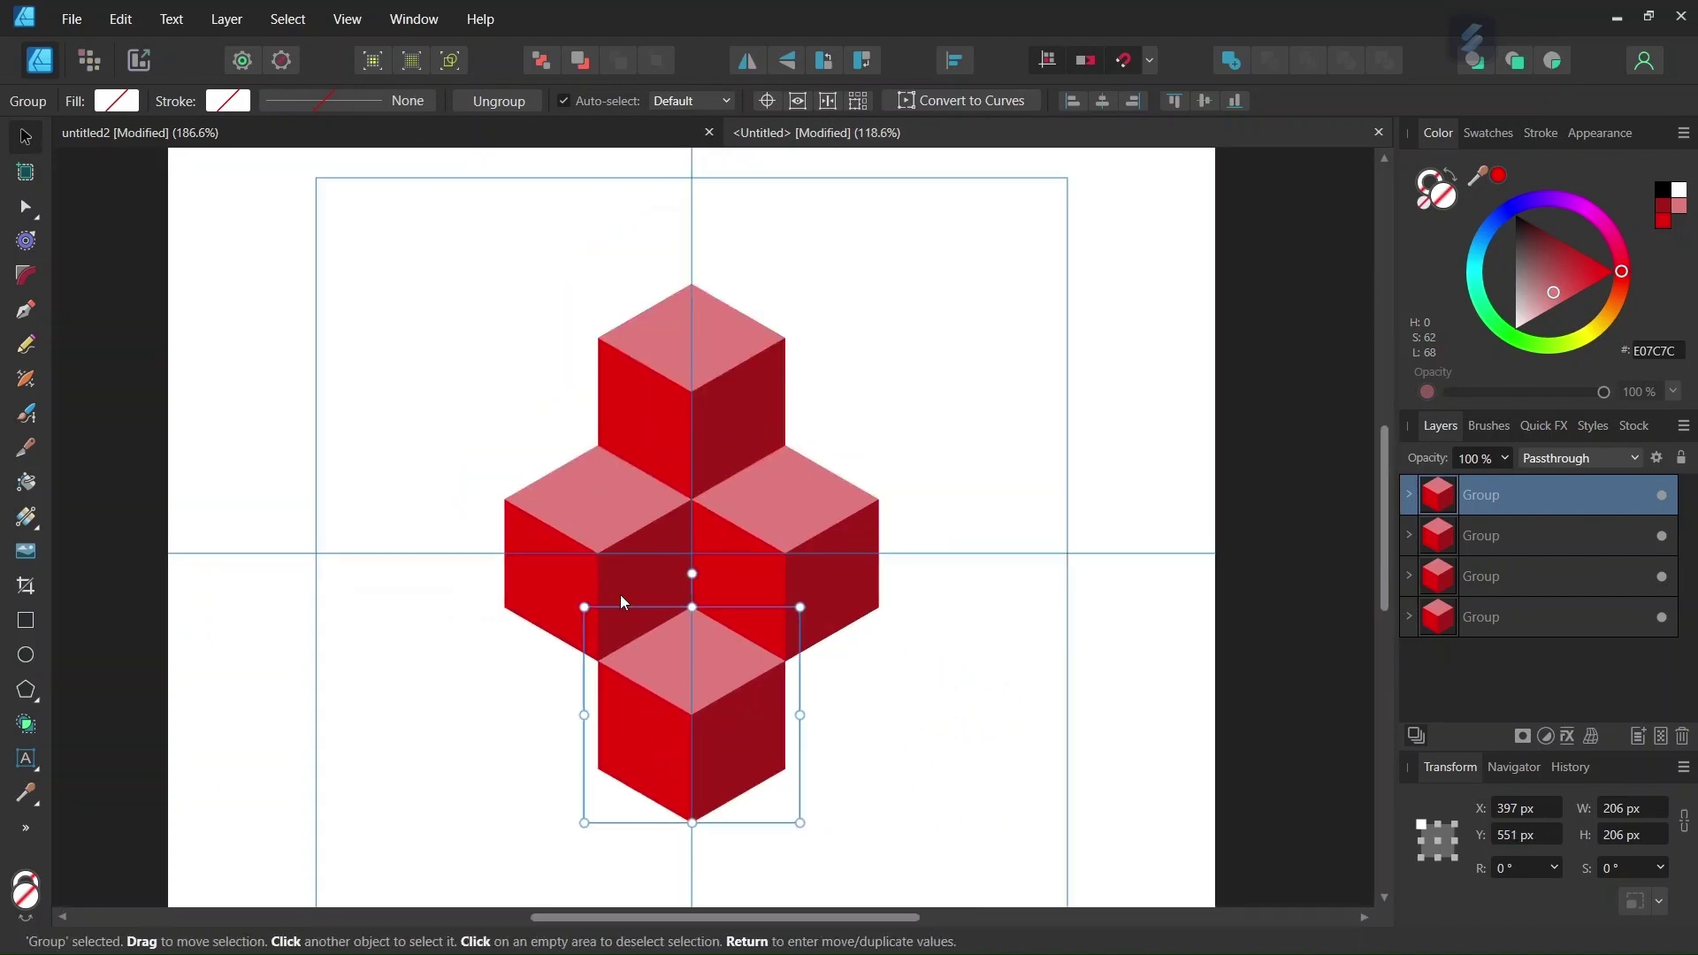
click(474, 418)
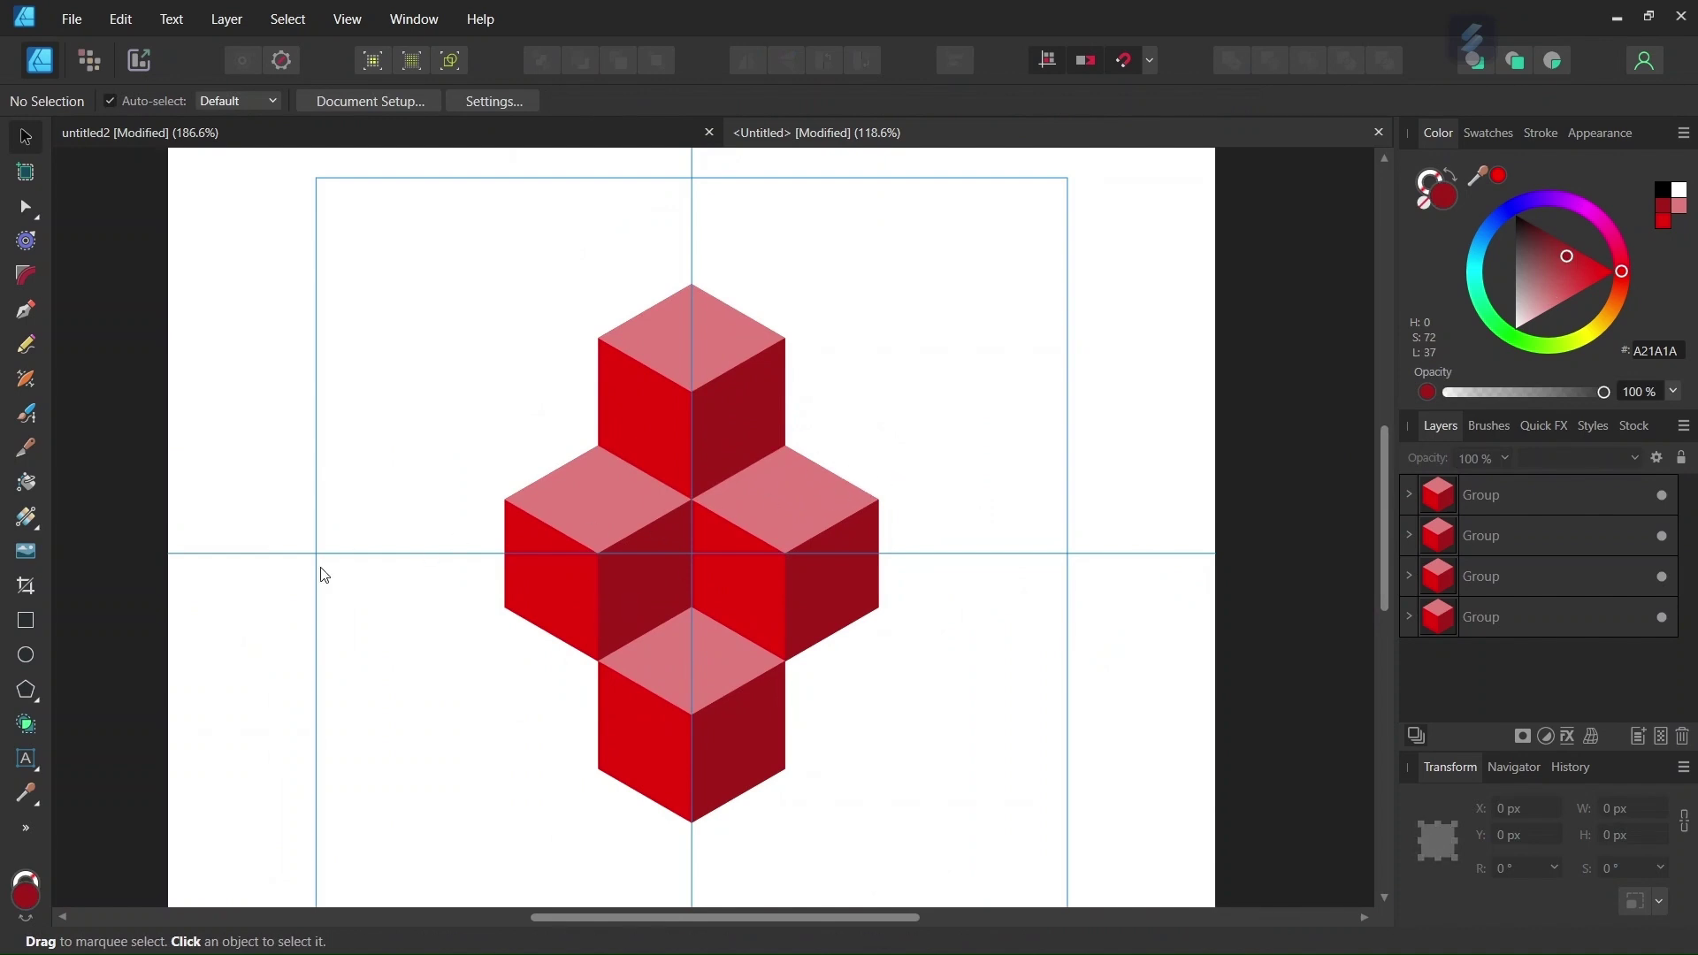
Draw a no-fill rectangle from the top cube's left corner down across the cluster.
click(26, 621)
click(136, 102)
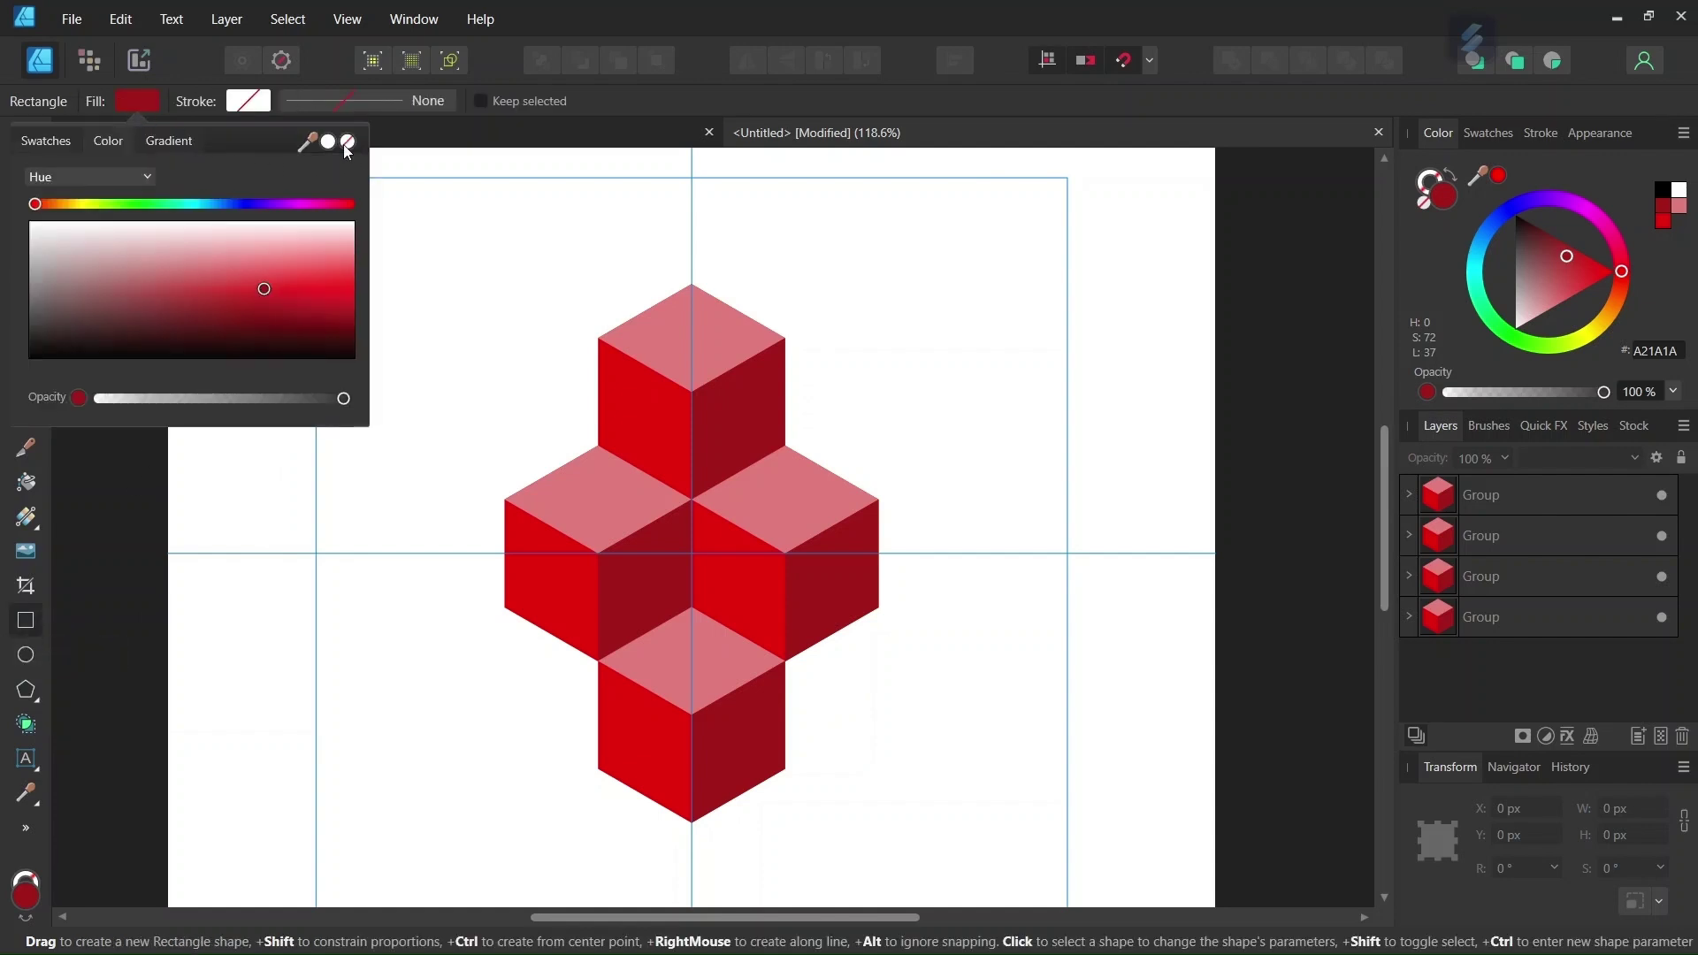
click(347, 143)
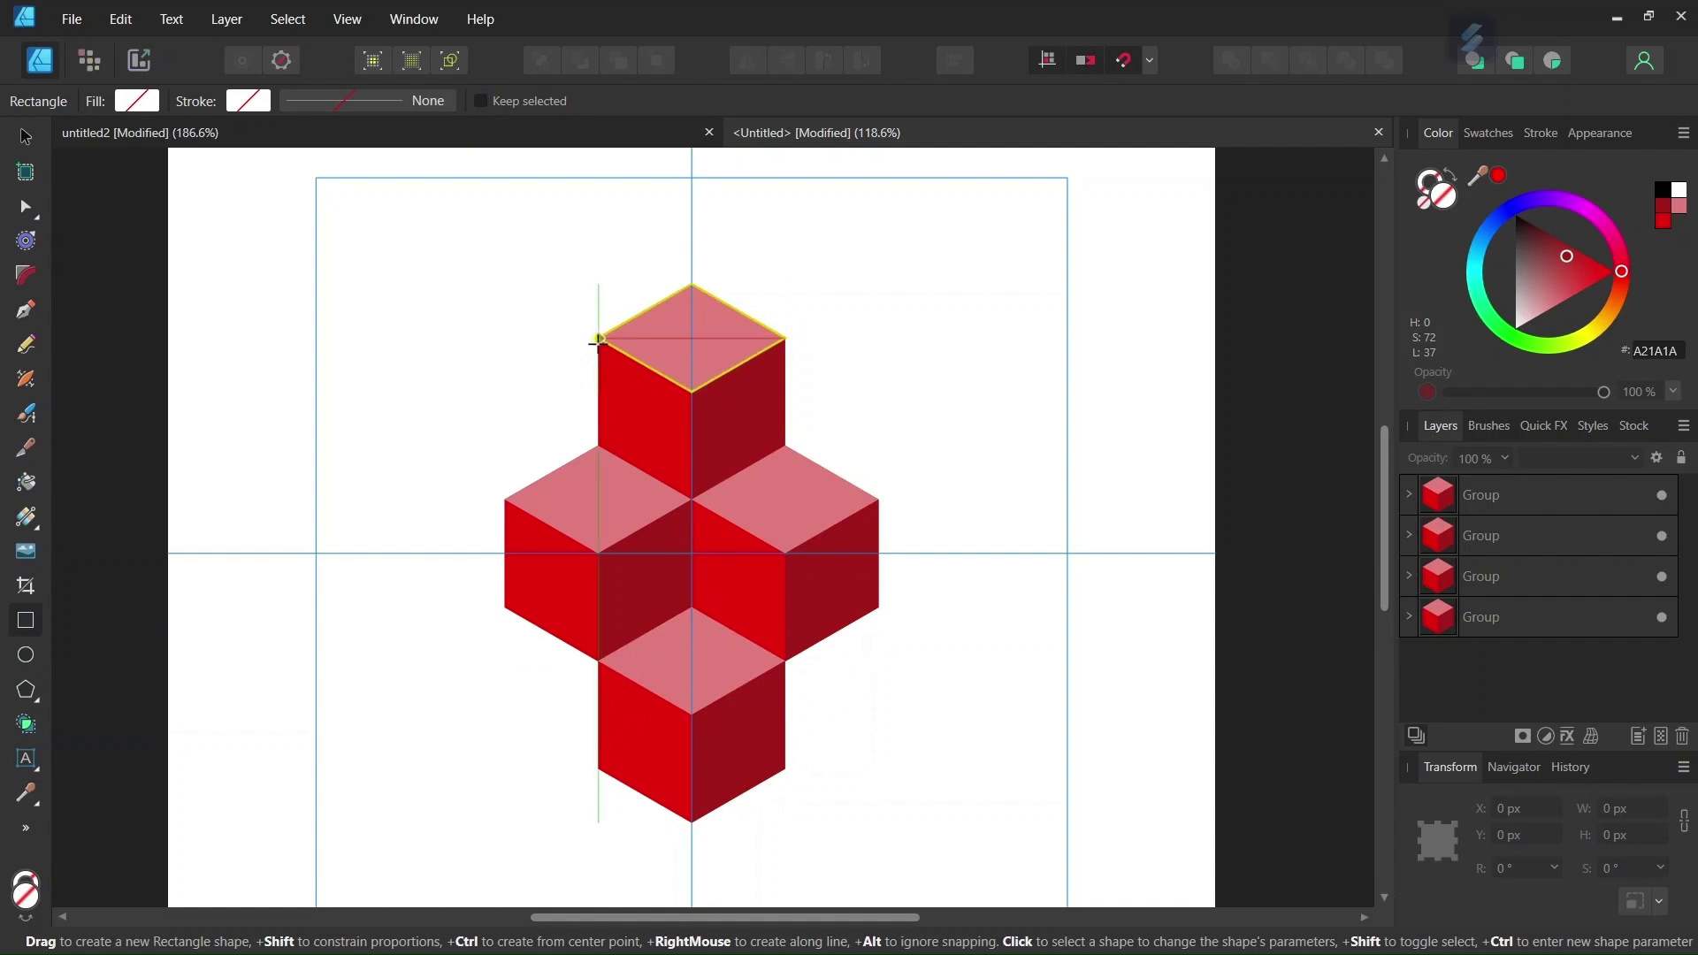
drag(598, 340, 784, 660)
Drag the rectangle's side until its width reads 178.4 px, edges meeting the cube corners.
key(ctrl+plus)
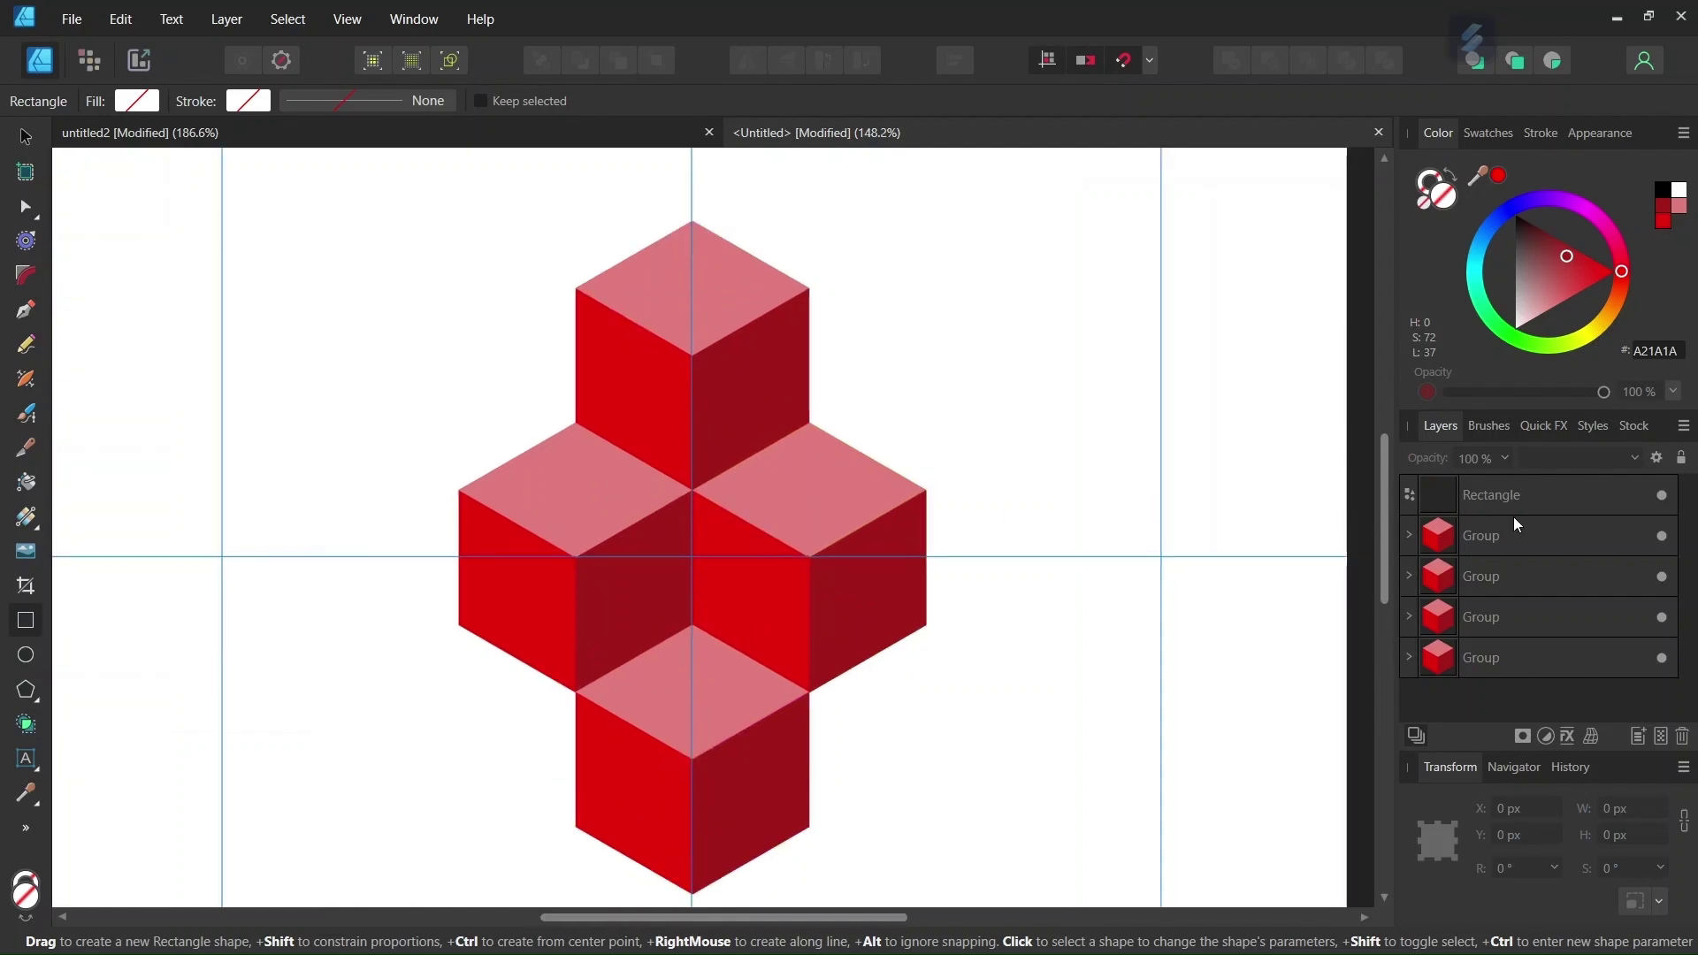
click(1563, 495)
scroll(646, 240, up, 3)
scroll(794, 337, up, 3)
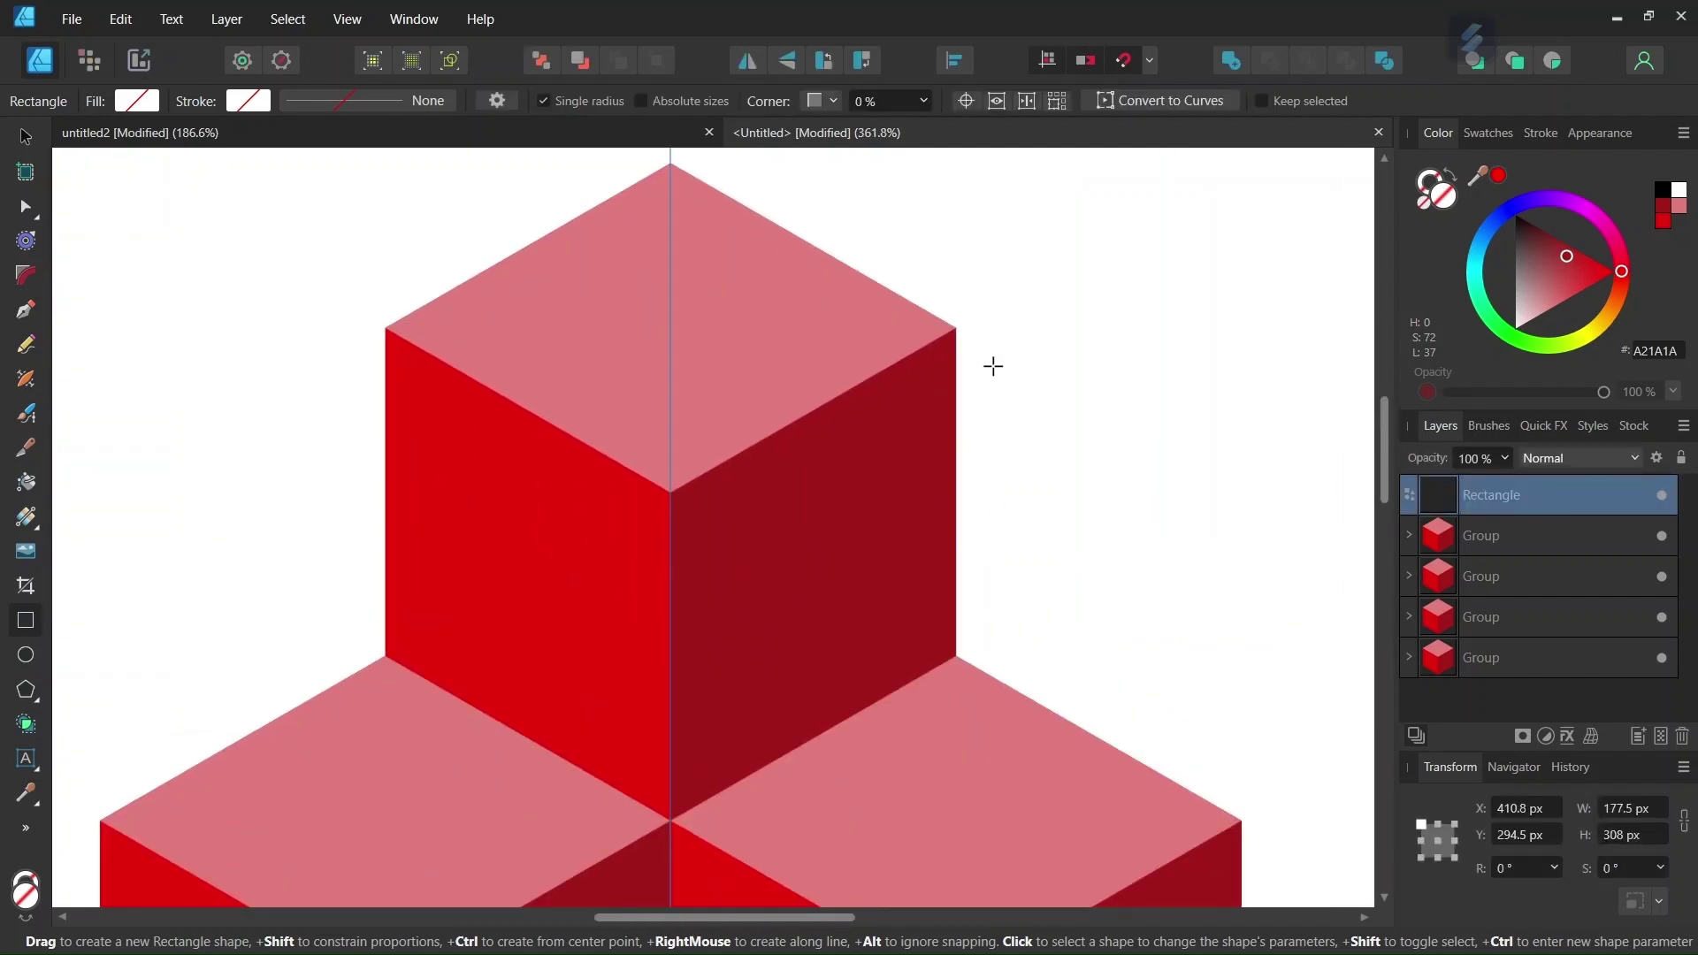
scroll(982, 417, up, 2)
scroll(997, 479, down, 8)
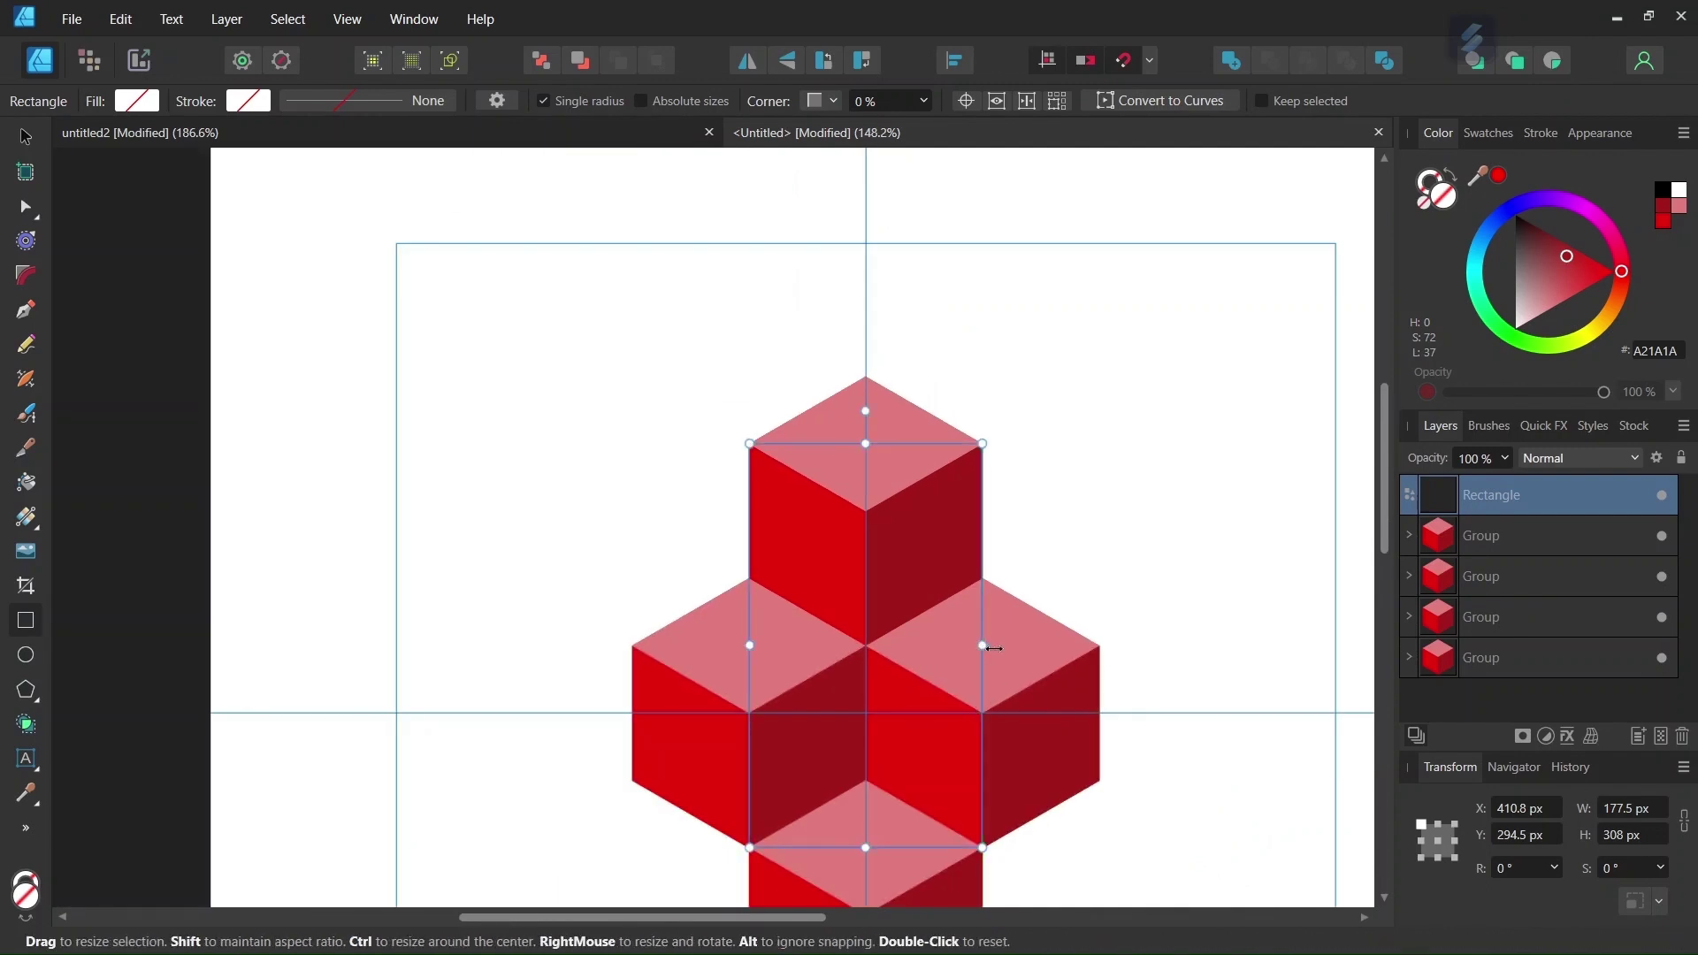
drag(995, 649, 998, 647)
scroll(992, 450, up, 8)
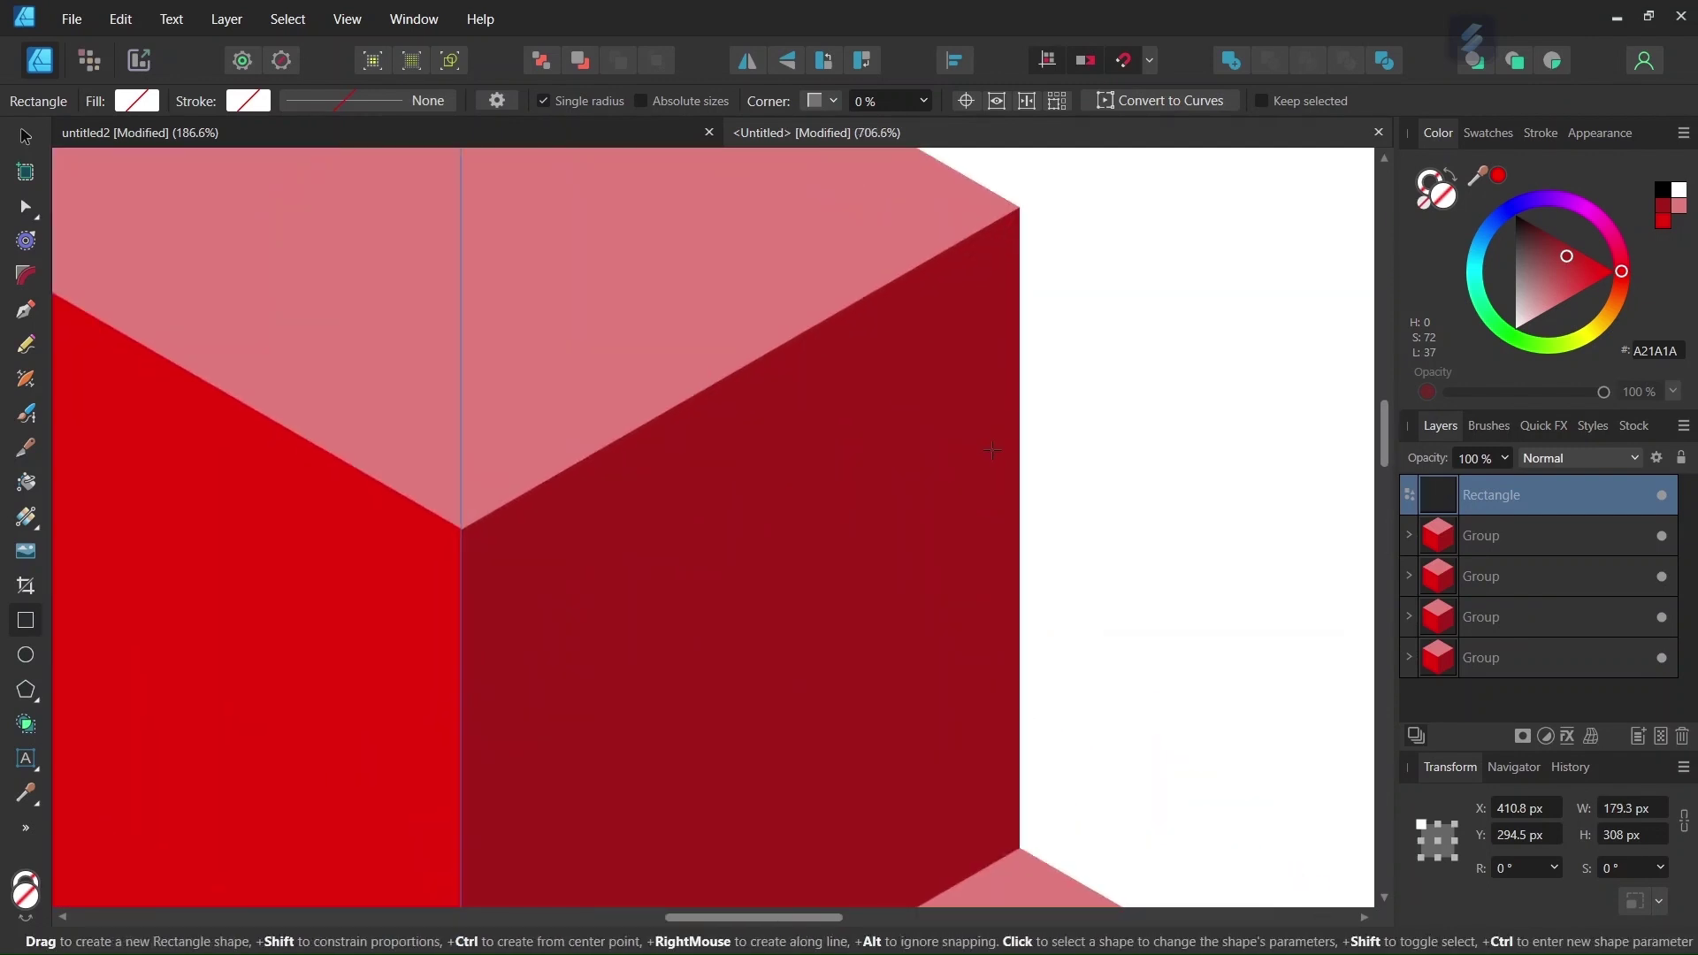
scroll(1026, 424, down, 2)
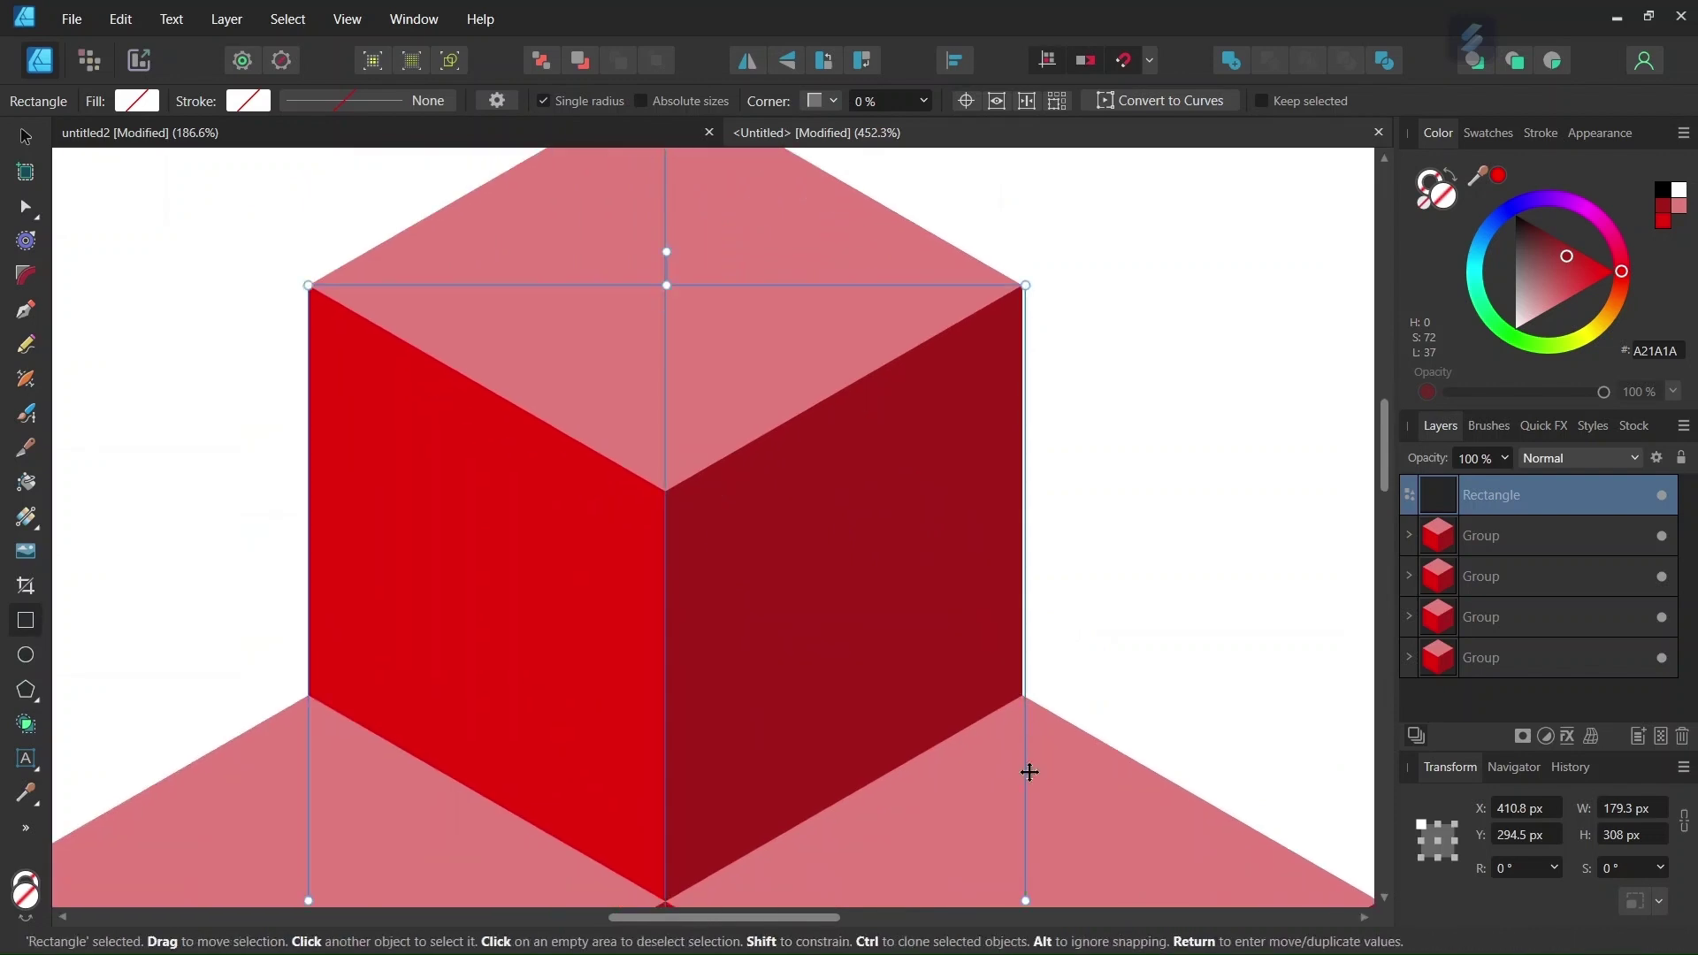
drag(1020, 901, 1019, 749)
scroll(1058, 406, up, 5)
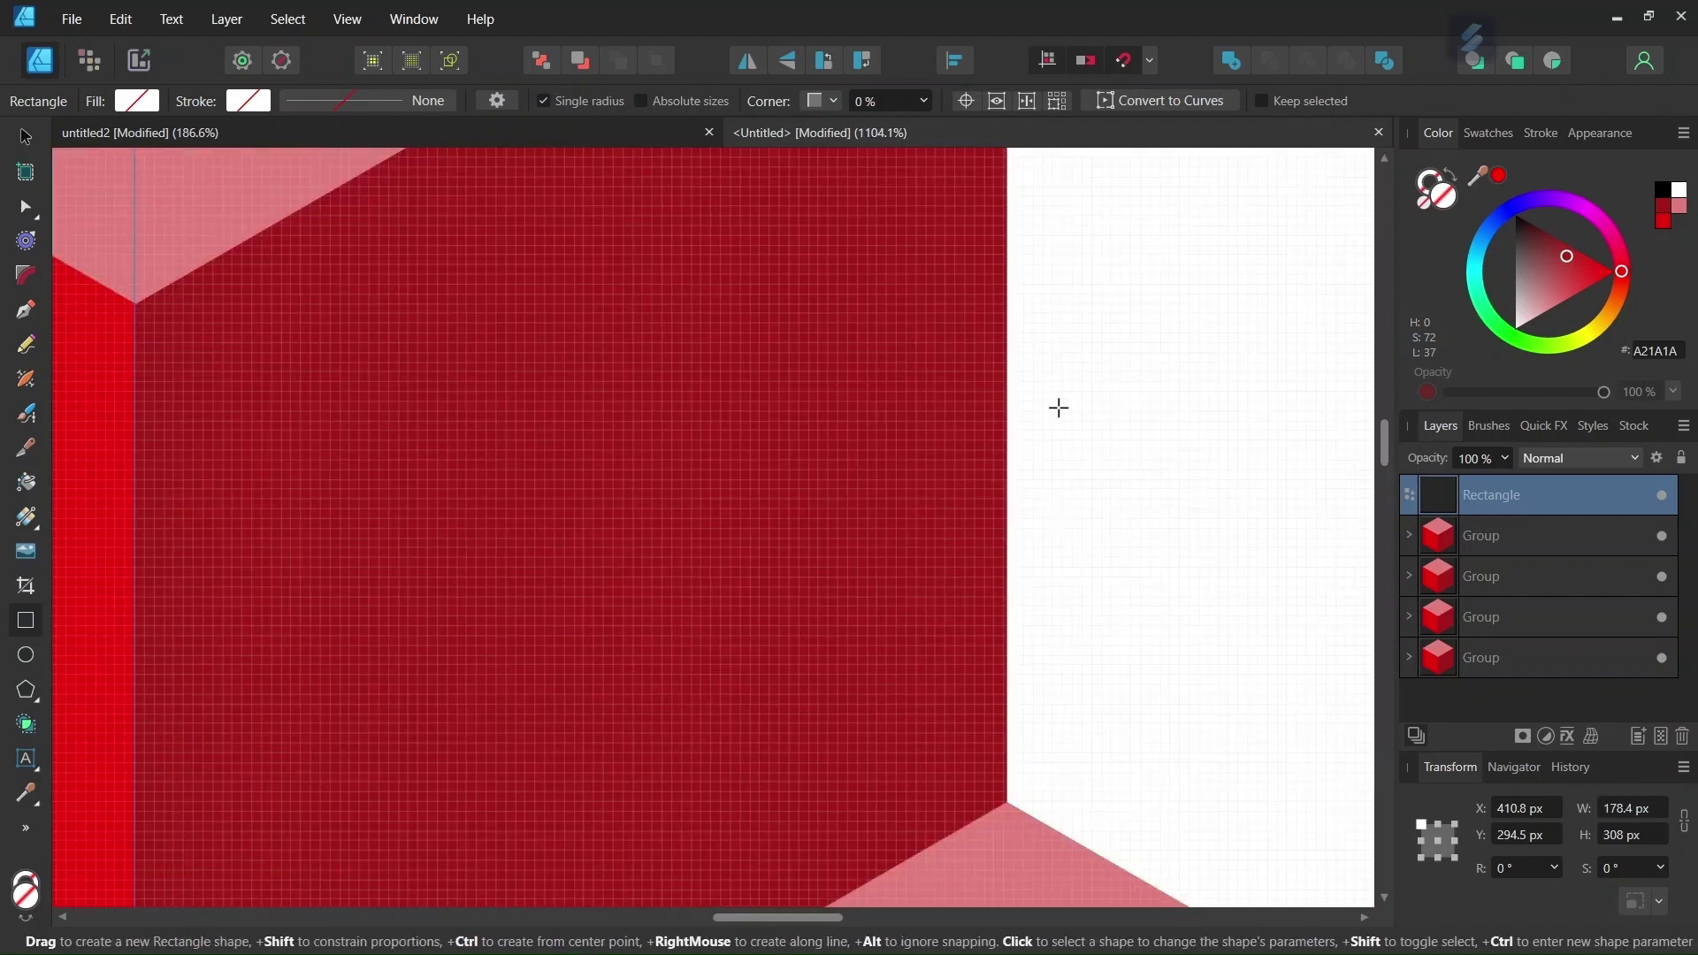
scroll(974, 262, down, 6)
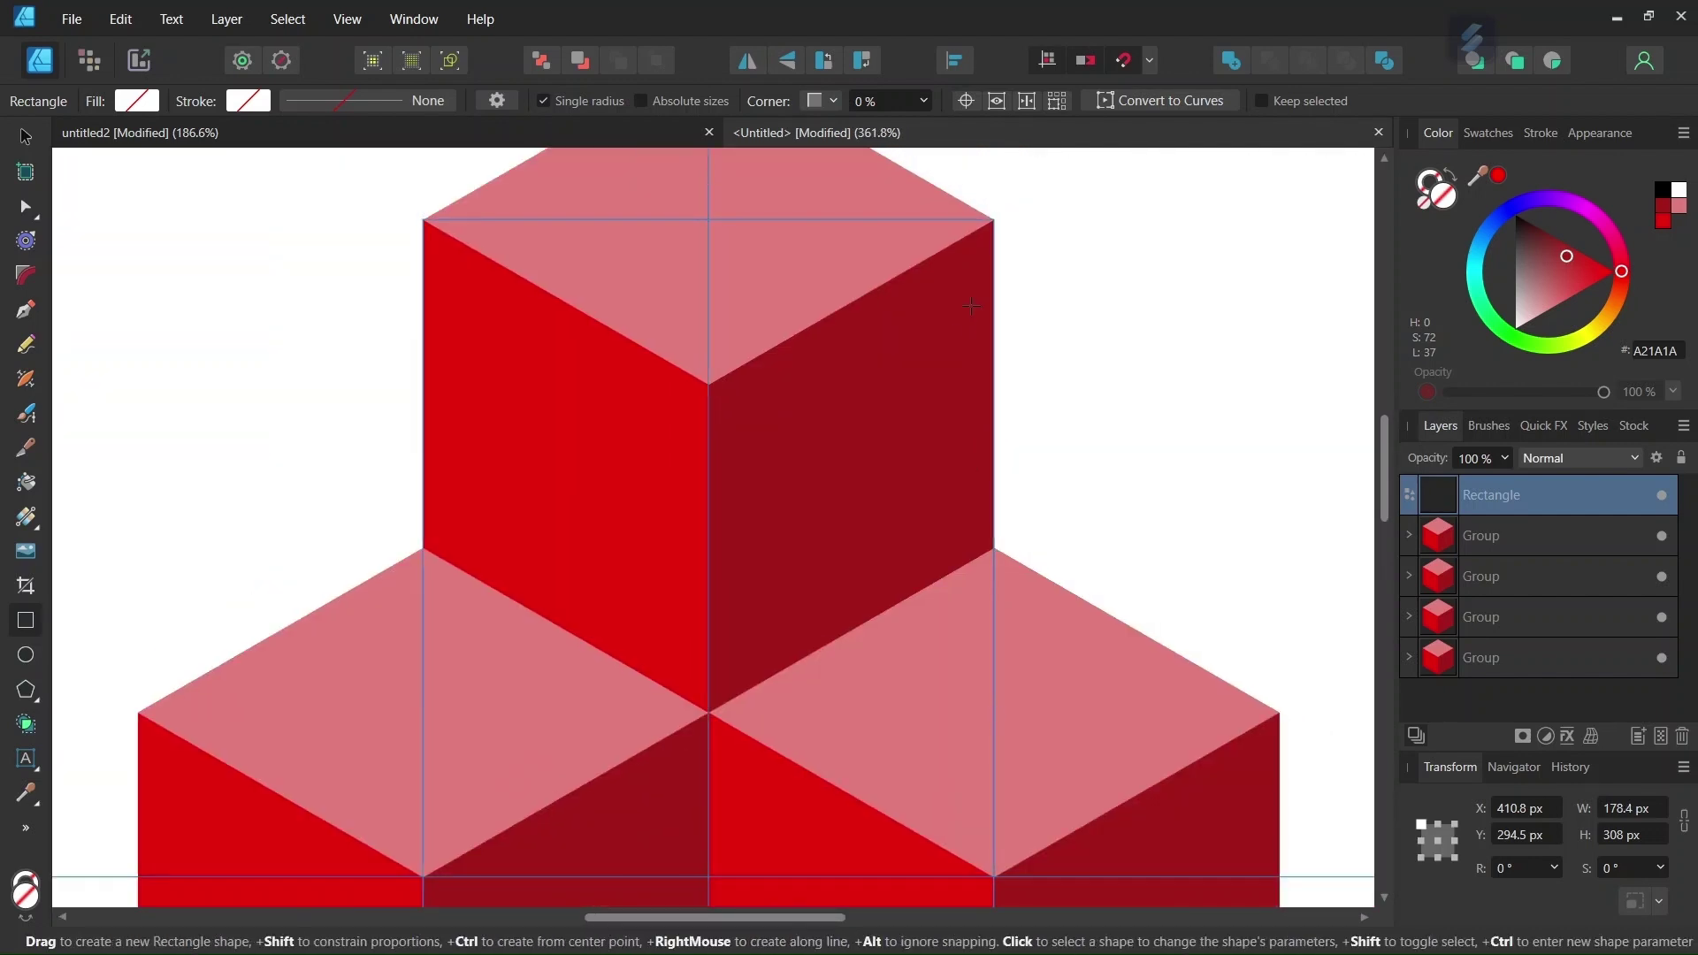
scroll(972, 306, down, 6)
scroll(956, 573, up, 5)
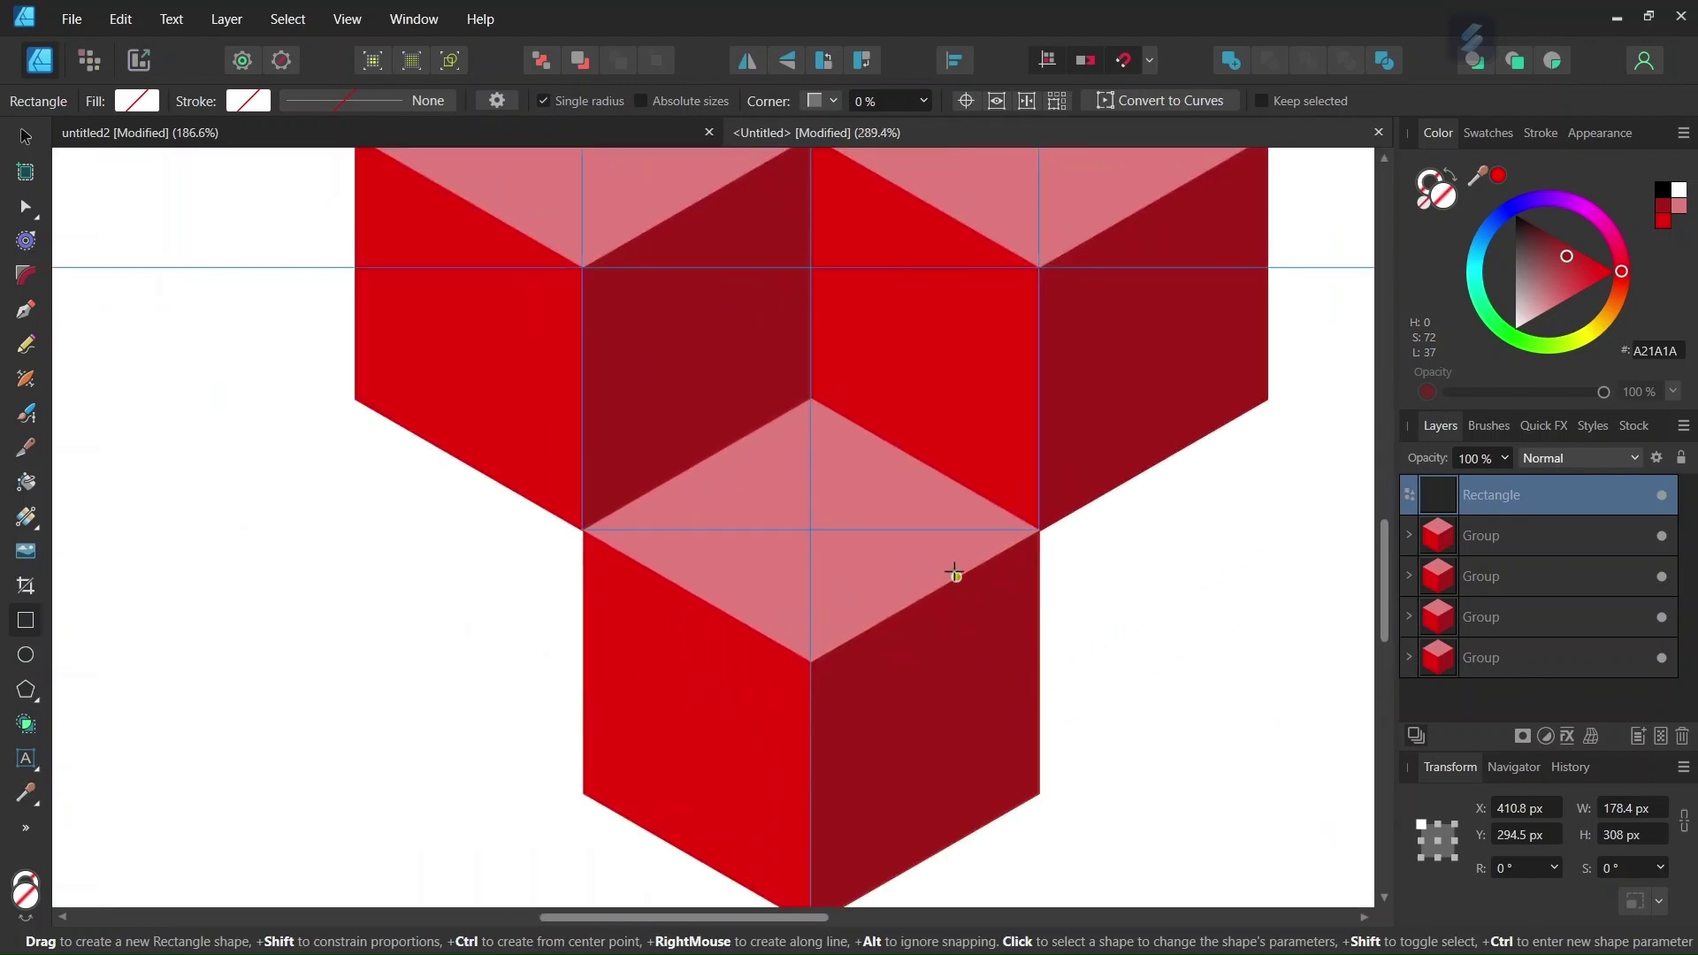
scroll(955, 573, up, 4)
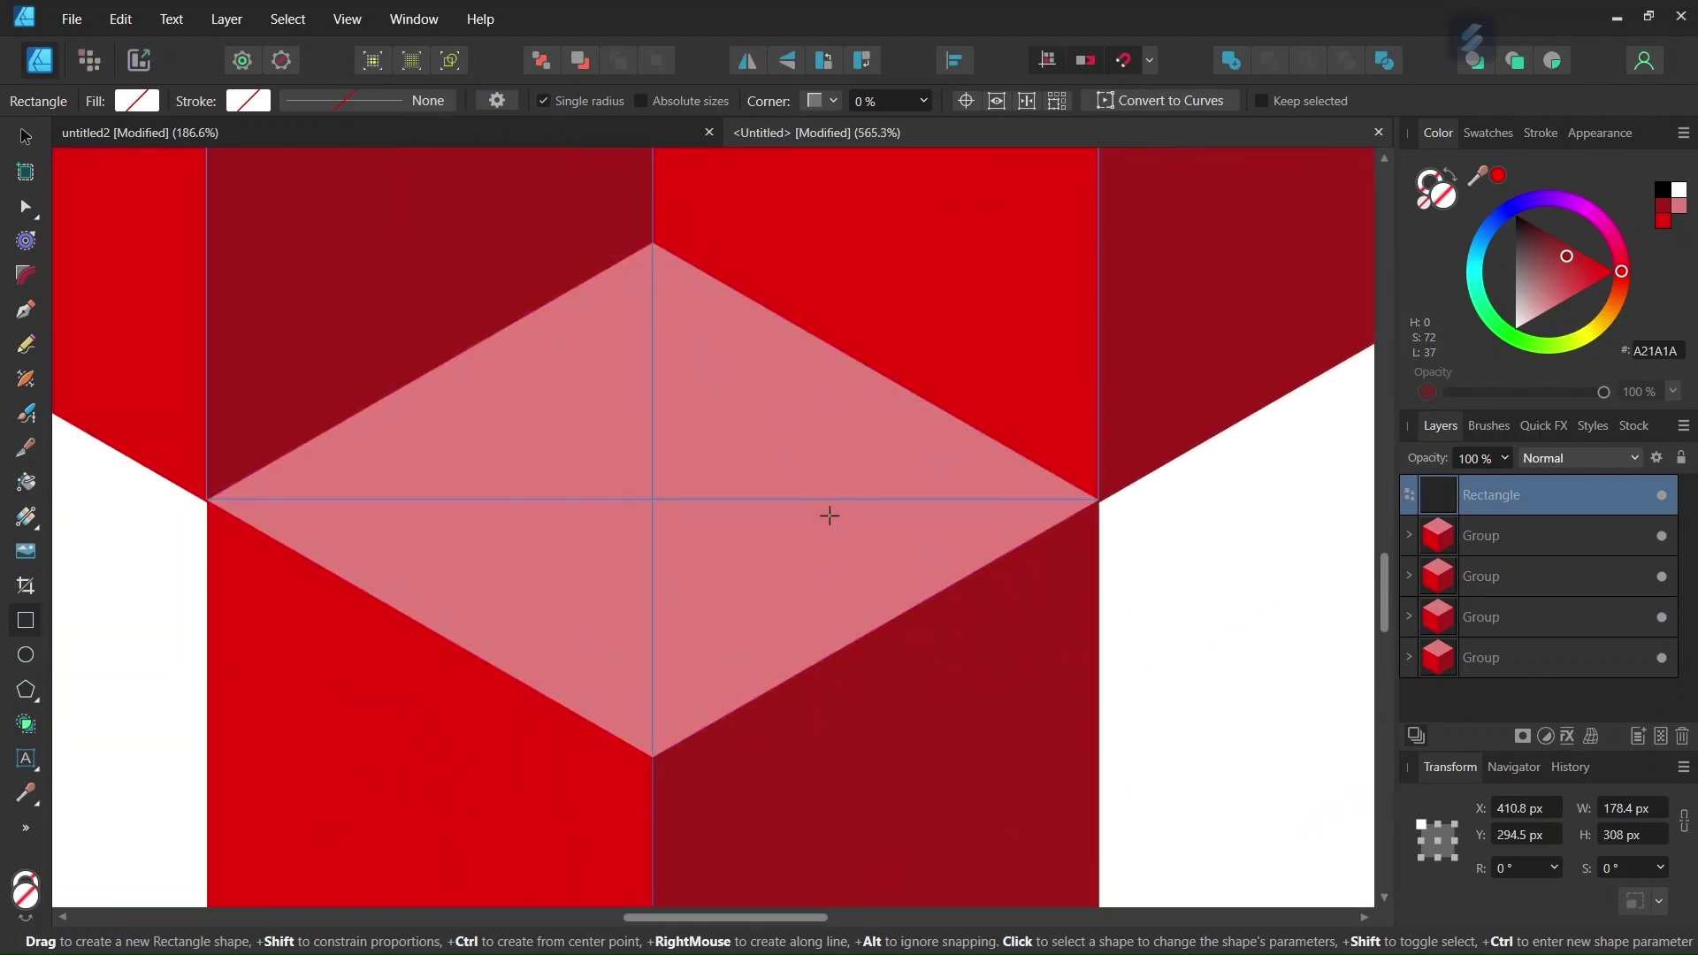
scroll(1151, 524, up, 3)
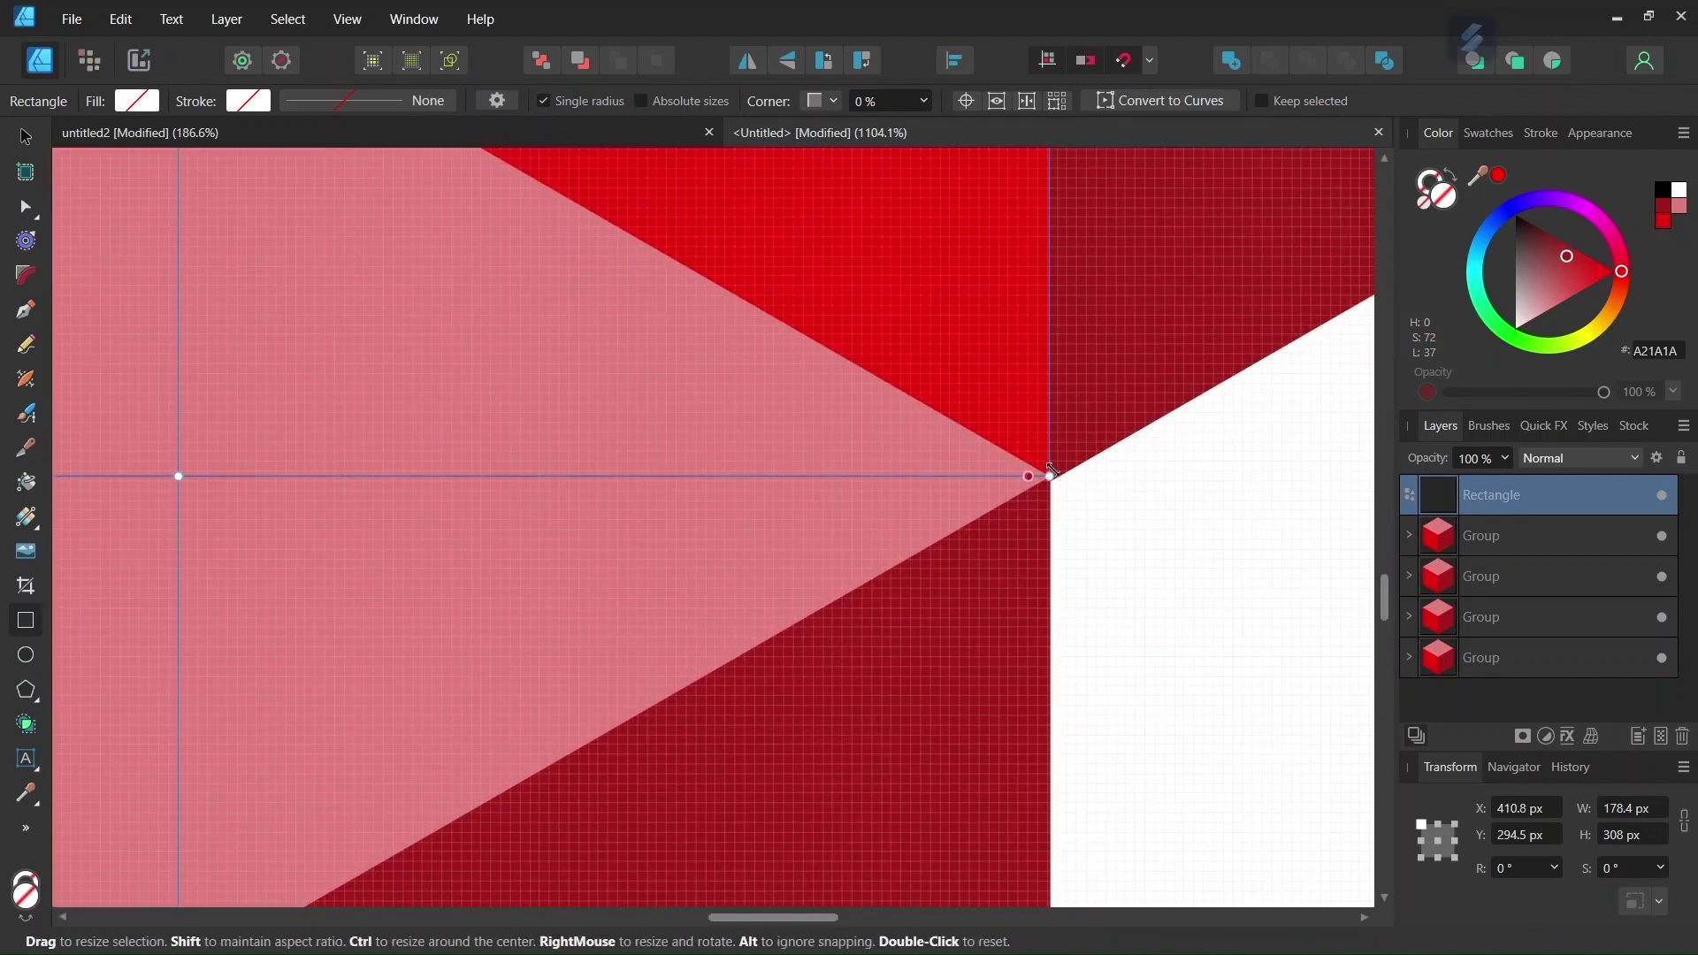
scroll(757, 434, down, 4)
scroll(756, 435, down, 5)
scroll(433, 387, up, 3)
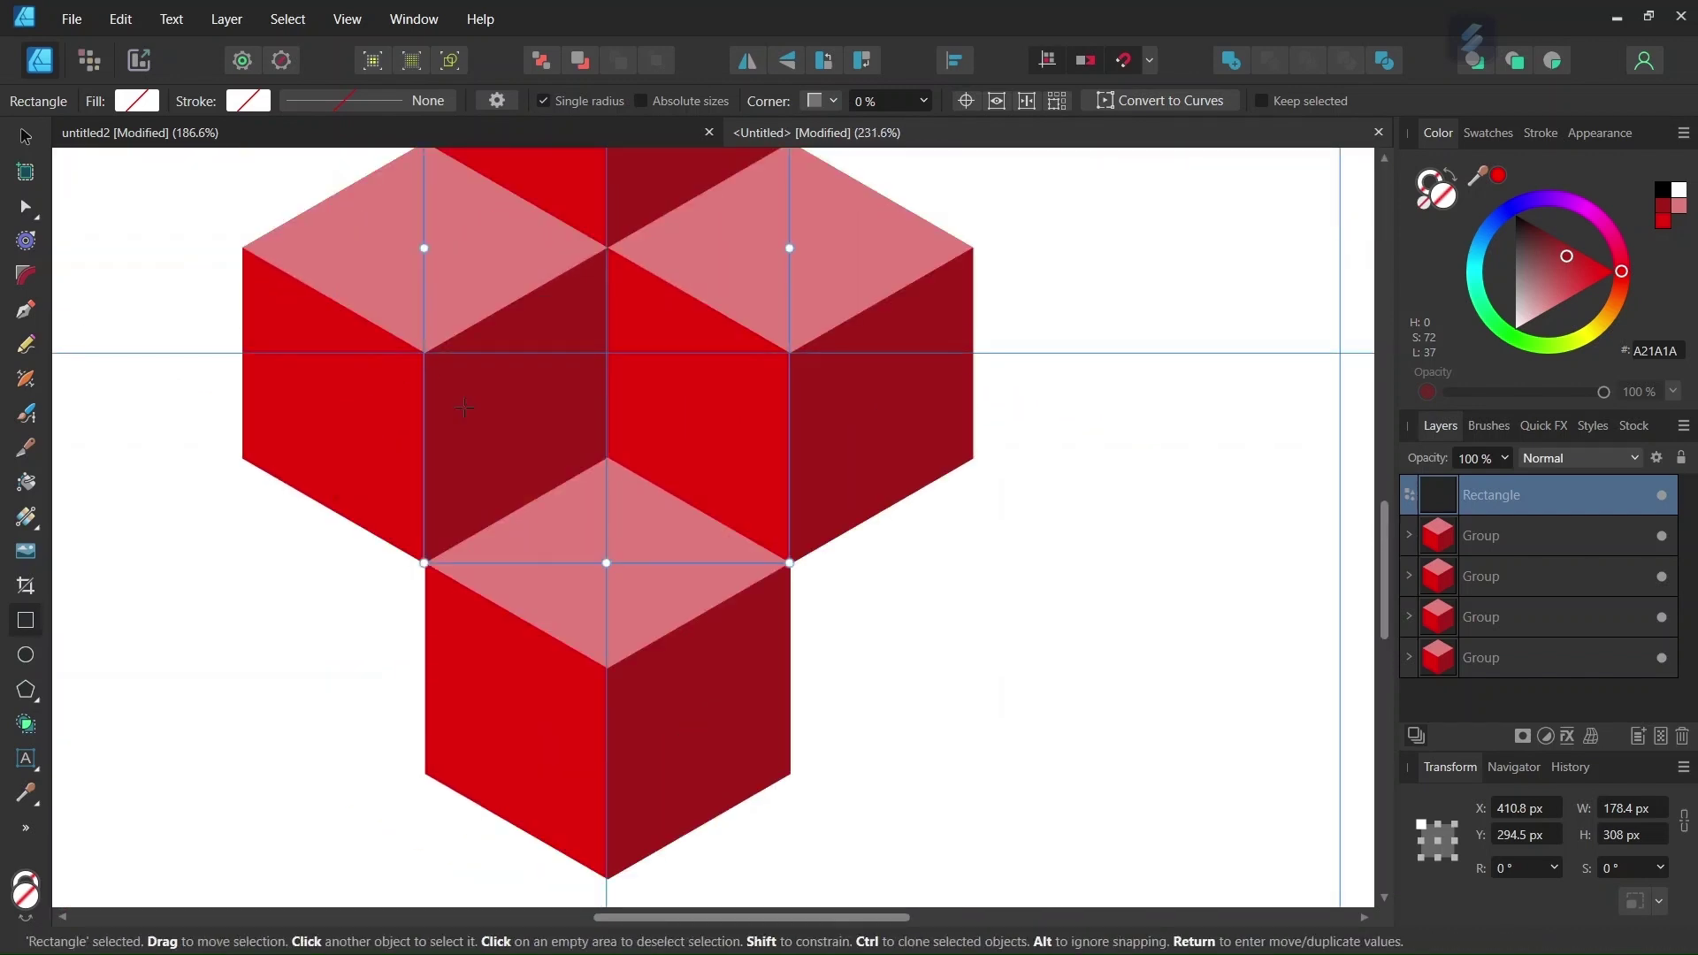
scroll(433, 386, down, 1)
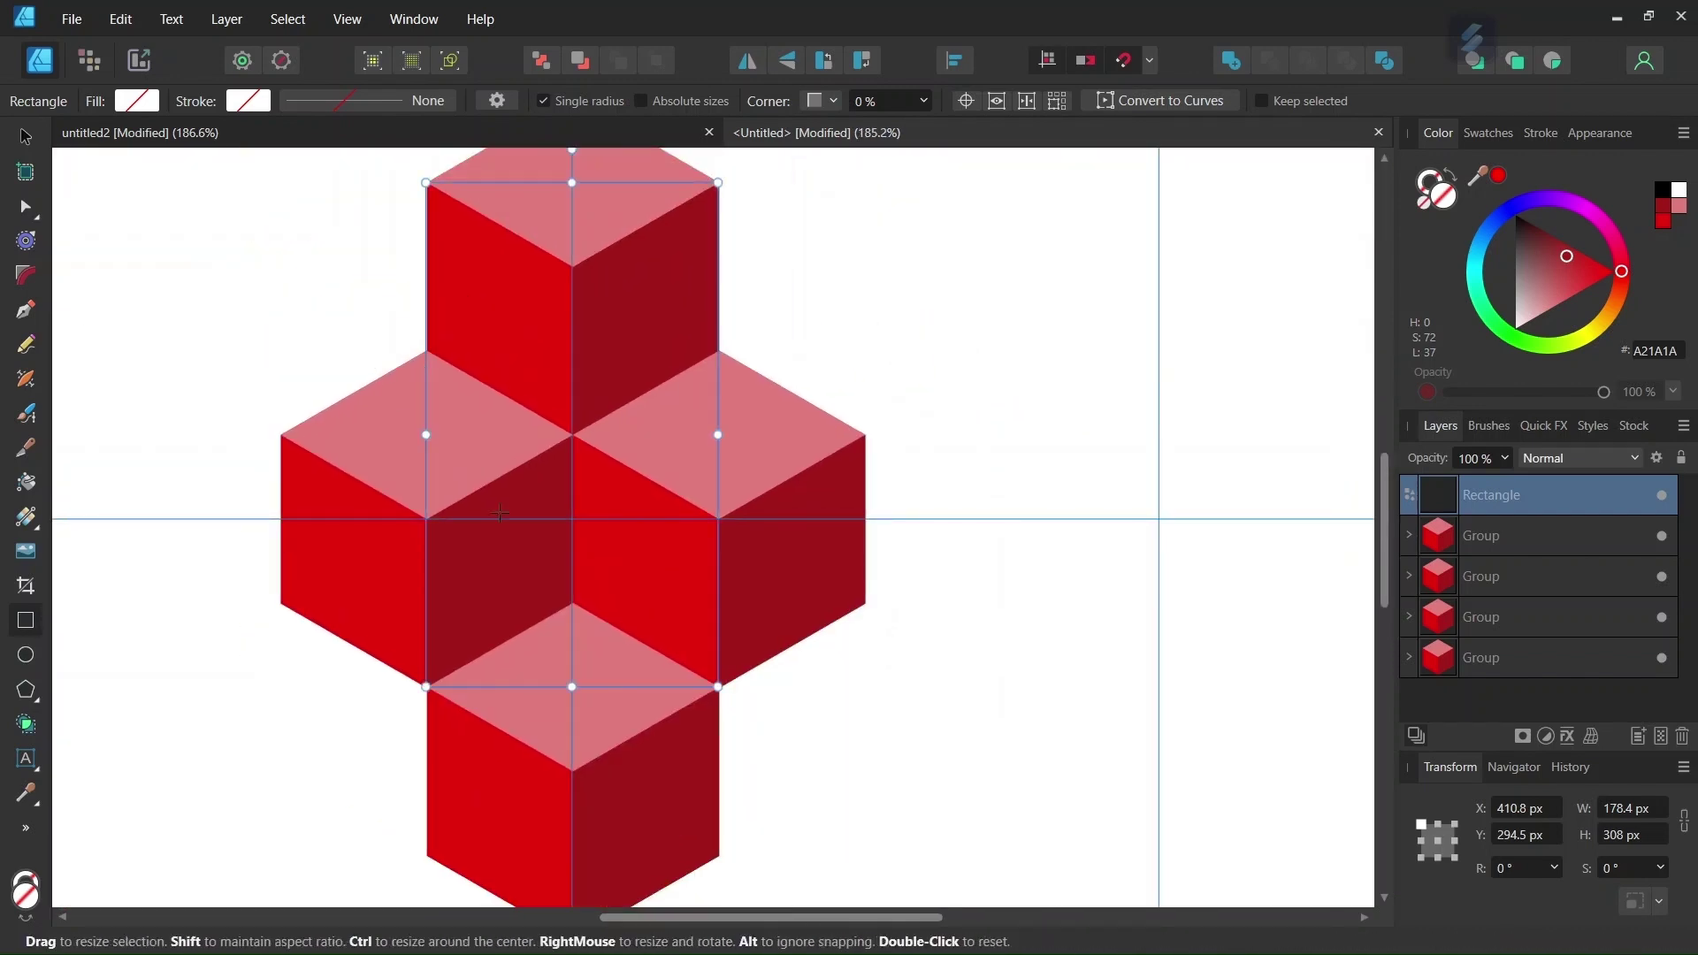
scroll(657, 926, down, 1)
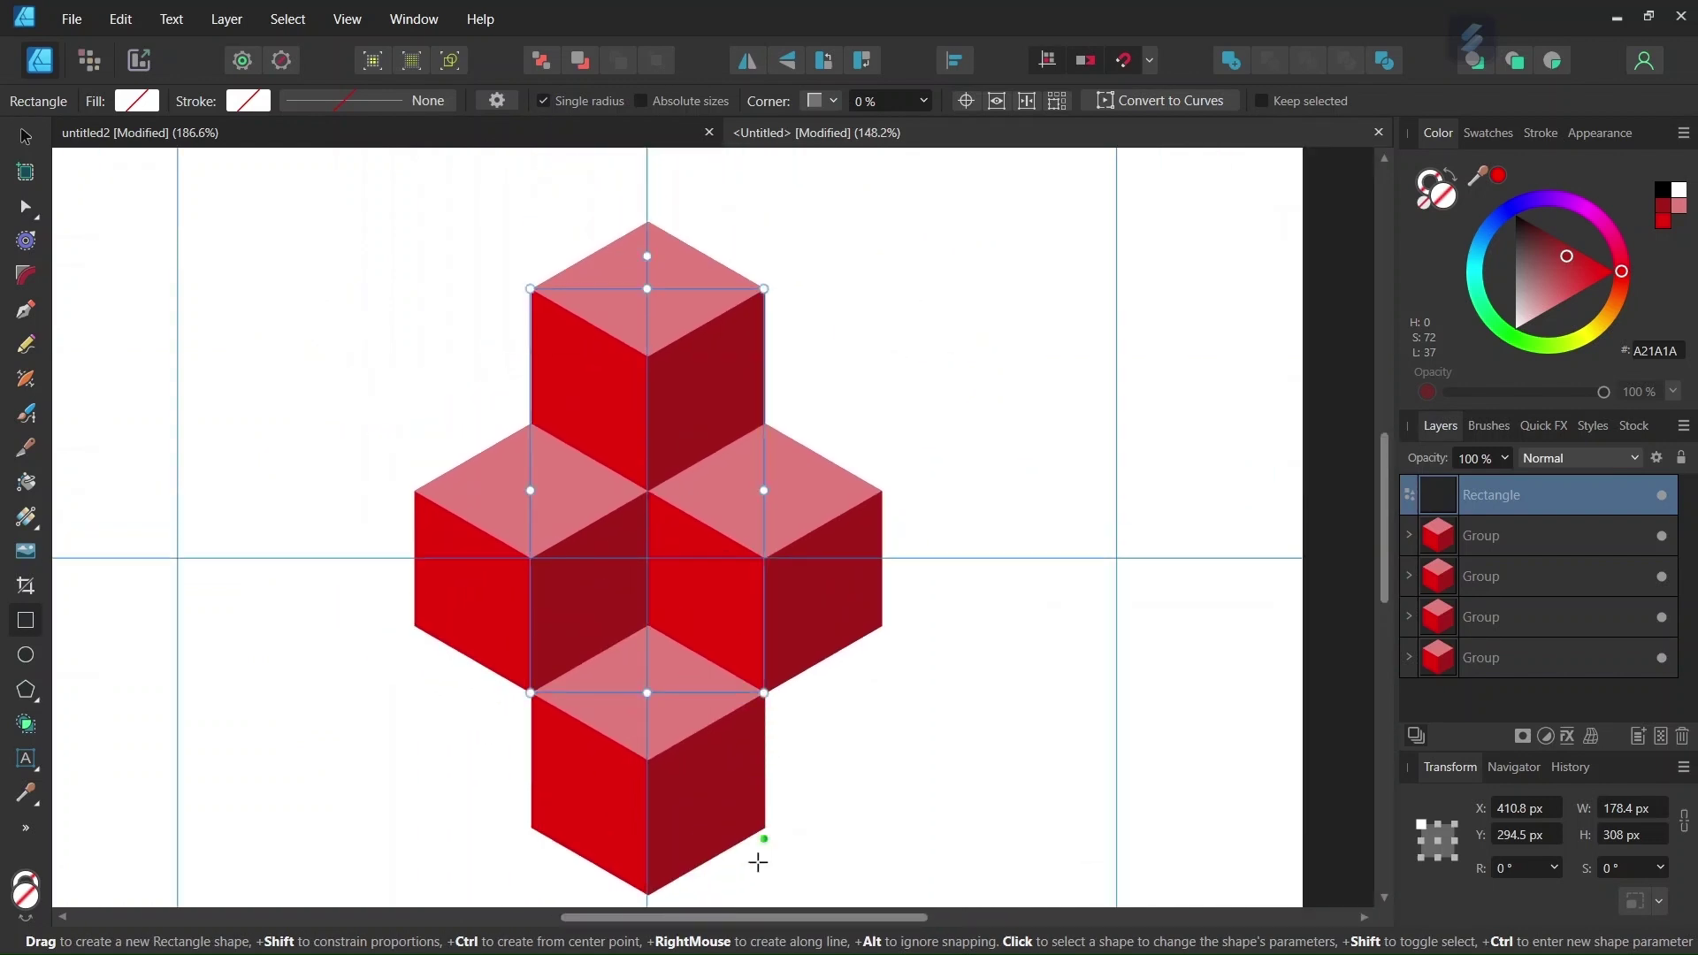
drag(713, 920, 688, 920)
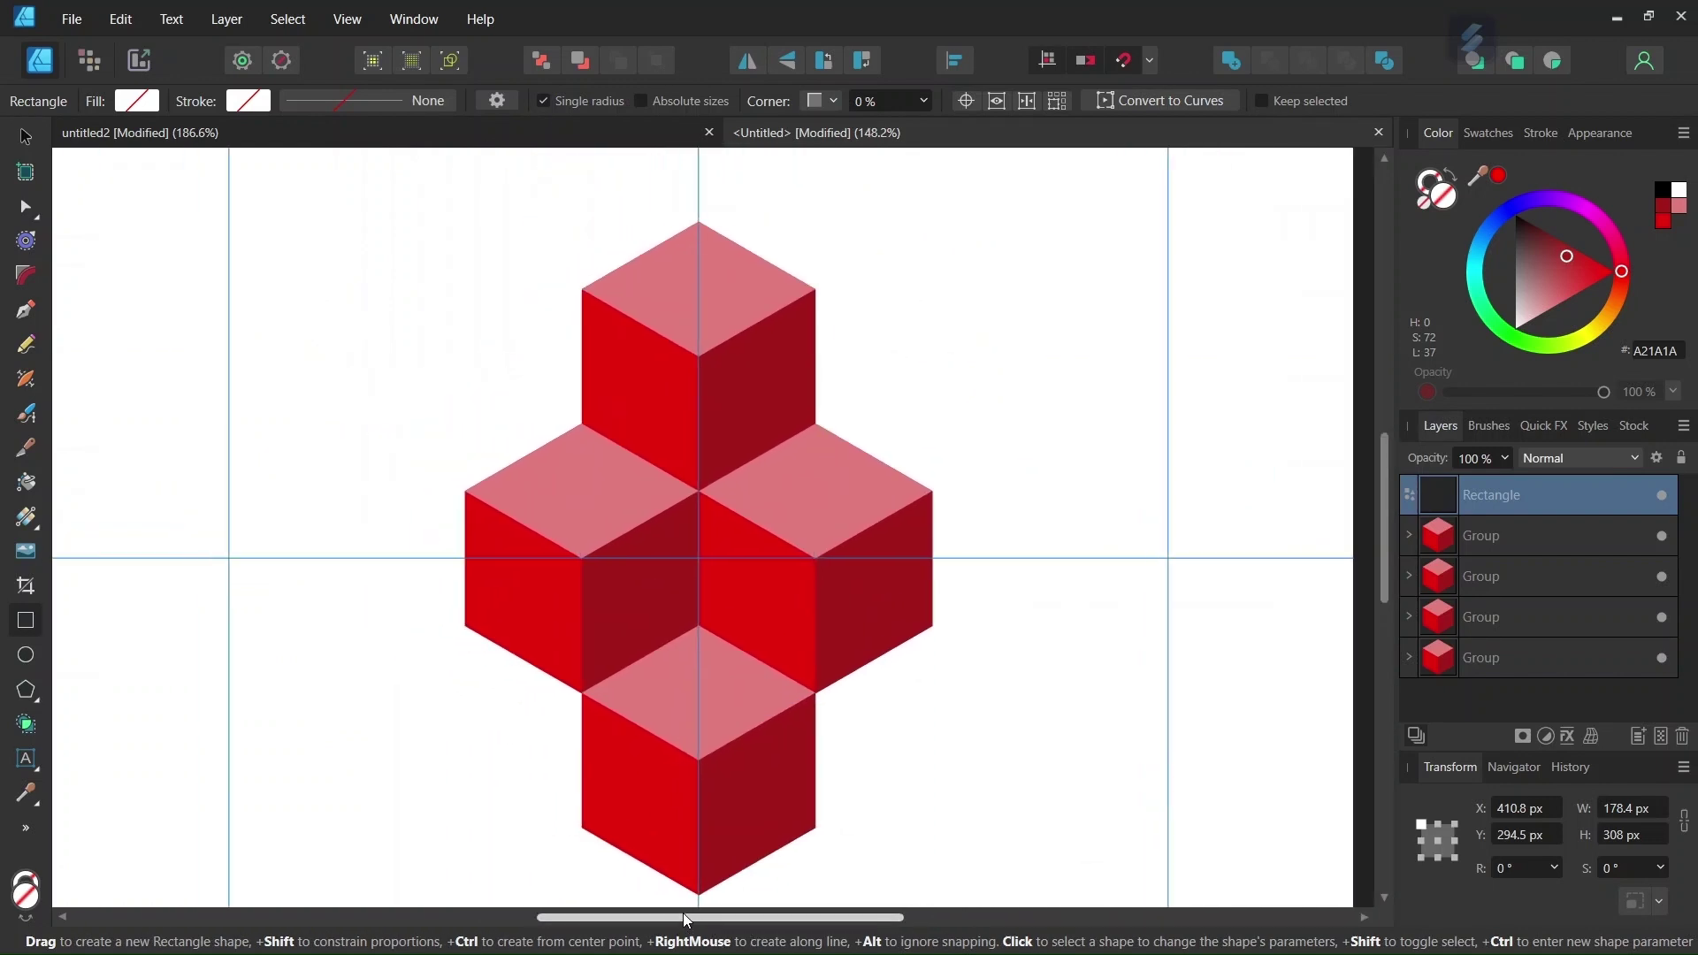
Export the Selection Area as a JPEG saved as Cube-Pattern-Tuto2.
click(74, 21)
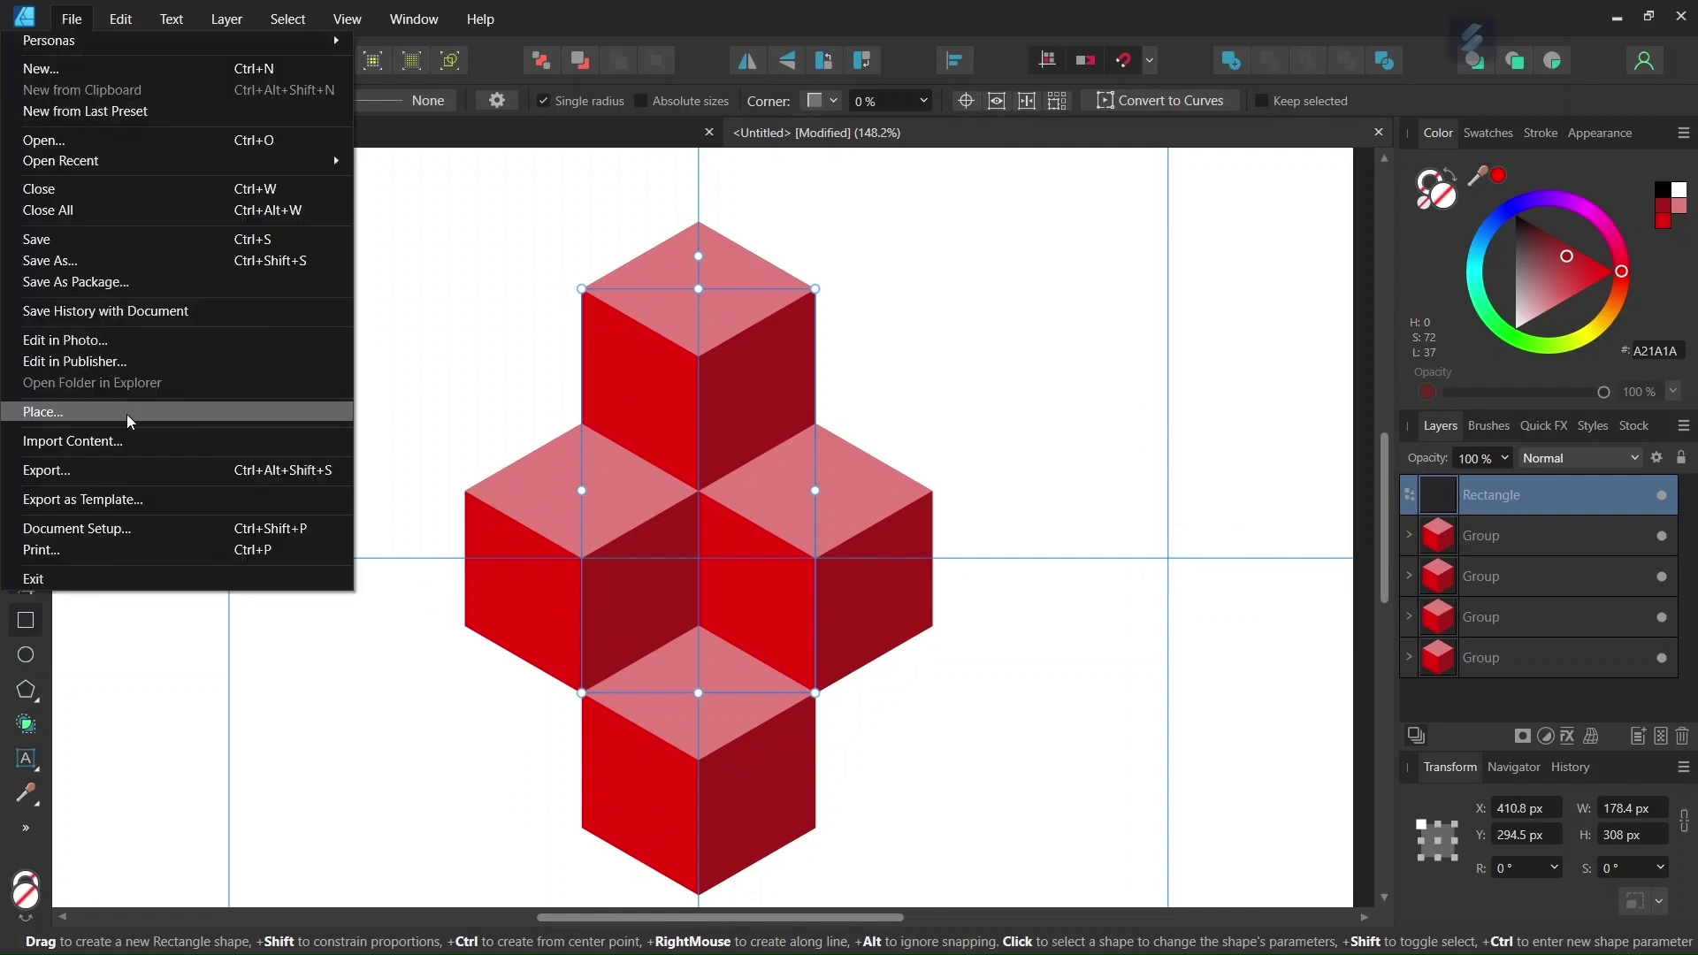
key(Escape)
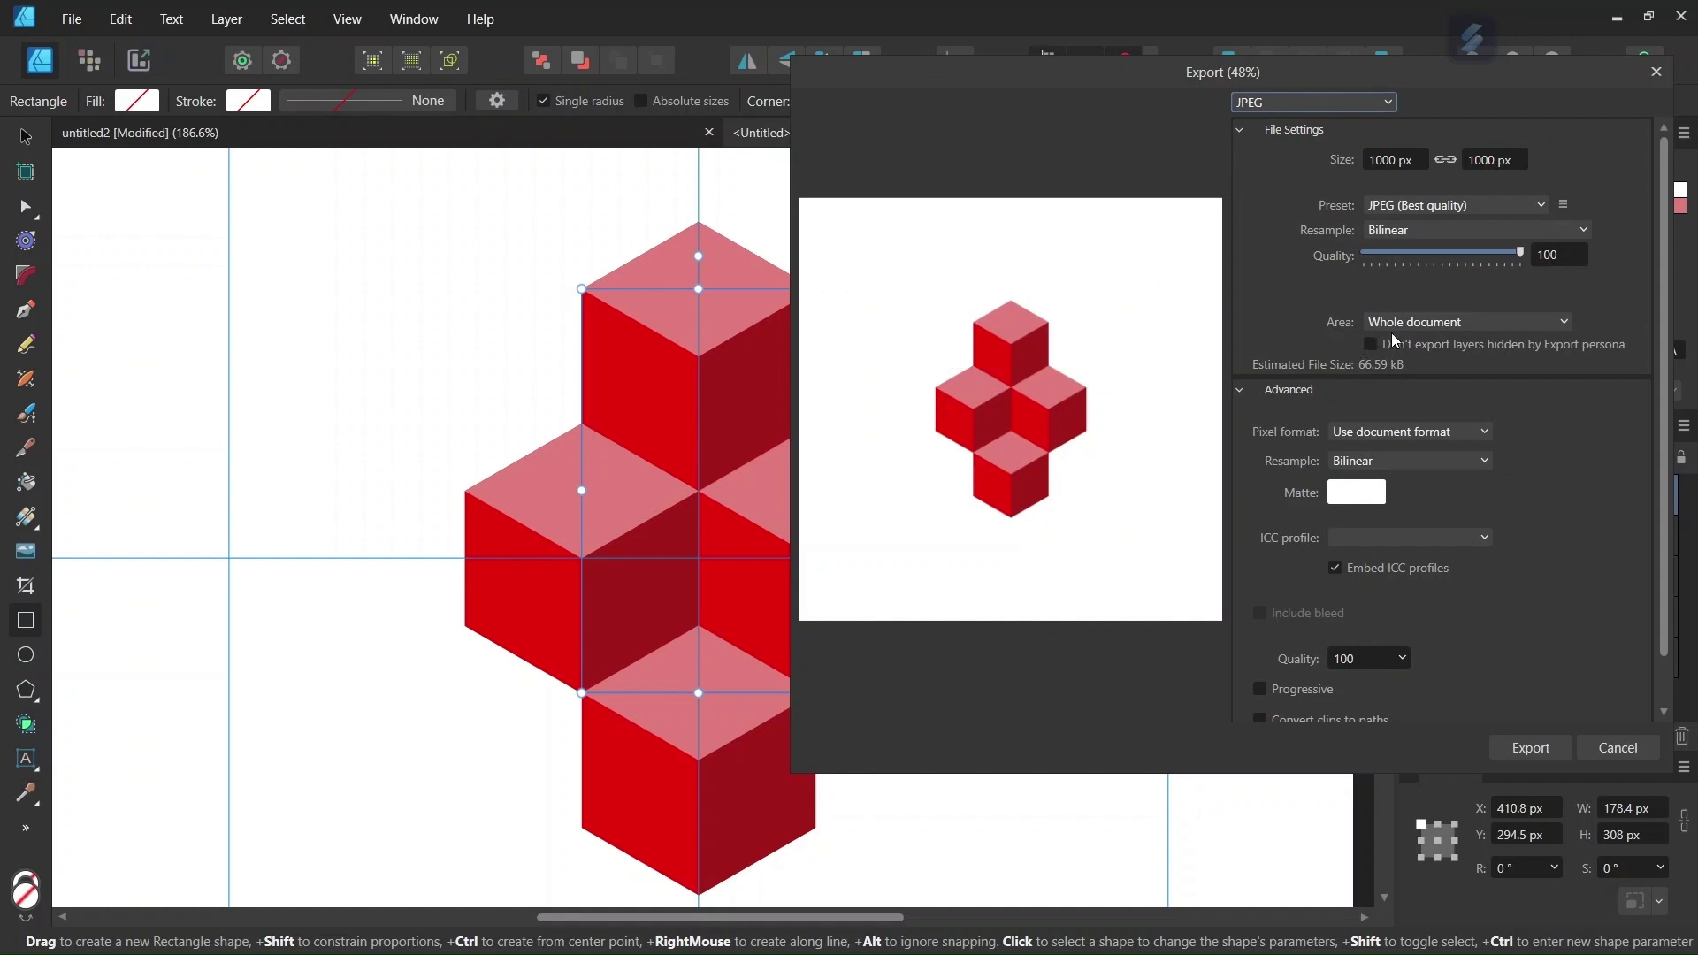
click(1421, 324)
click(1423, 366)
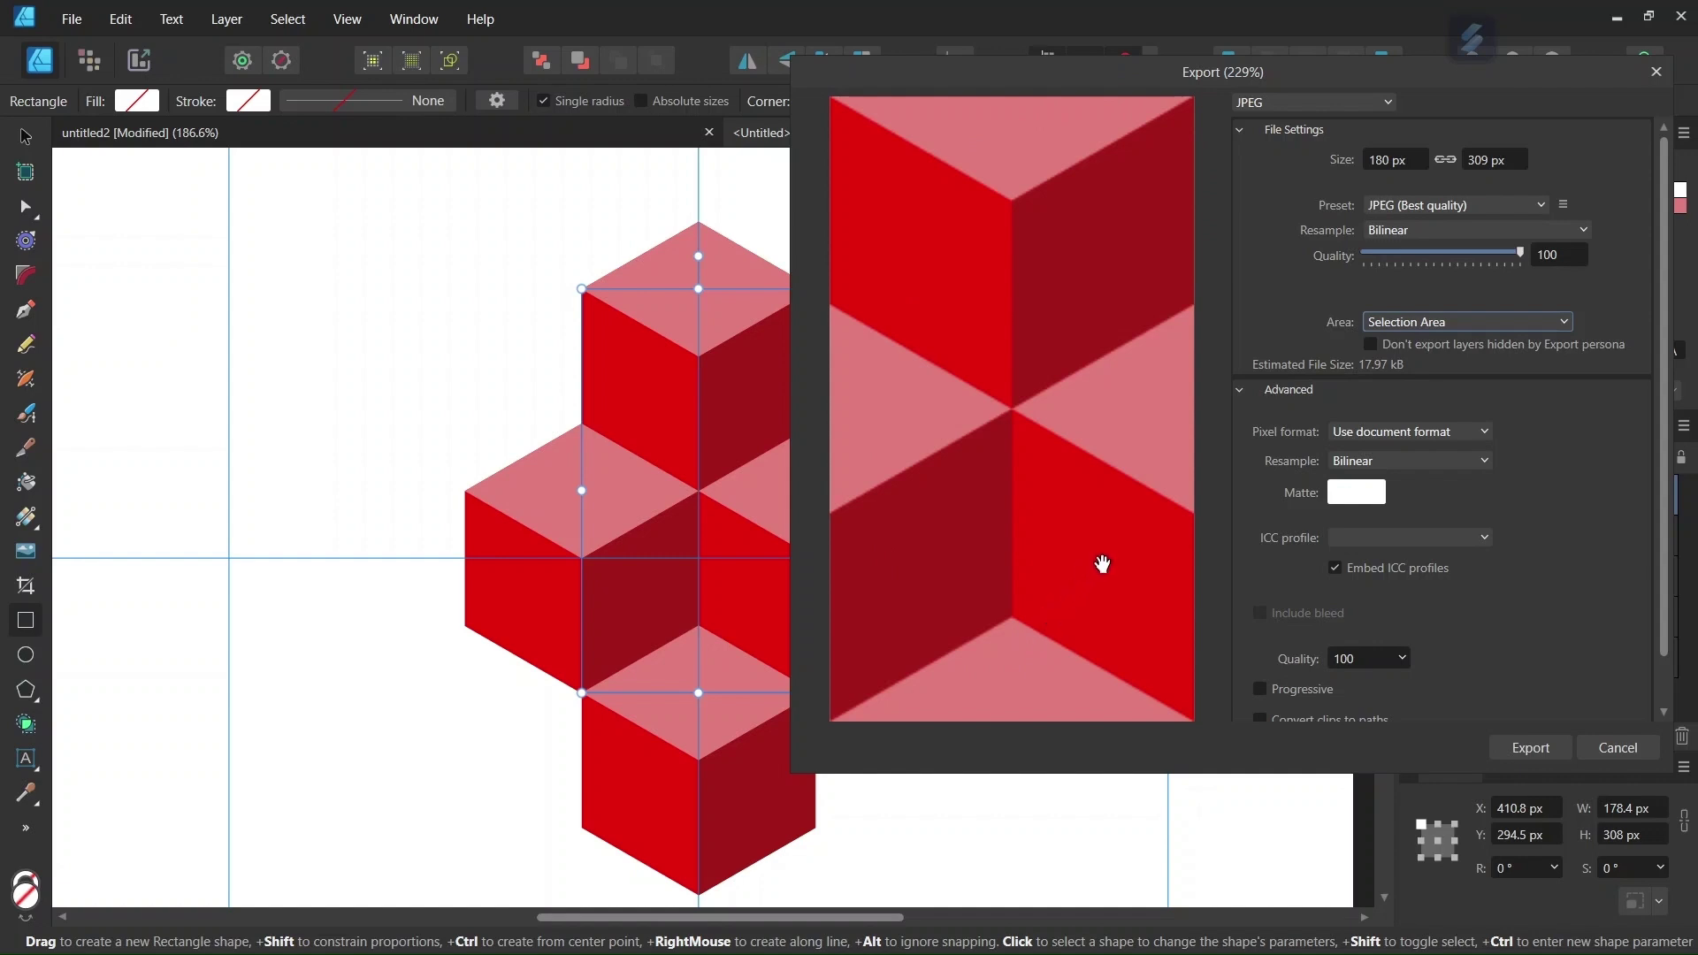
click(1530, 759)
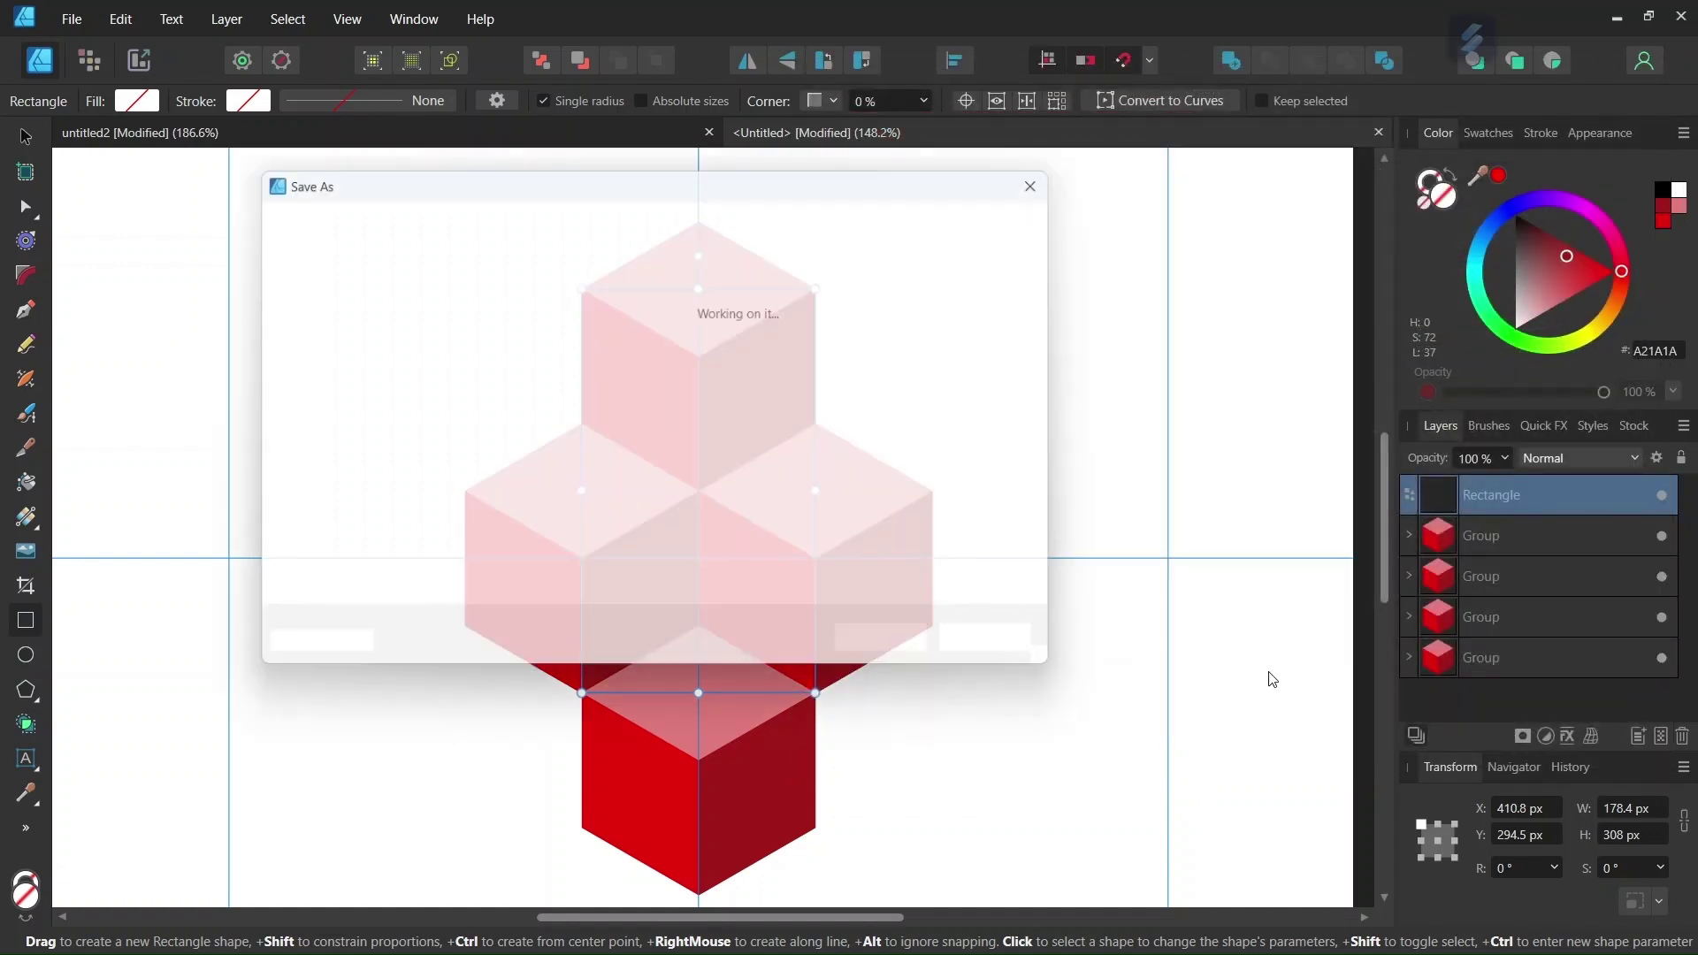
click(878, 375)
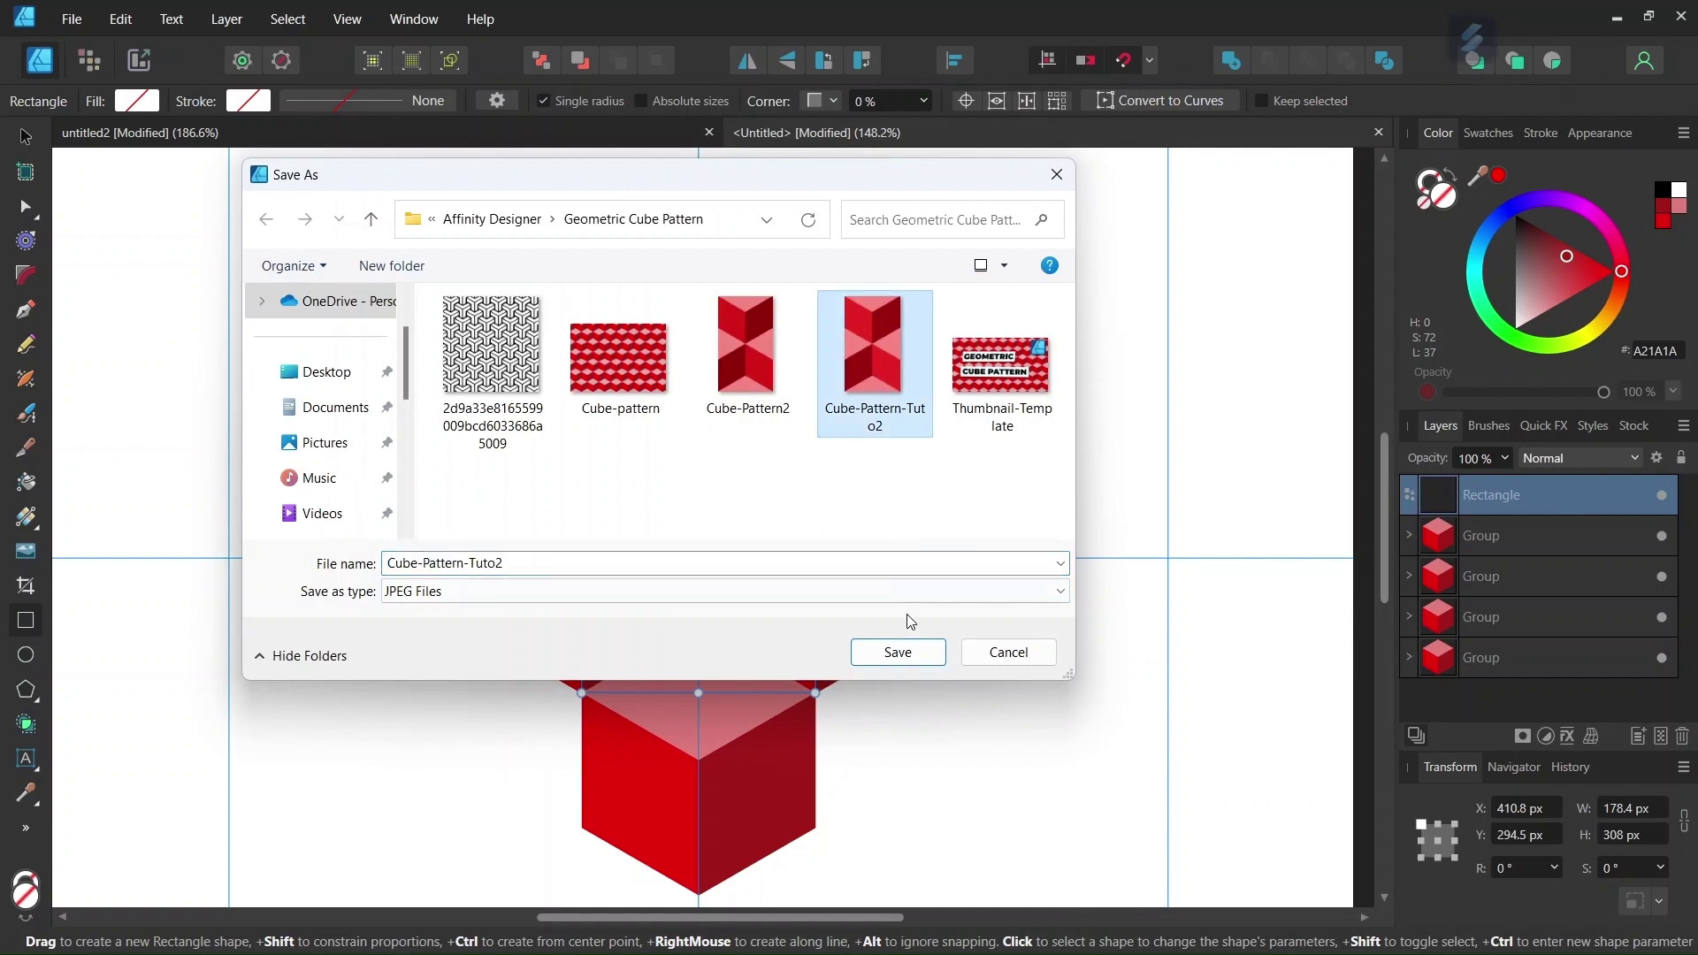
click(898, 652)
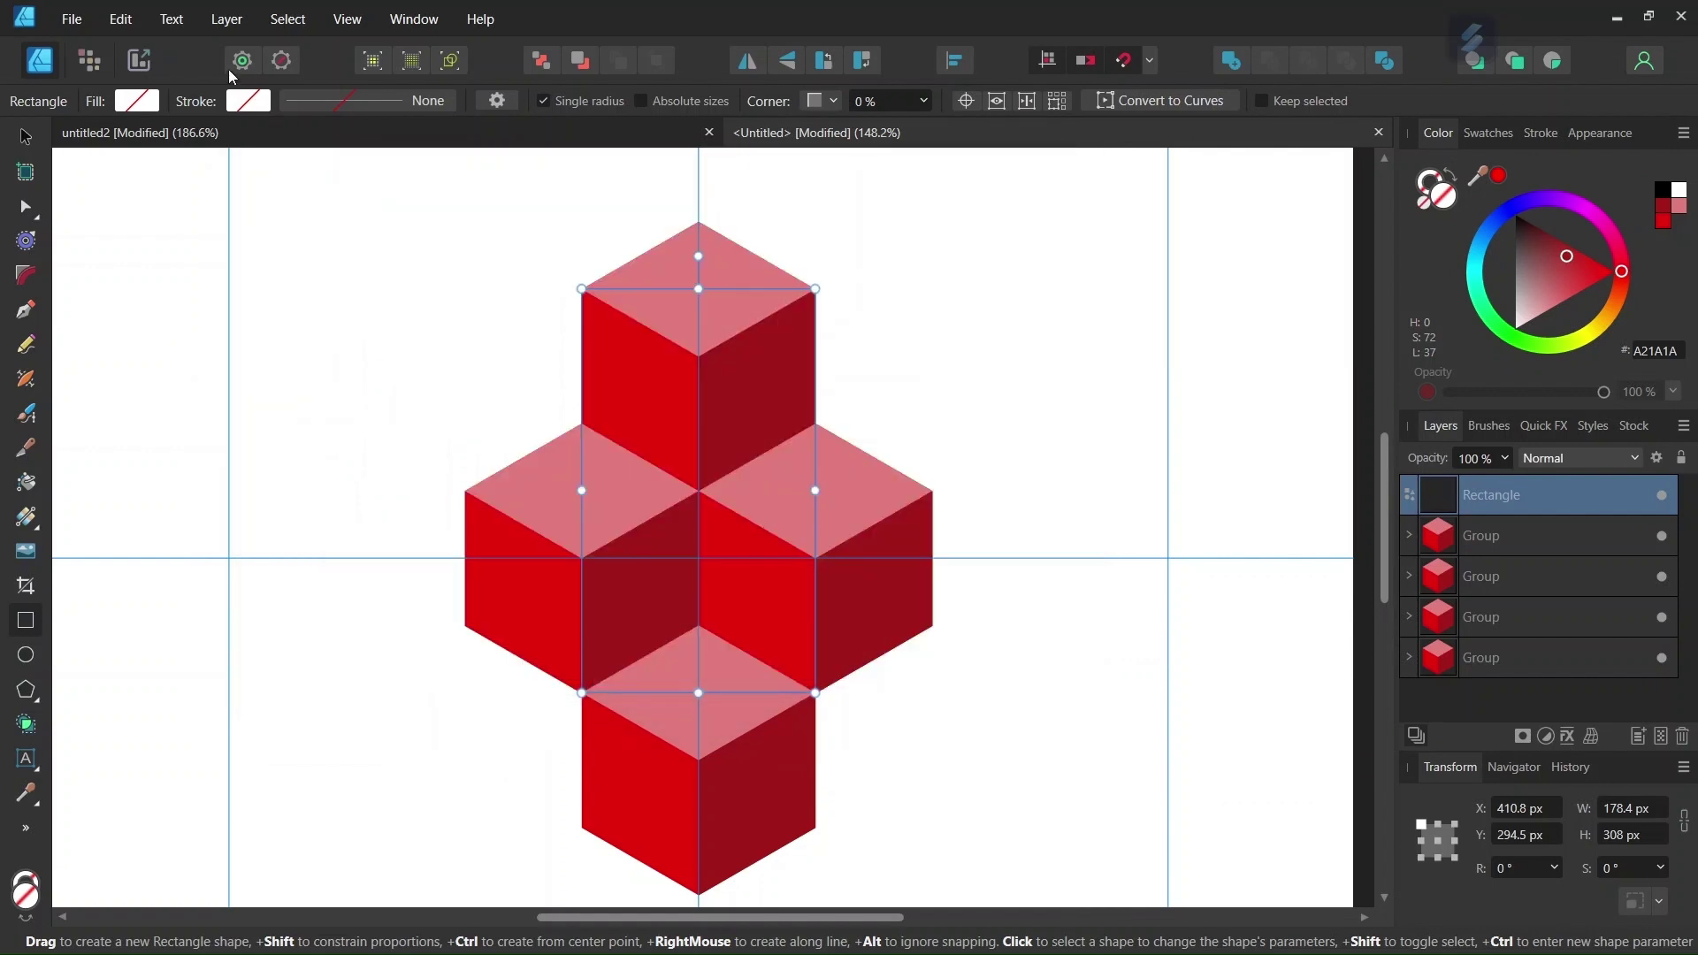
Create a new A6 (148 × 105 mm) document.
click(80, 29)
click(84, 70)
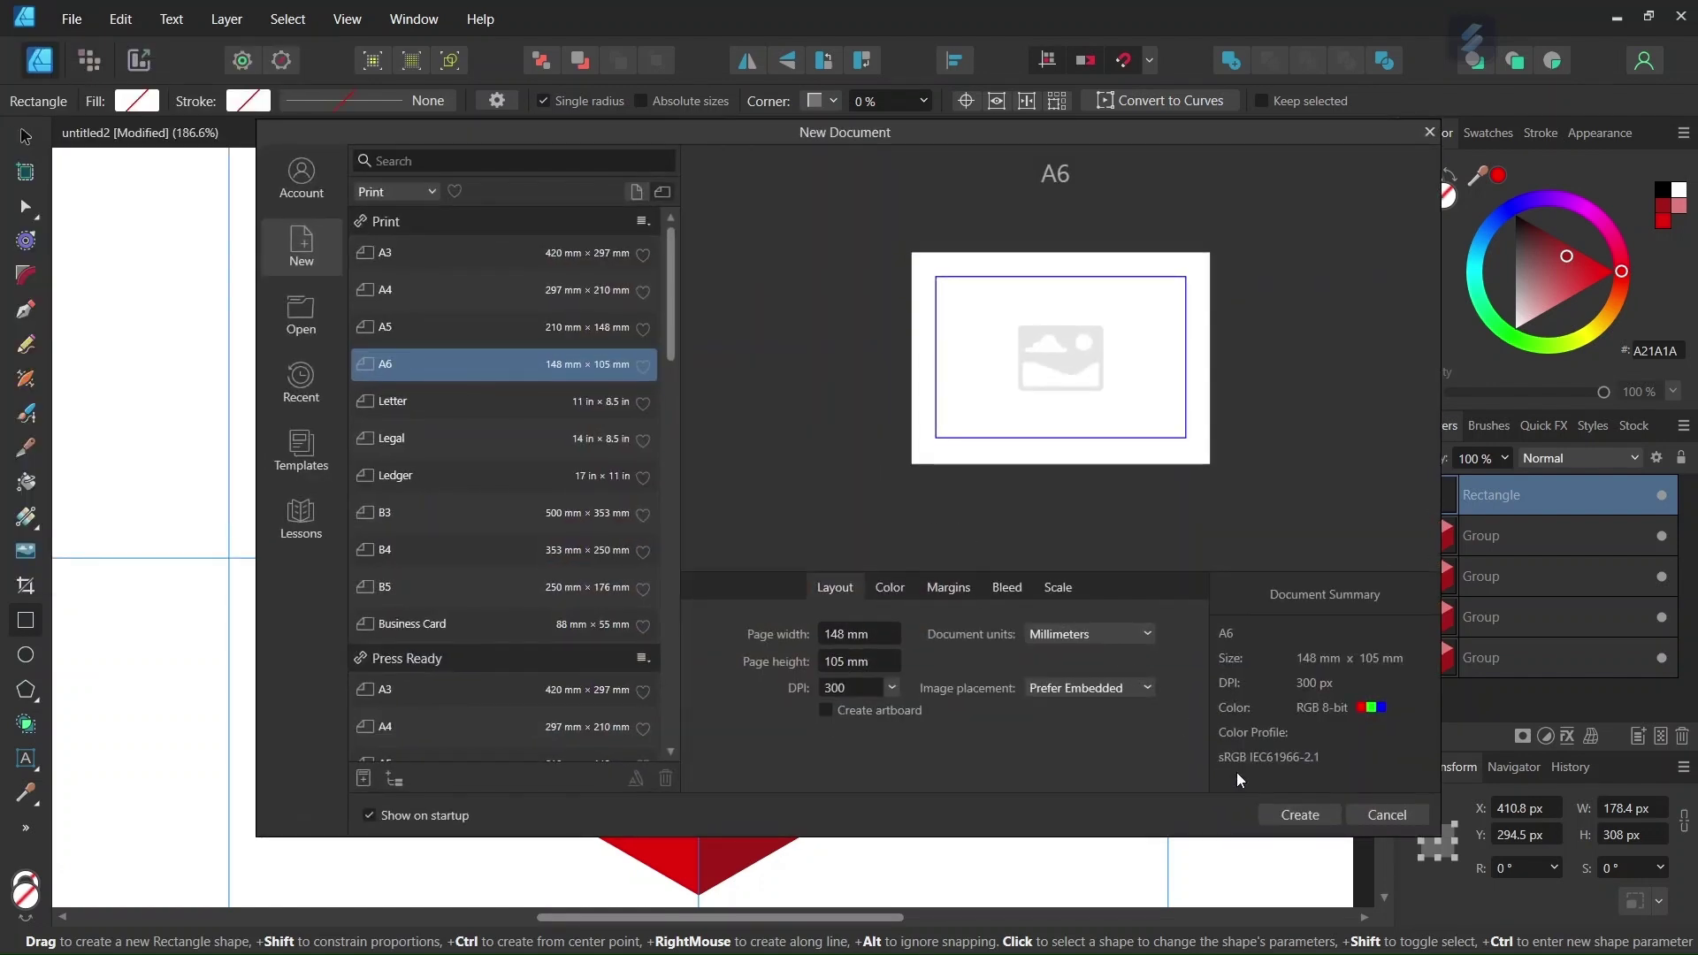
click(1301, 814)
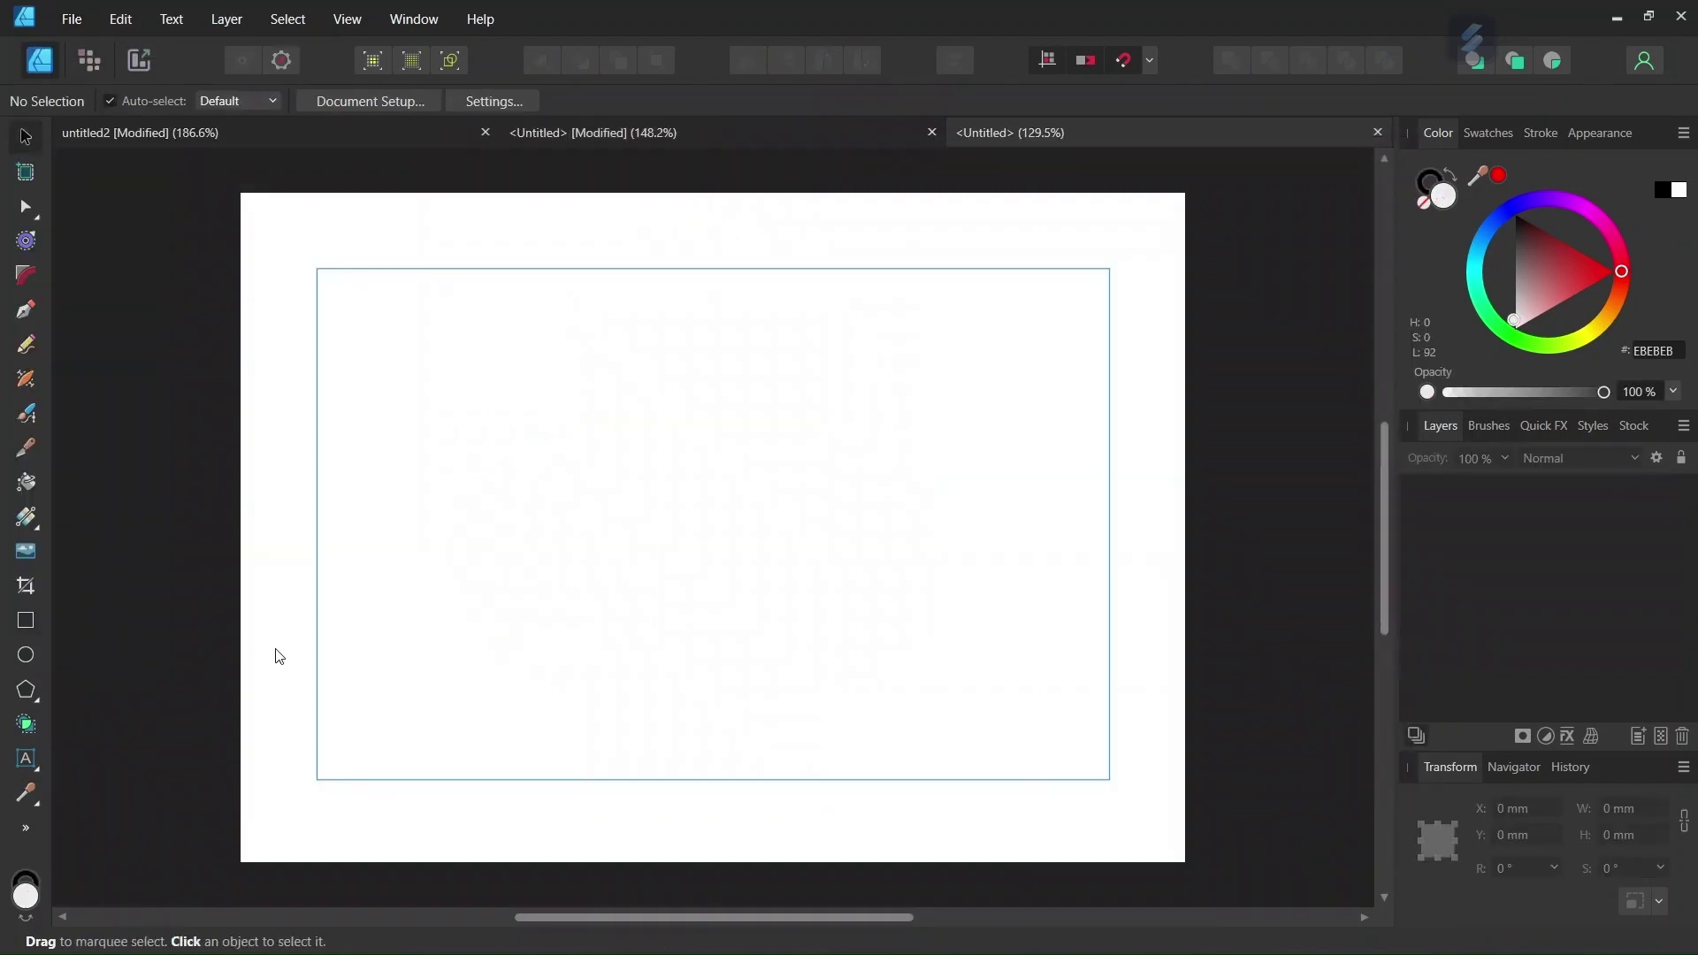
Draw a page-sized rectangle with fill and stroke both set to None.
scroll(278, 655, down, 1)
click(26, 622)
click(142, 103)
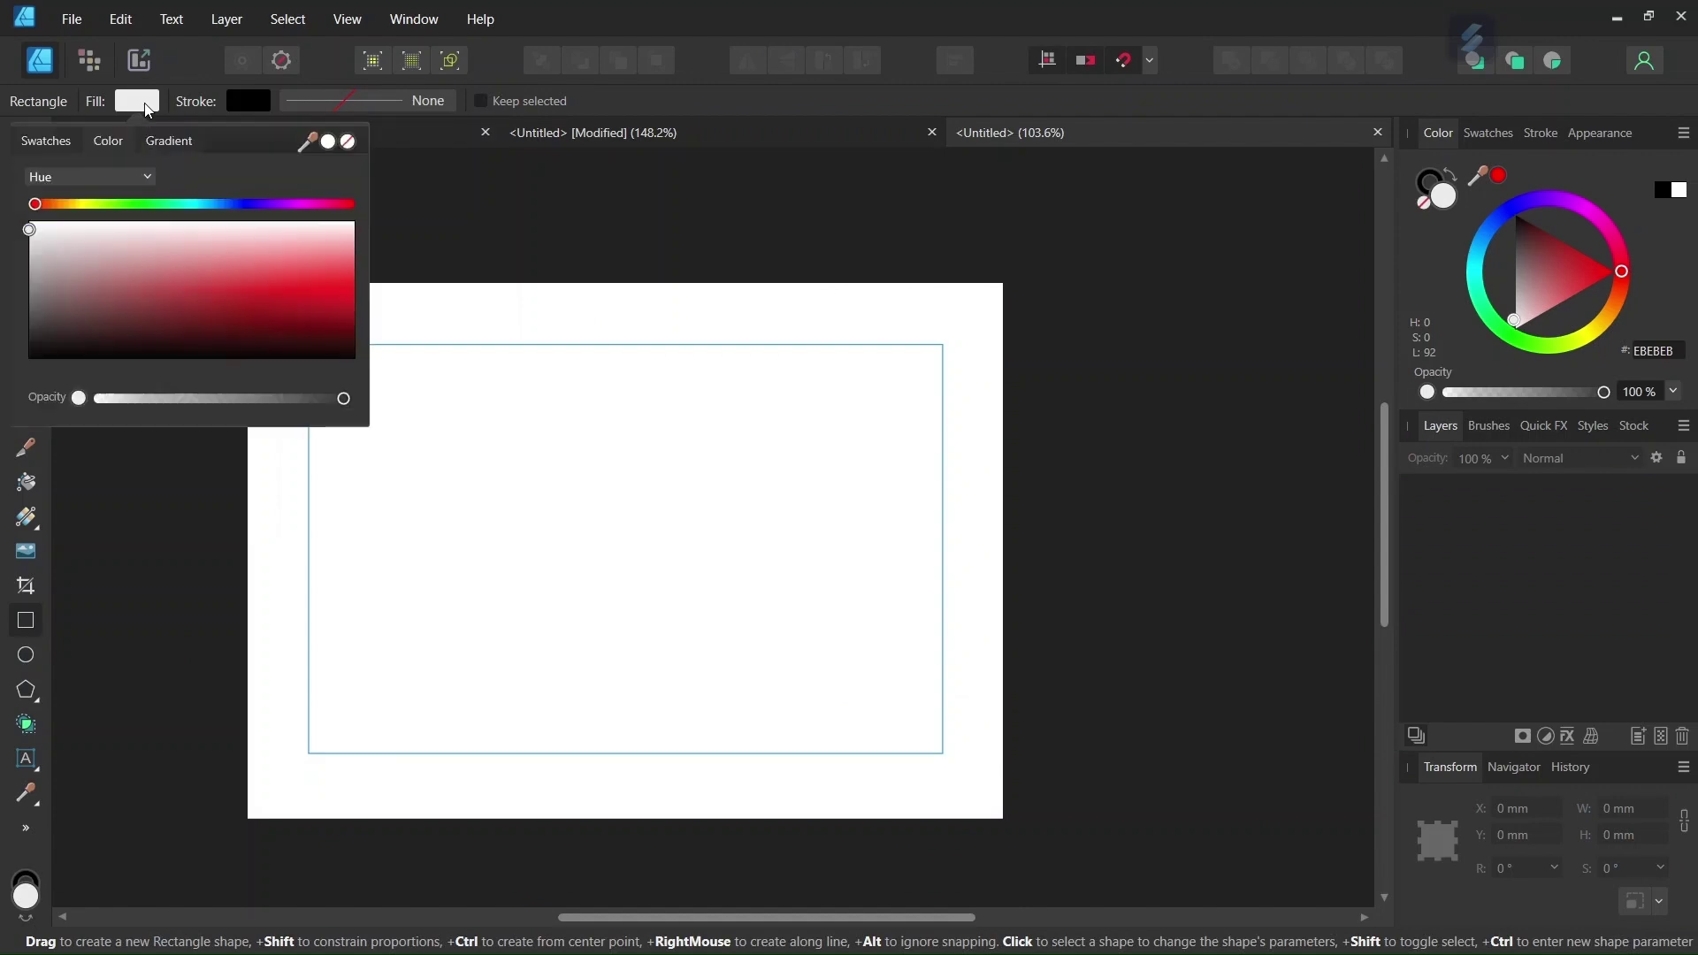
click(348, 142)
click(249, 100)
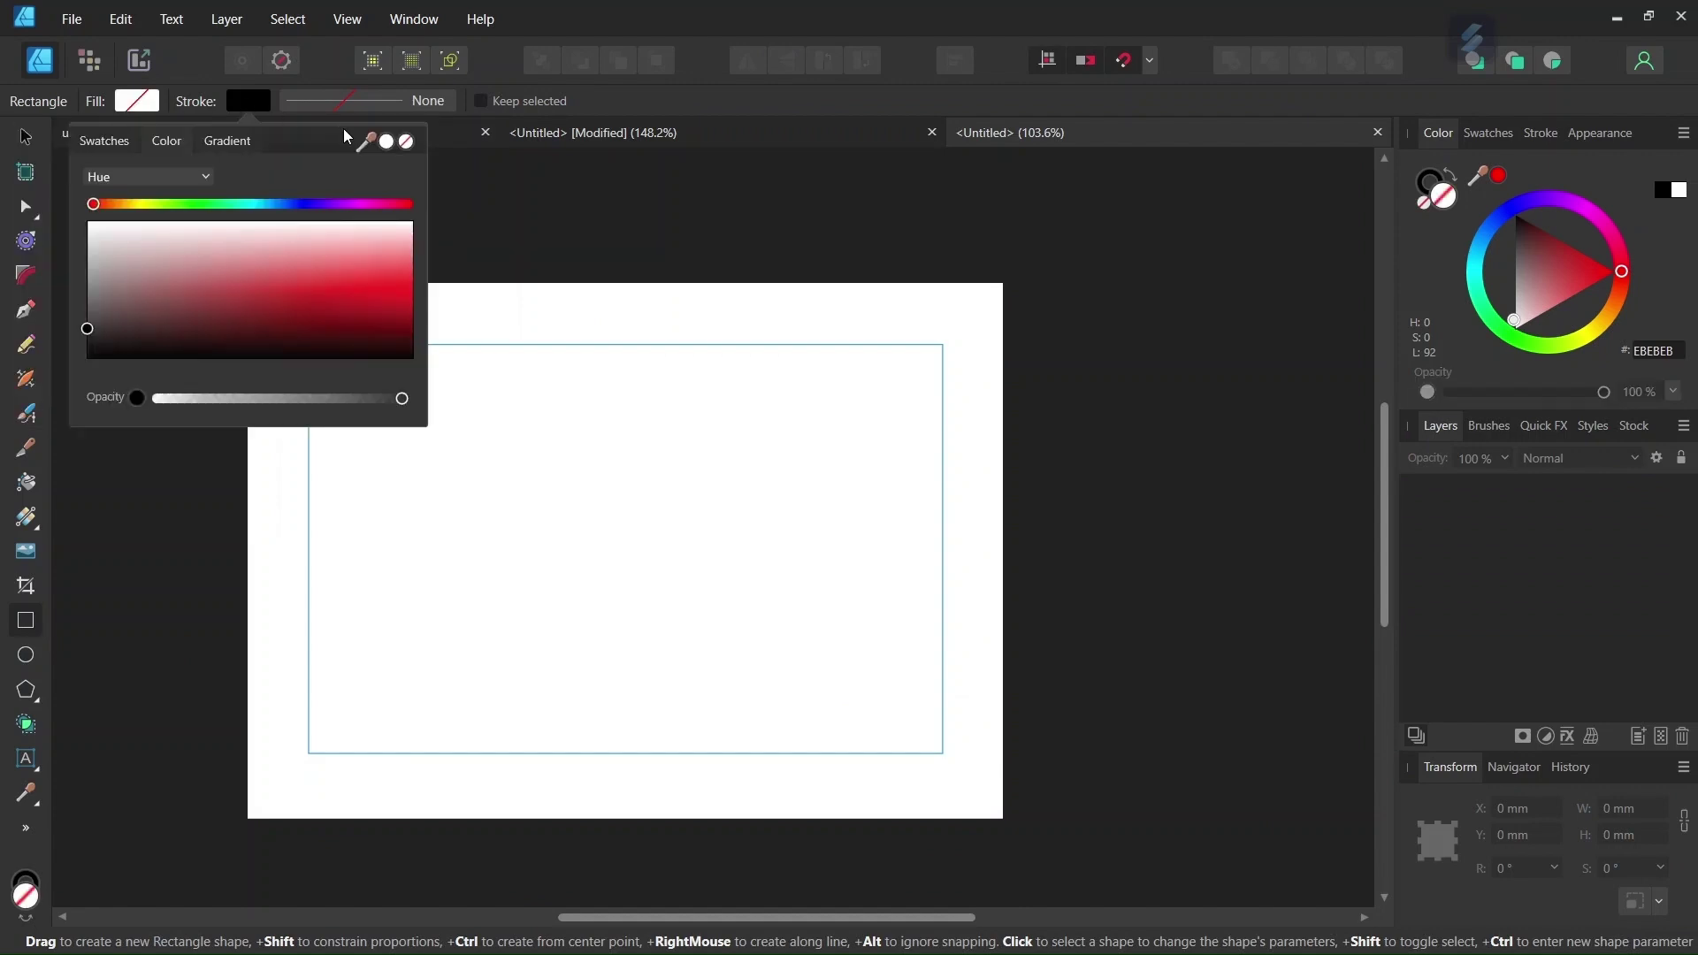
click(408, 143)
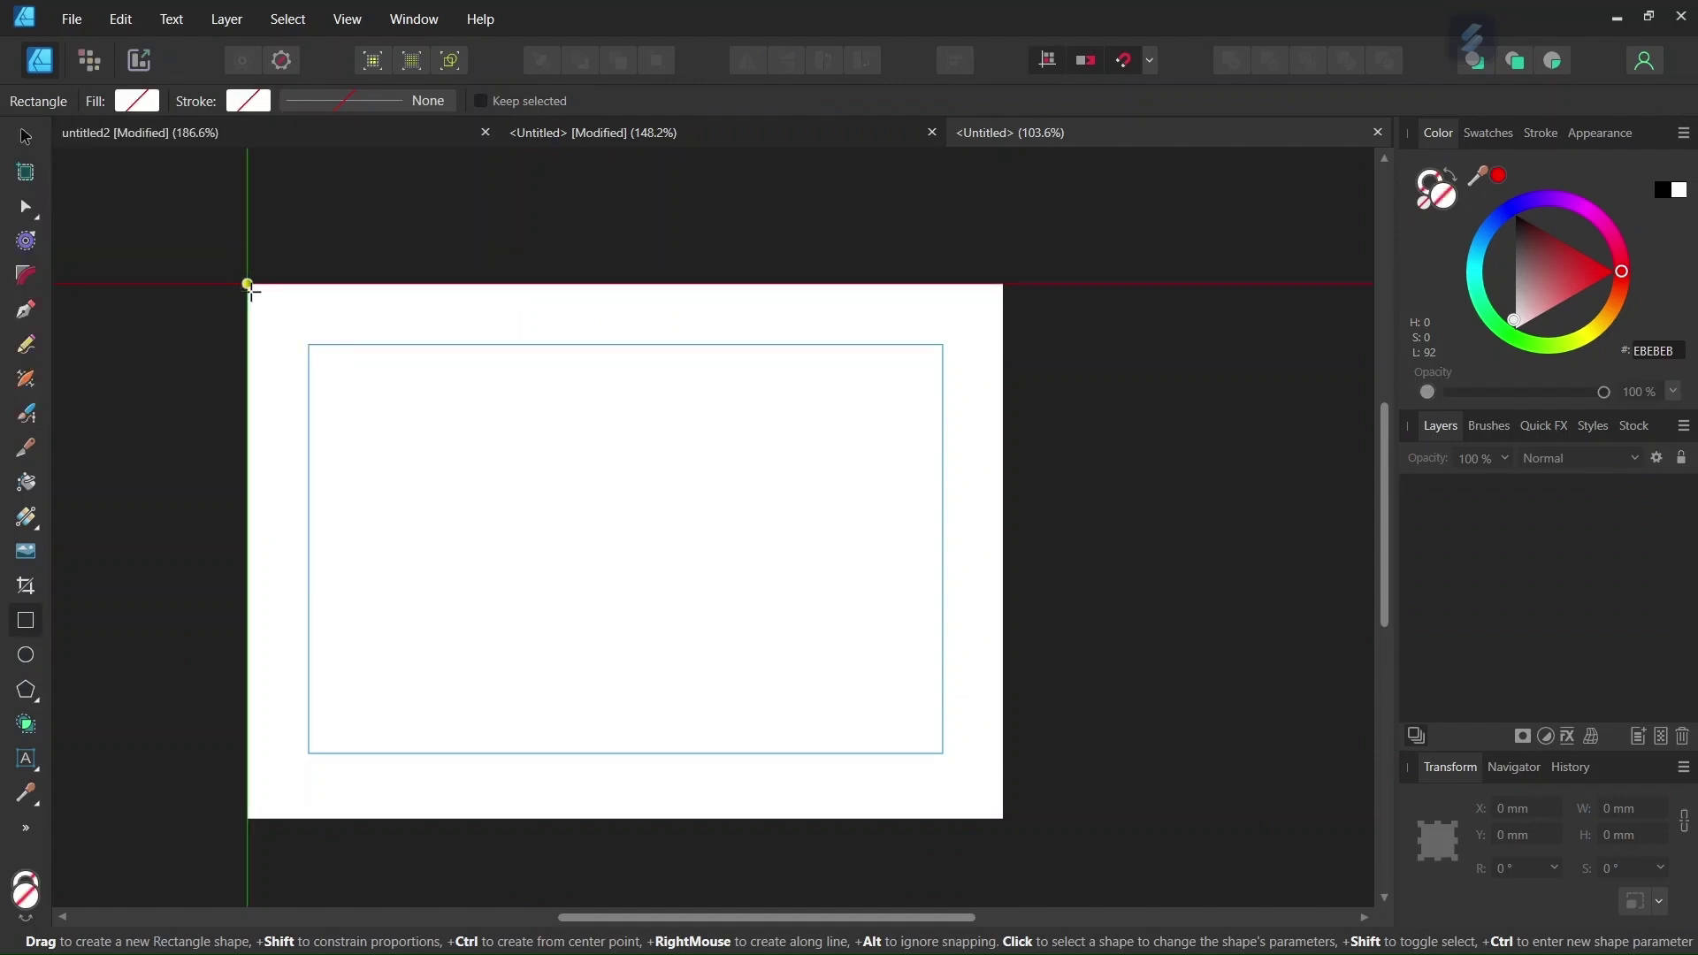
drag(248, 284, 1003, 819)
Flood-fill the page rectangle with the Cube-Pattern-Tuto2 image as a bitmap fill.
key(g)
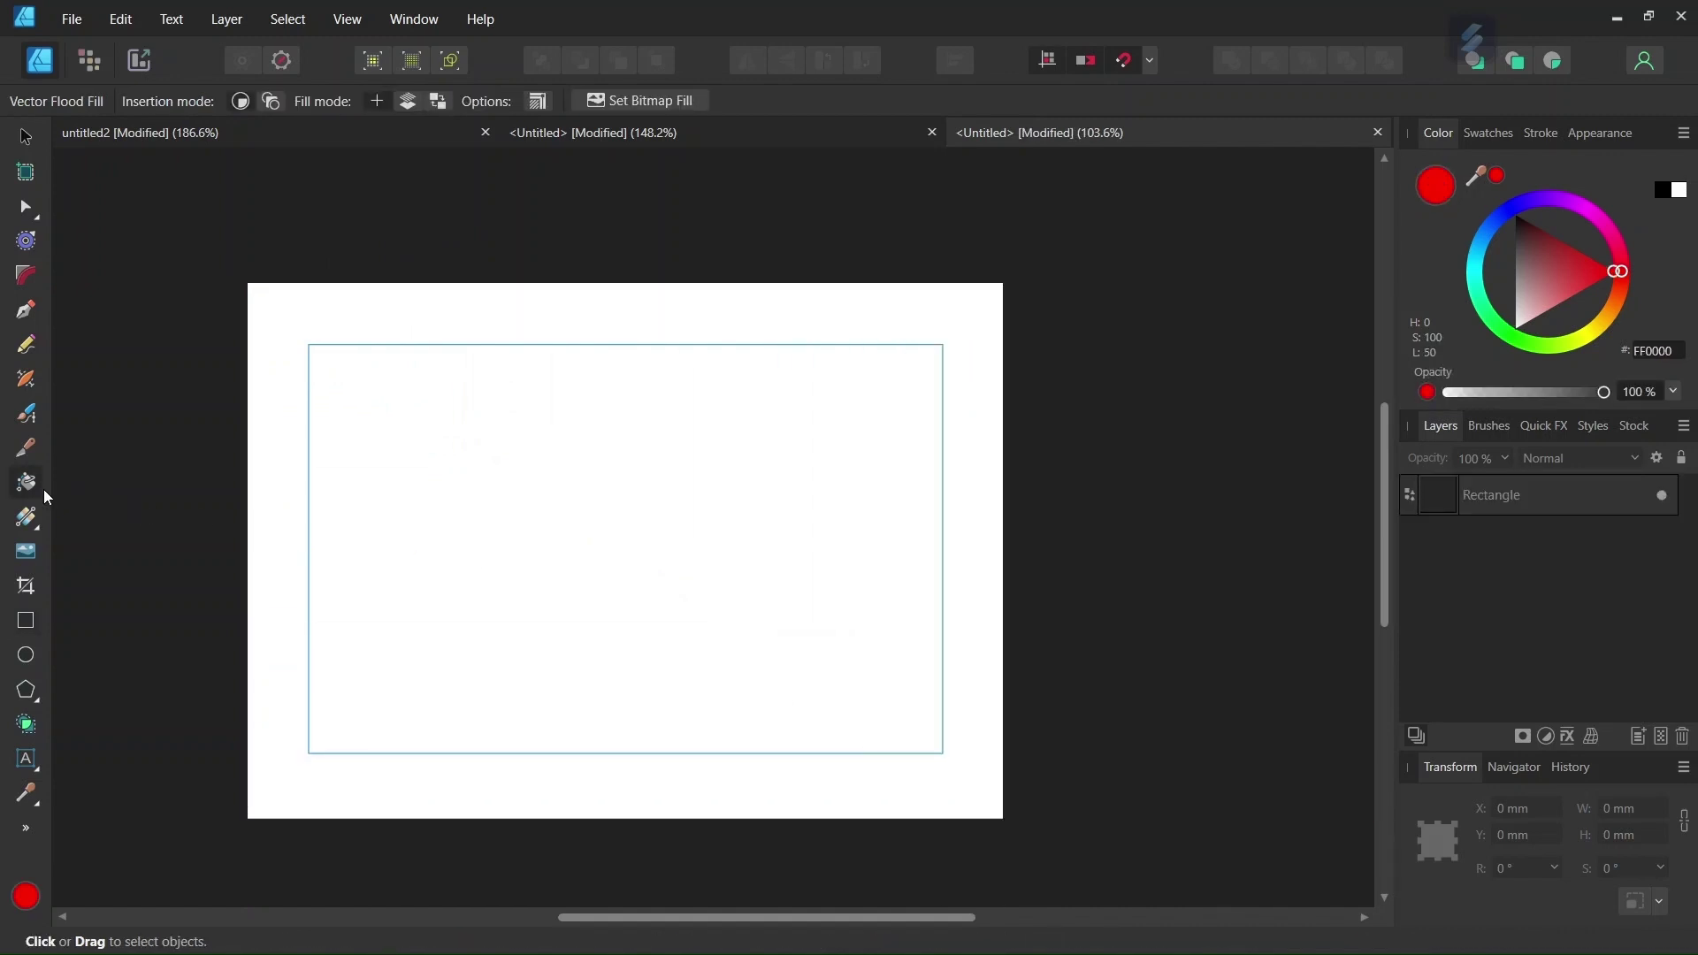
click(1505, 497)
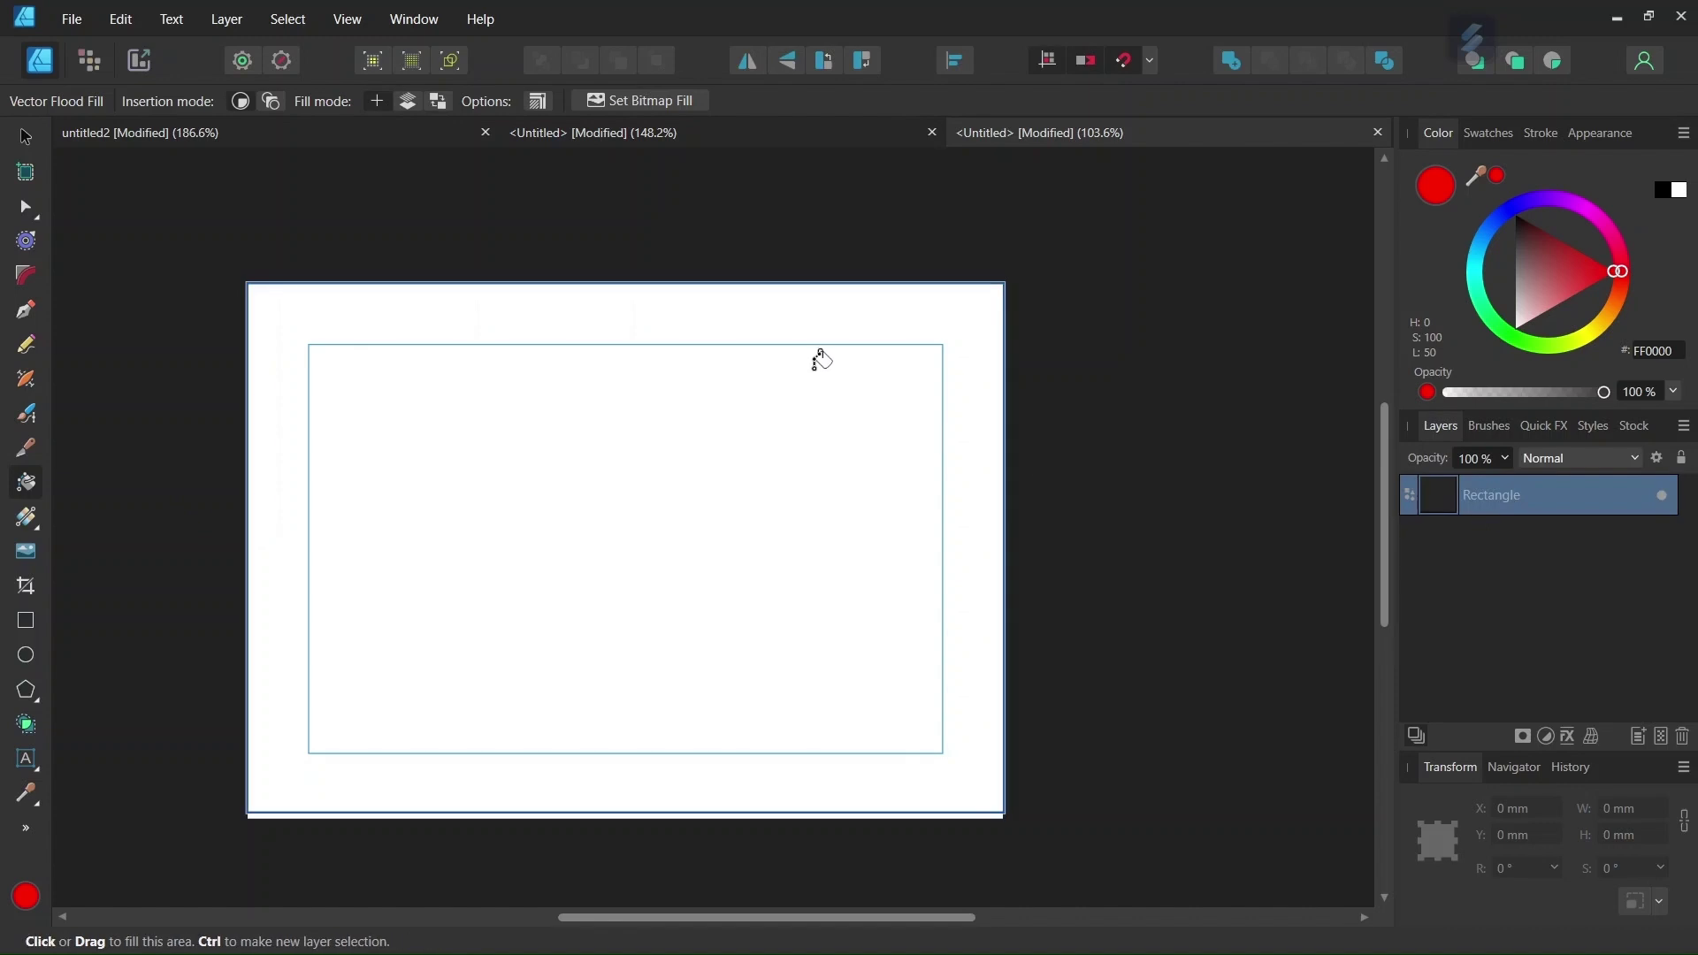
click(640, 102)
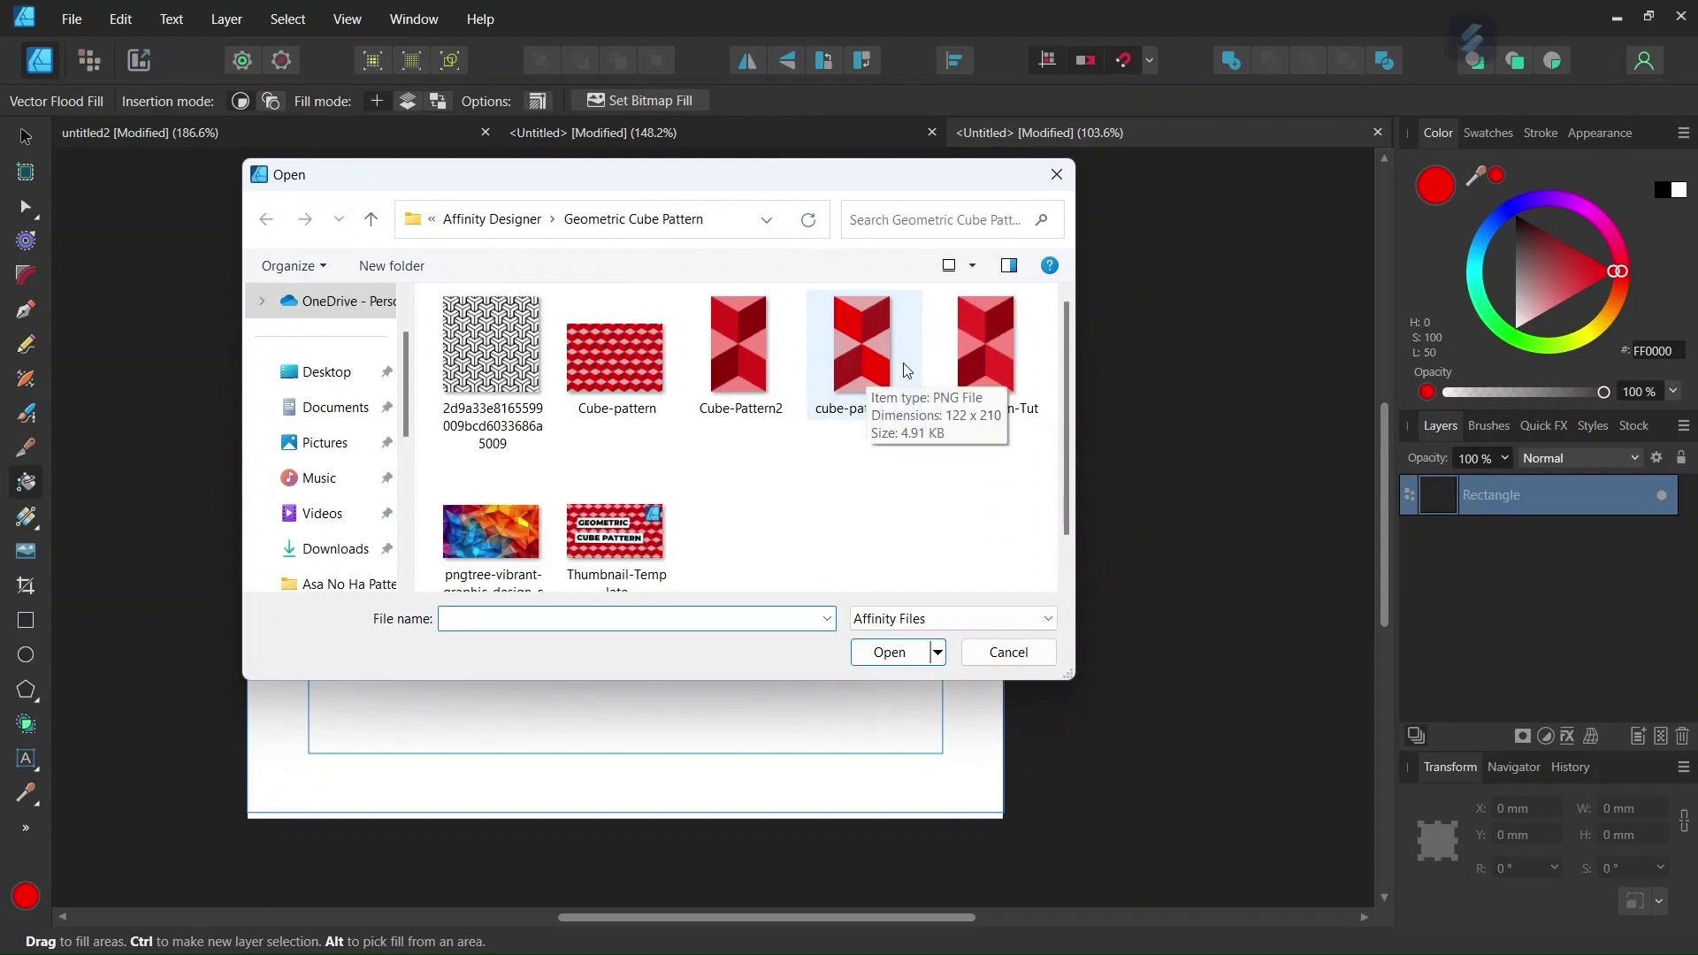
double_click(988, 354)
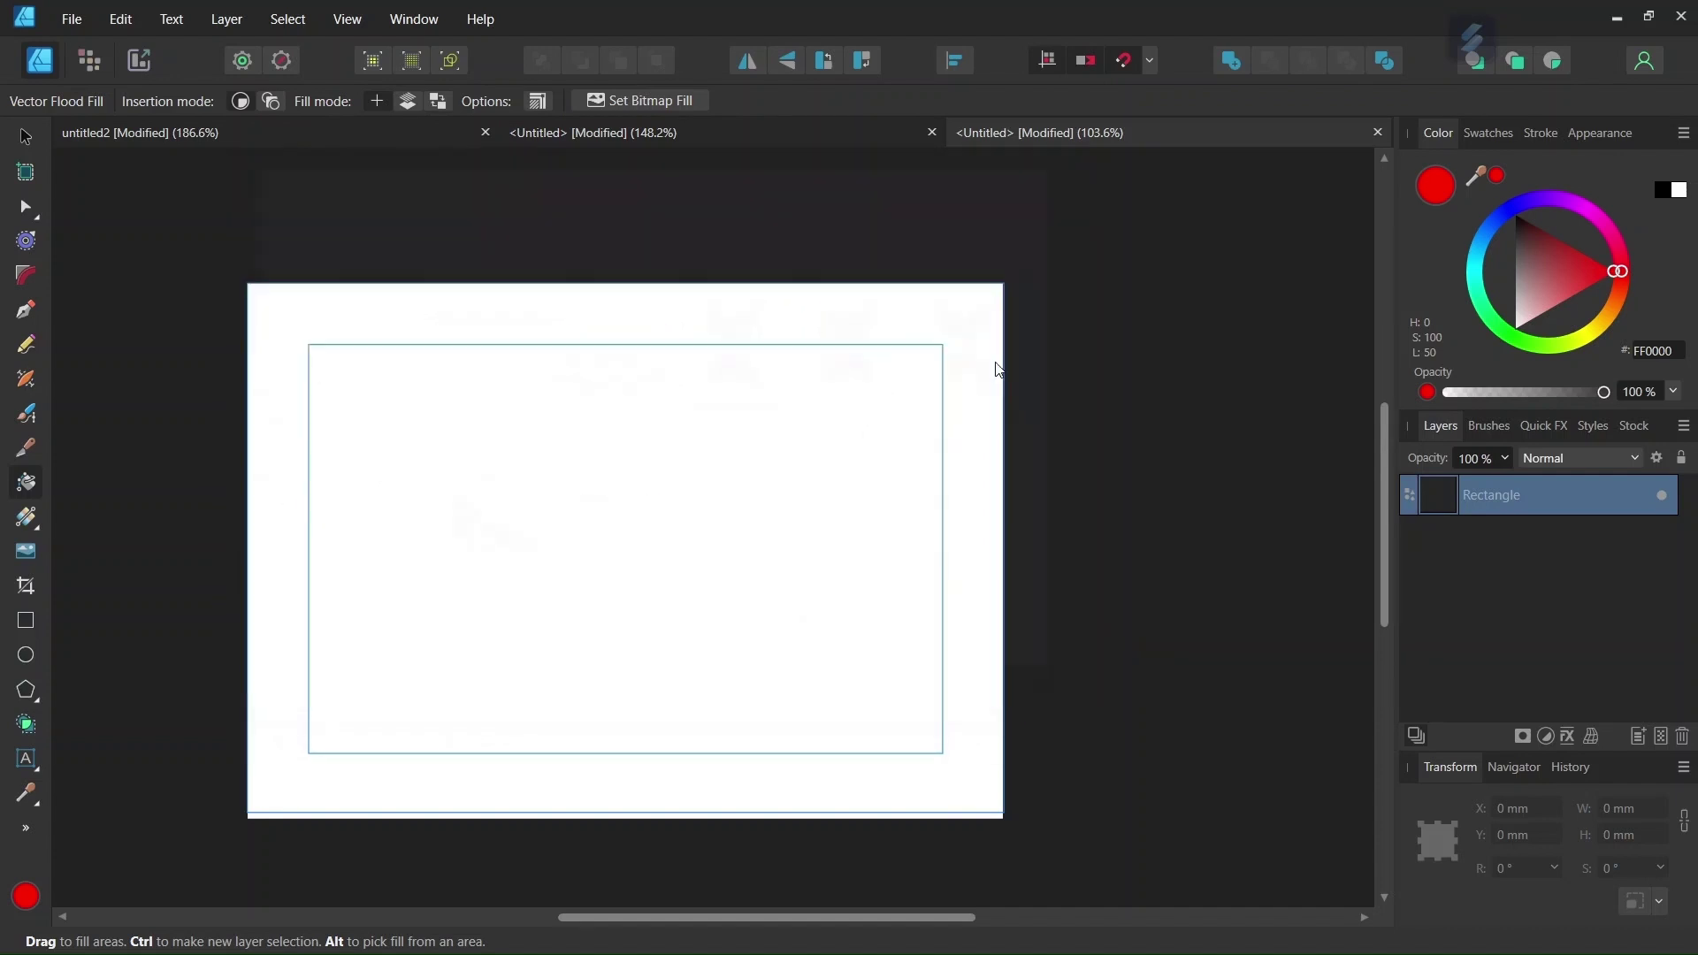
click(677, 487)
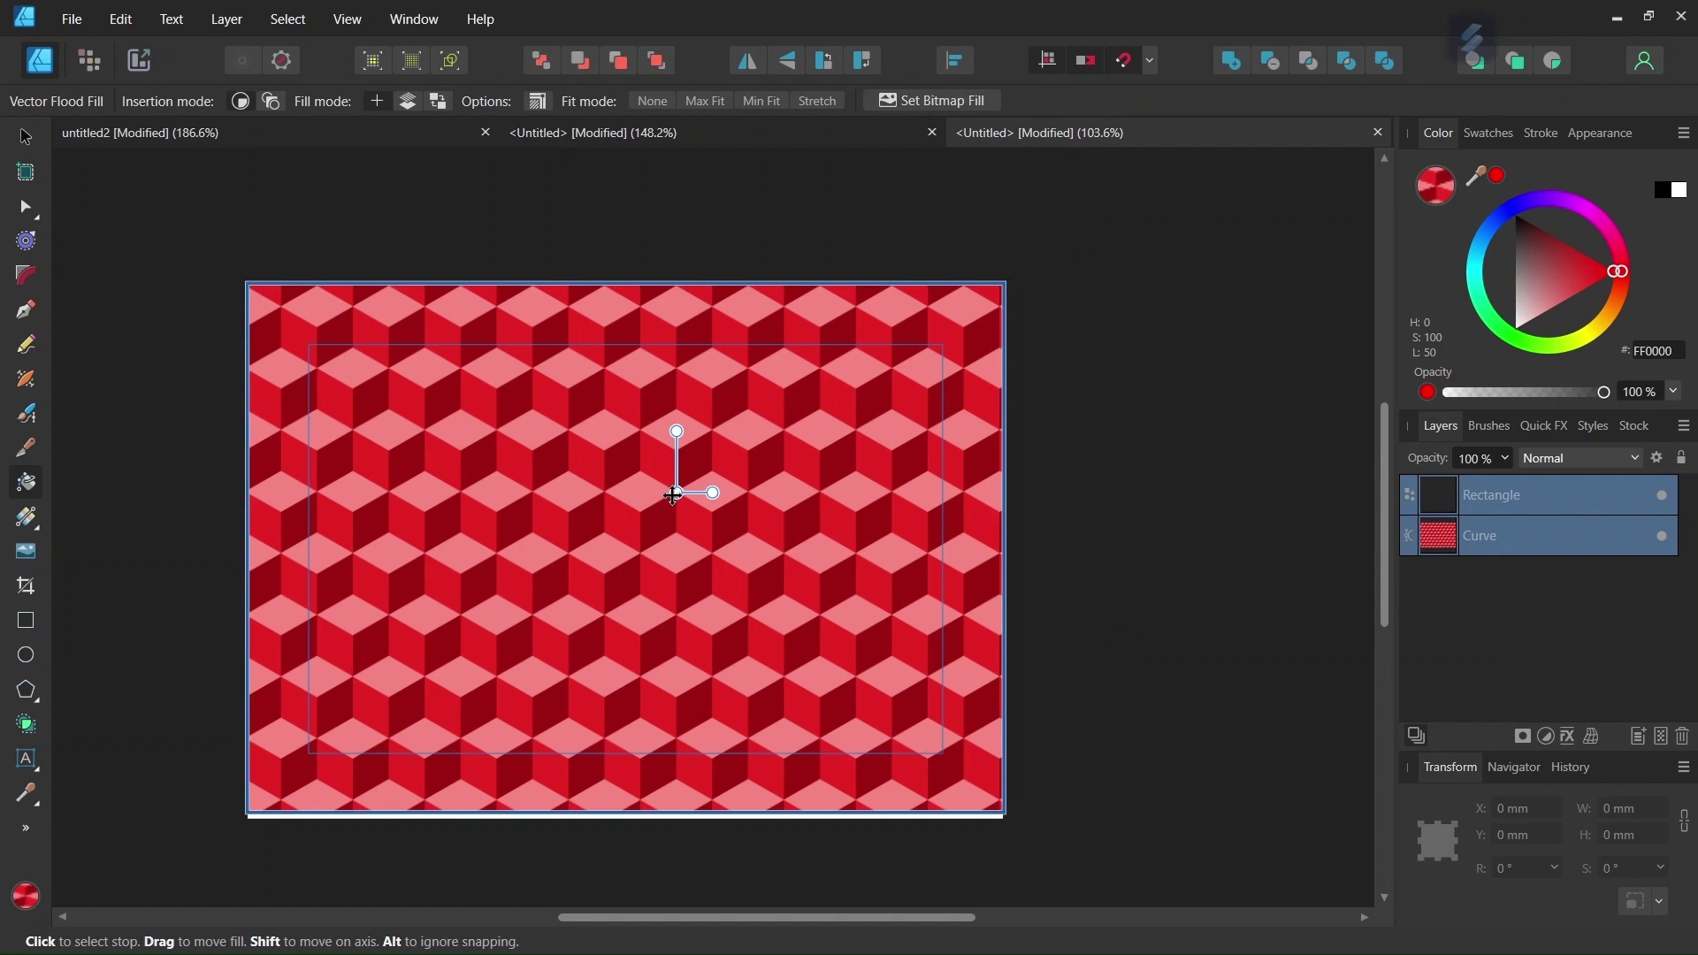
Rescale the repeating cube bitmap pattern to a suitable size.
scroll(677, 493, up, 2)
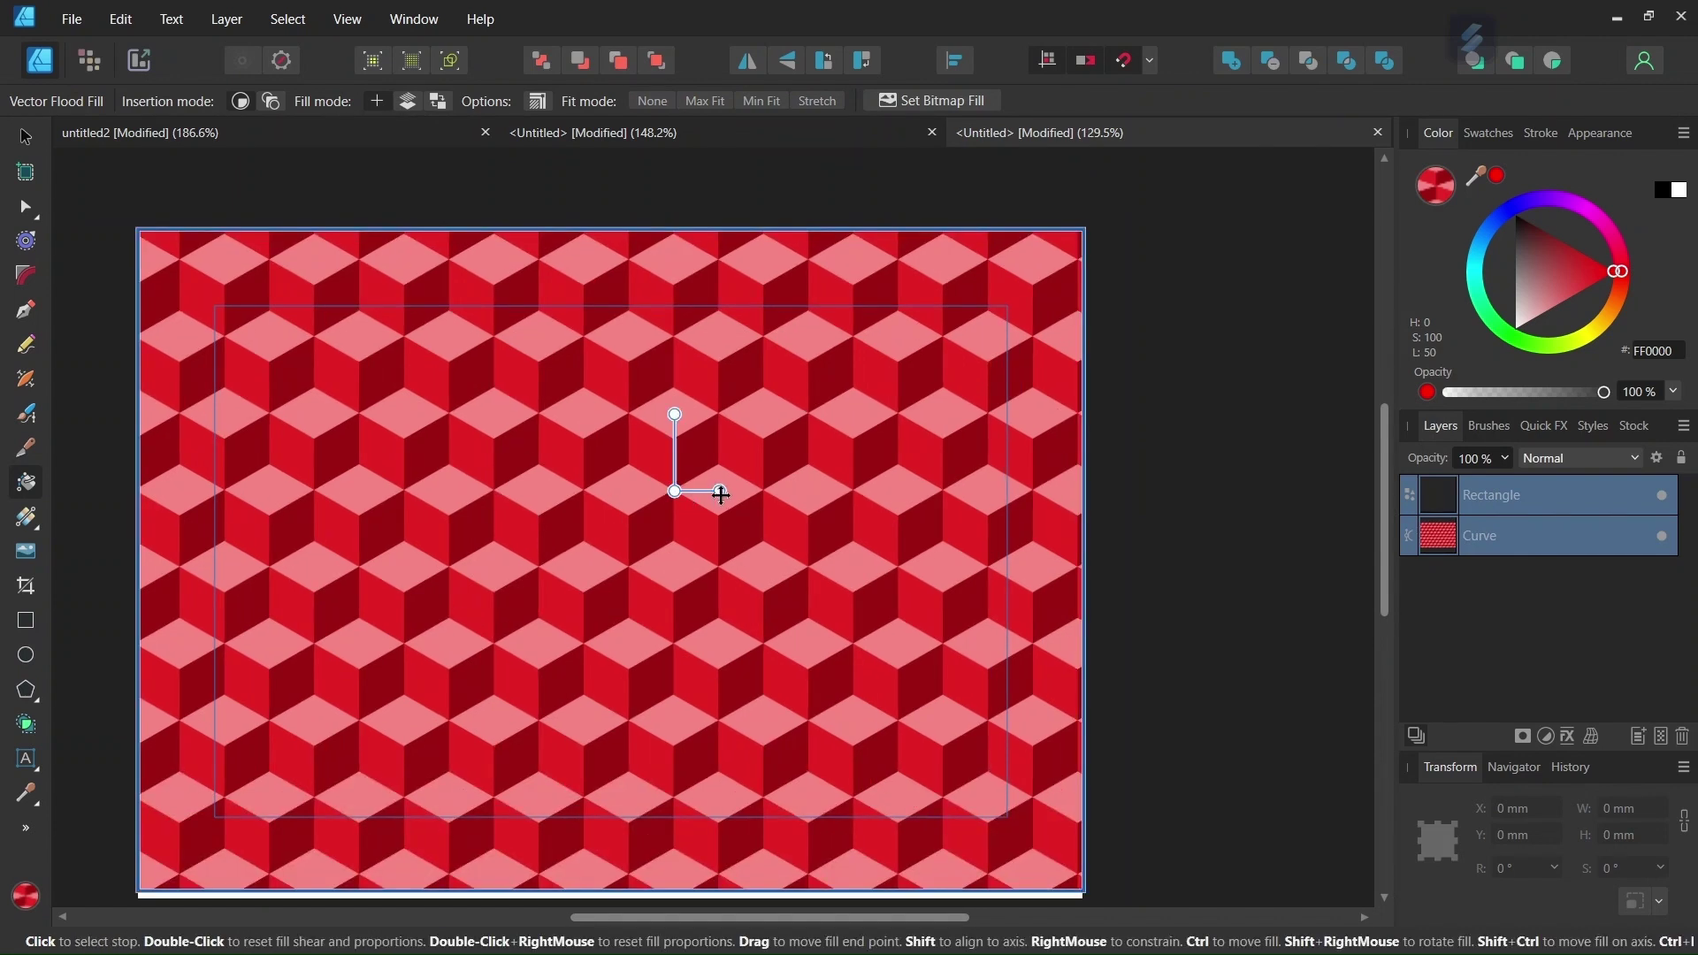
drag(727, 493, 720, 493)
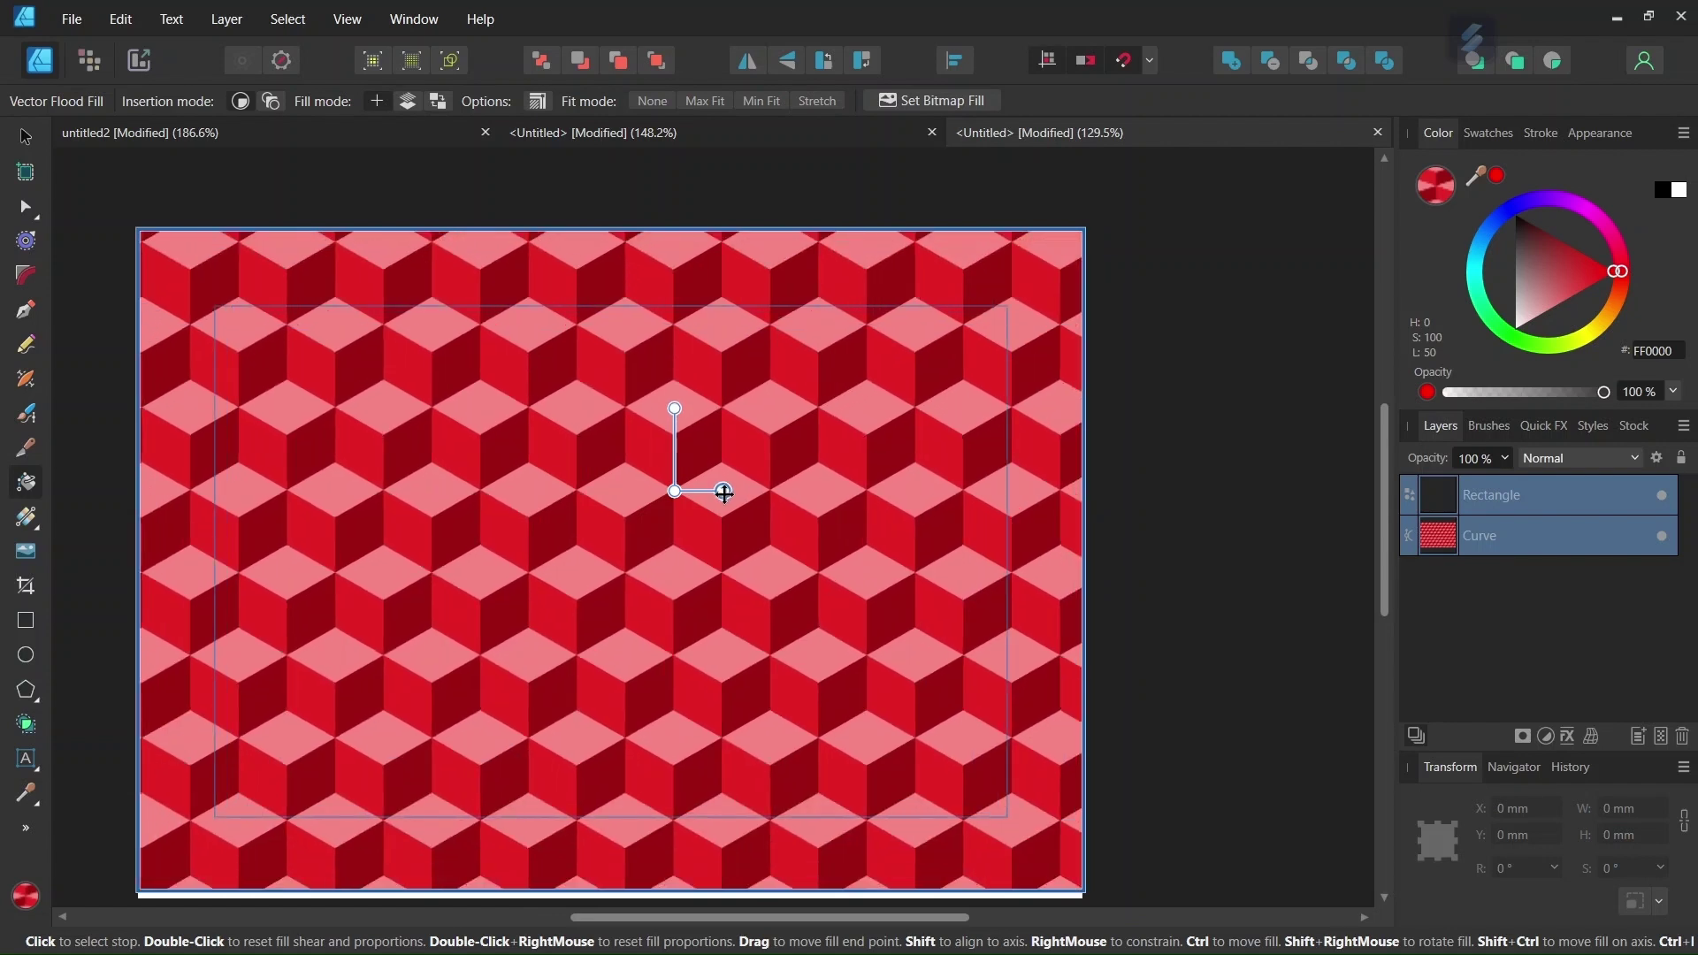
scroll(720, 492, down, 1)
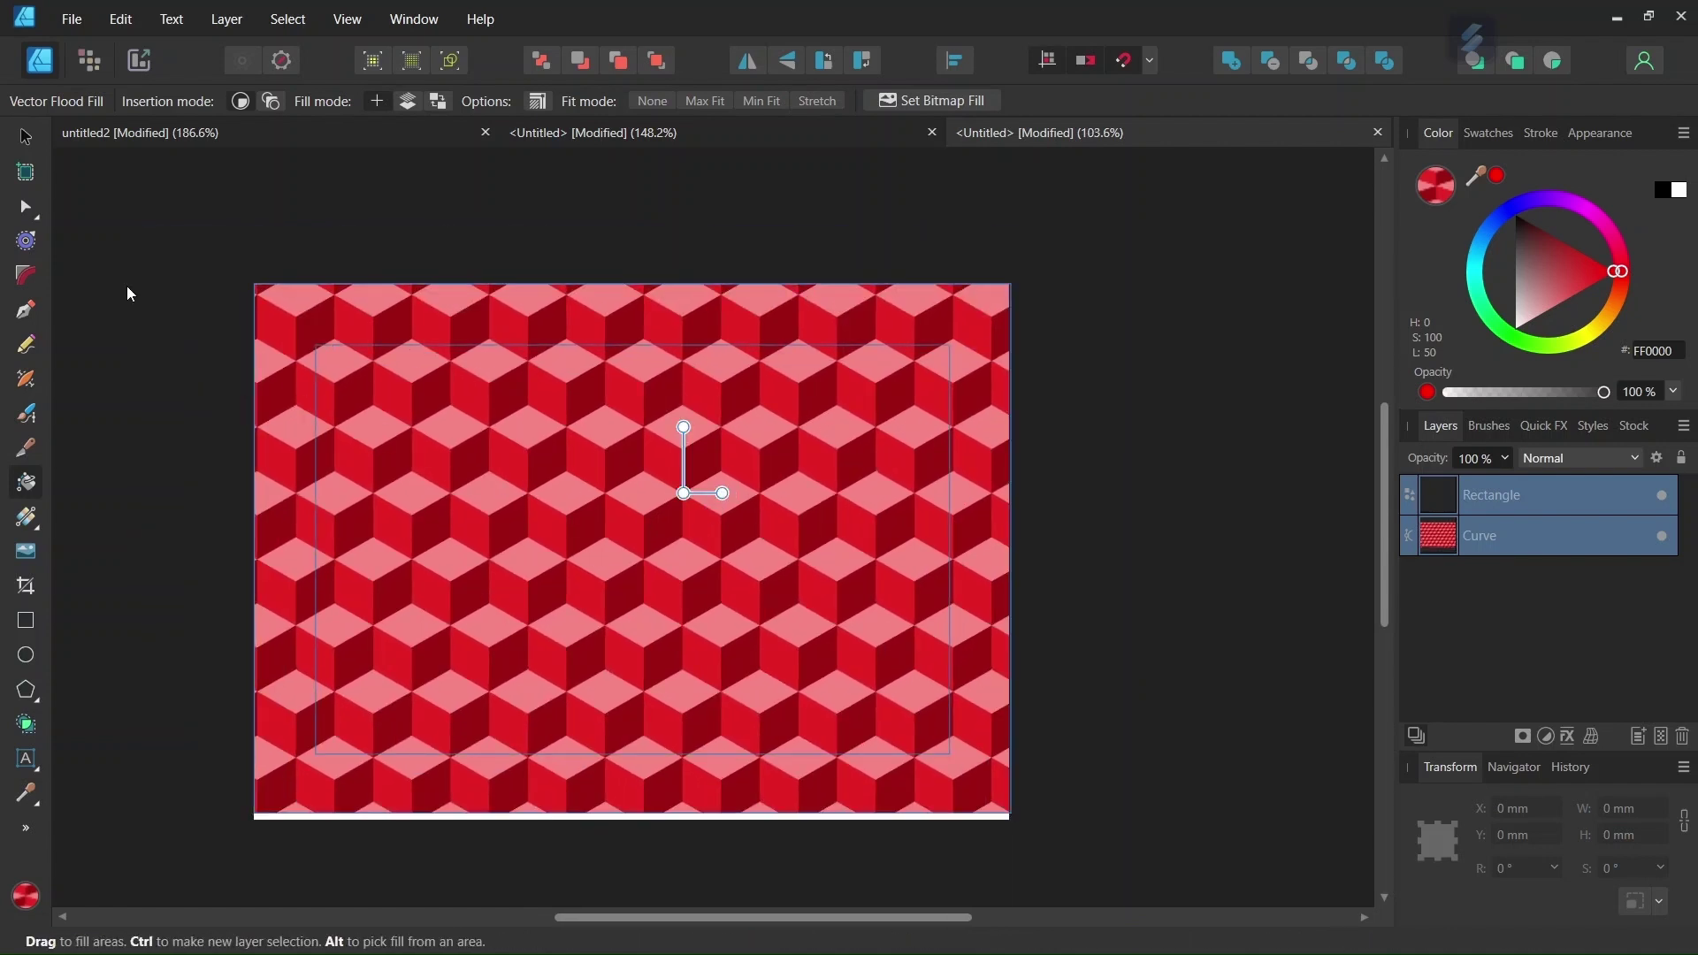
click(20, 144)
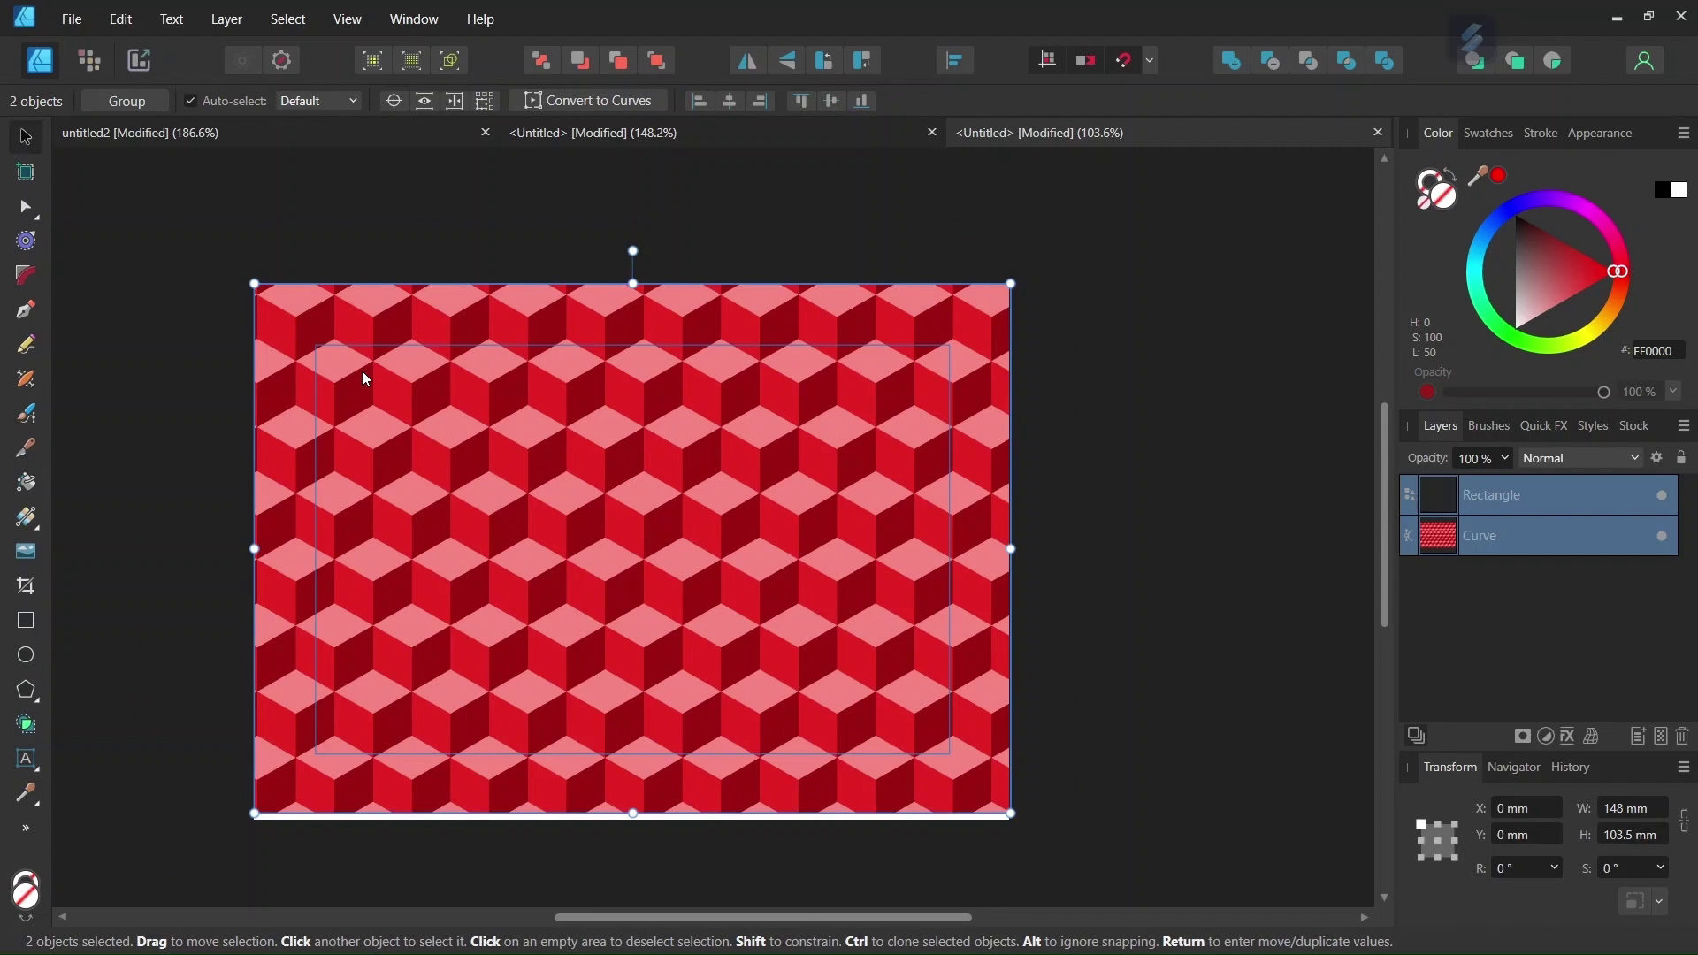